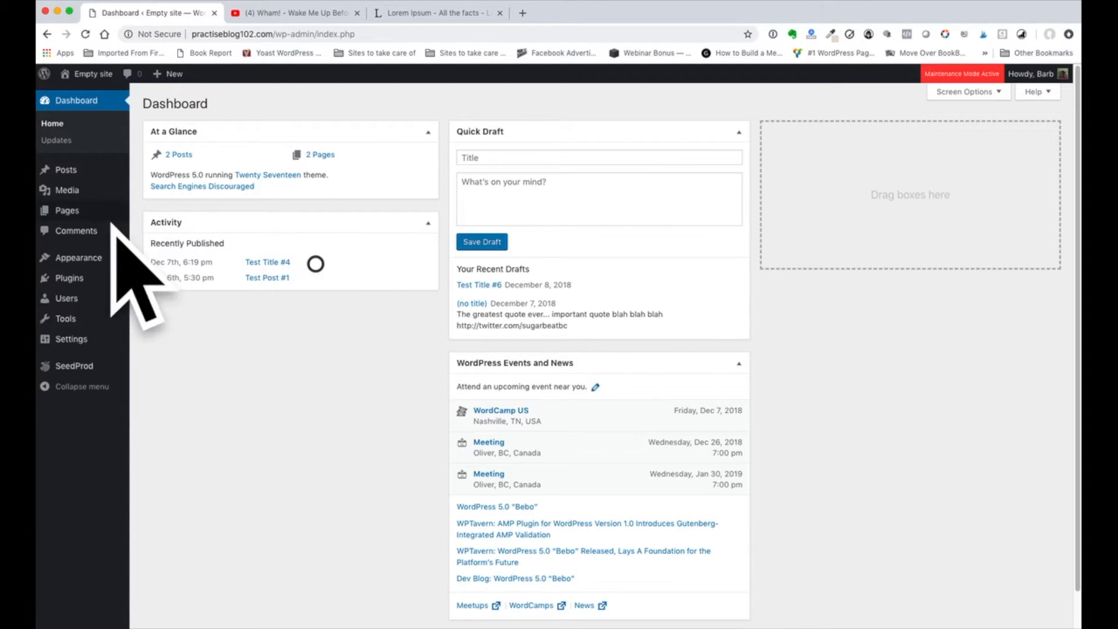
Open the list of posts and start a new blog post.
{"action": "mouse_move", "coordinate": [65, 170]}
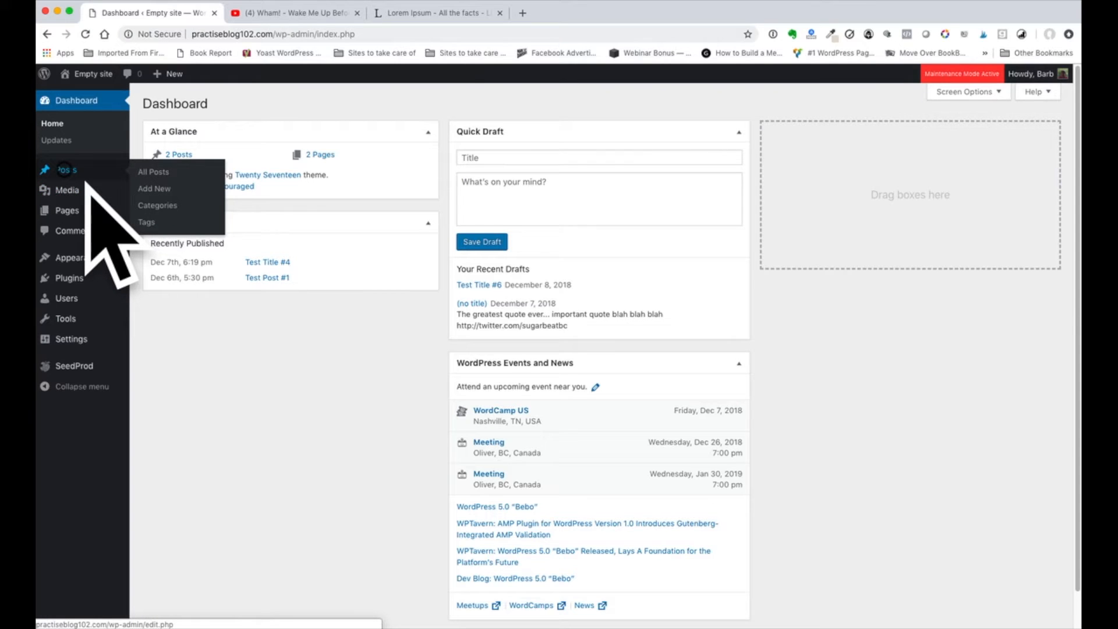
{"action": "left_click", "coordinate": [86, 179]}
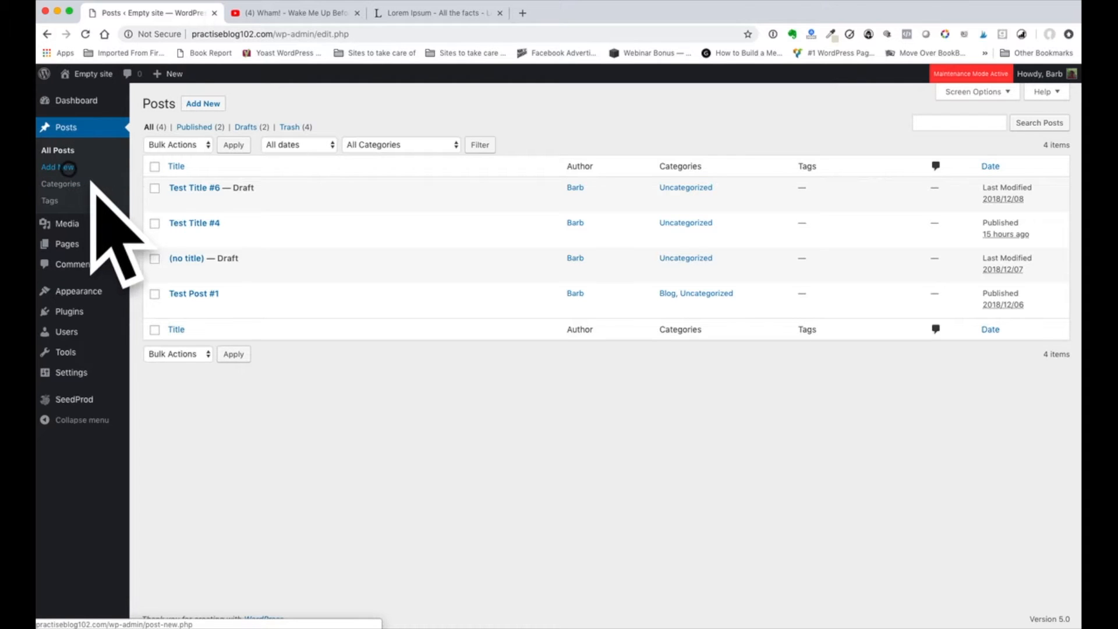
{"action": "left_click", "coordinate": [214, 105]}
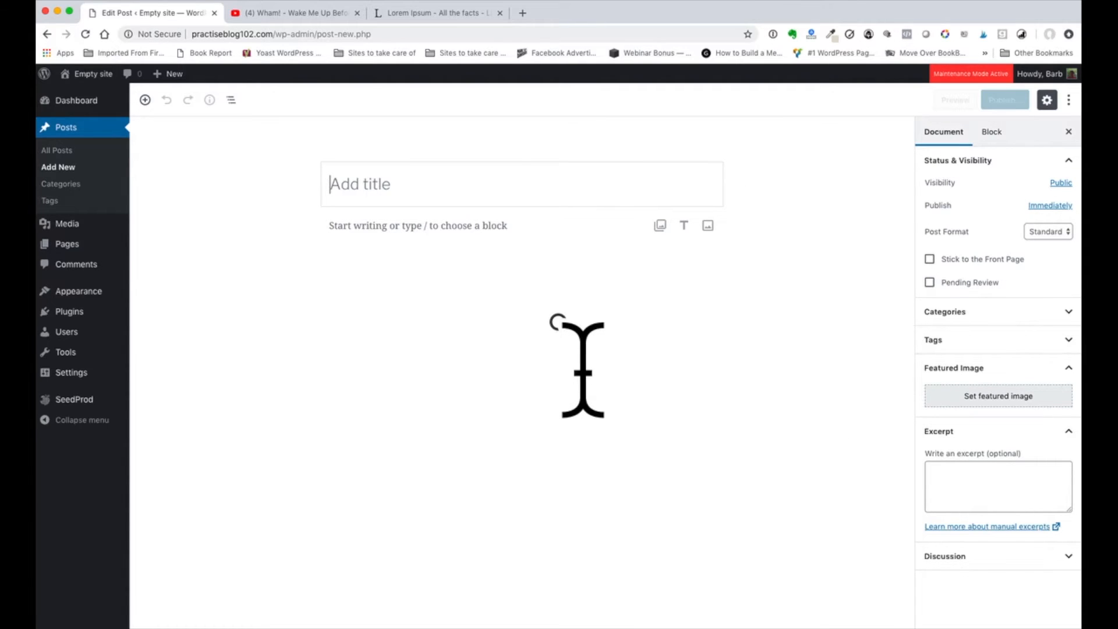
Title the new post "Test Title #7".
{"action": "type", "text": "Teest"}
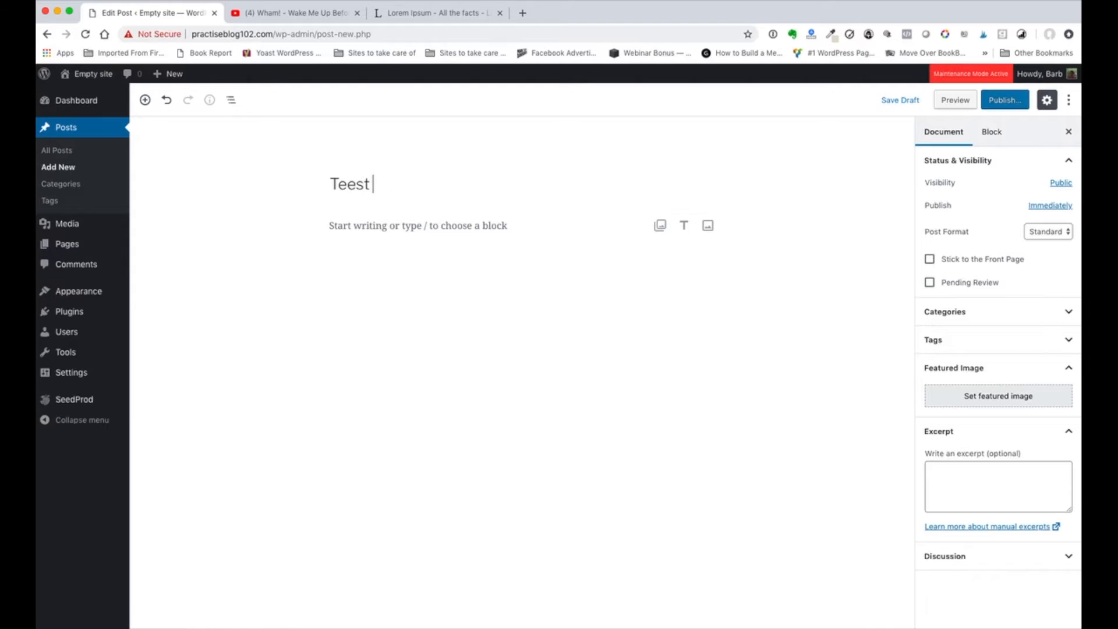
{"action": "type", "text": " Title #7"}
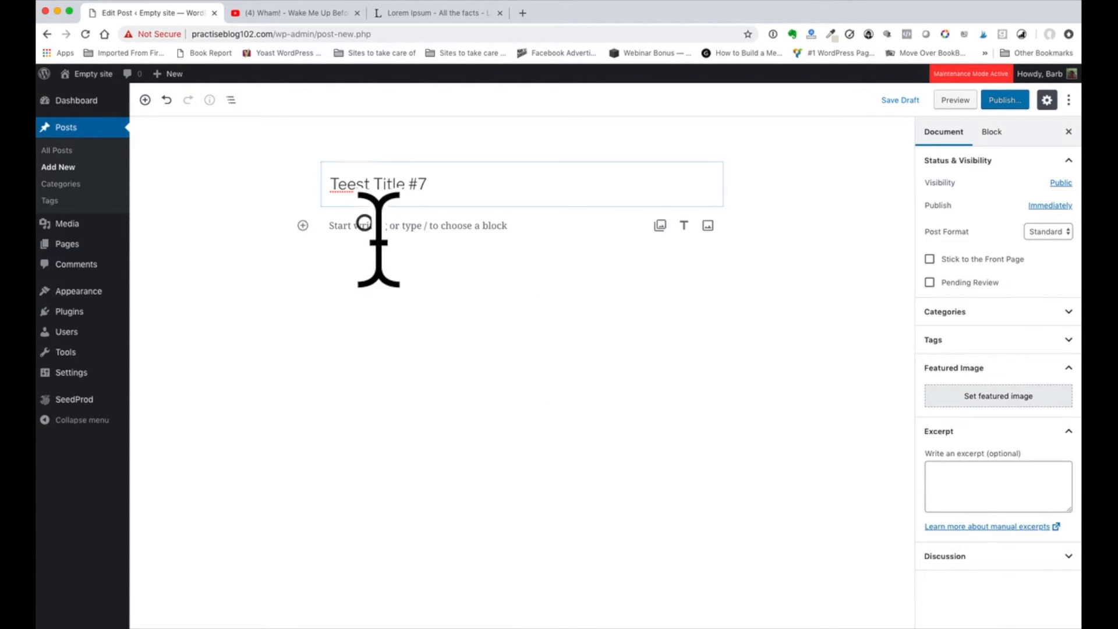
{"action": "left_click", "coordinate": [352, 184]}
{"action": "key", "text": "BackSpace"}
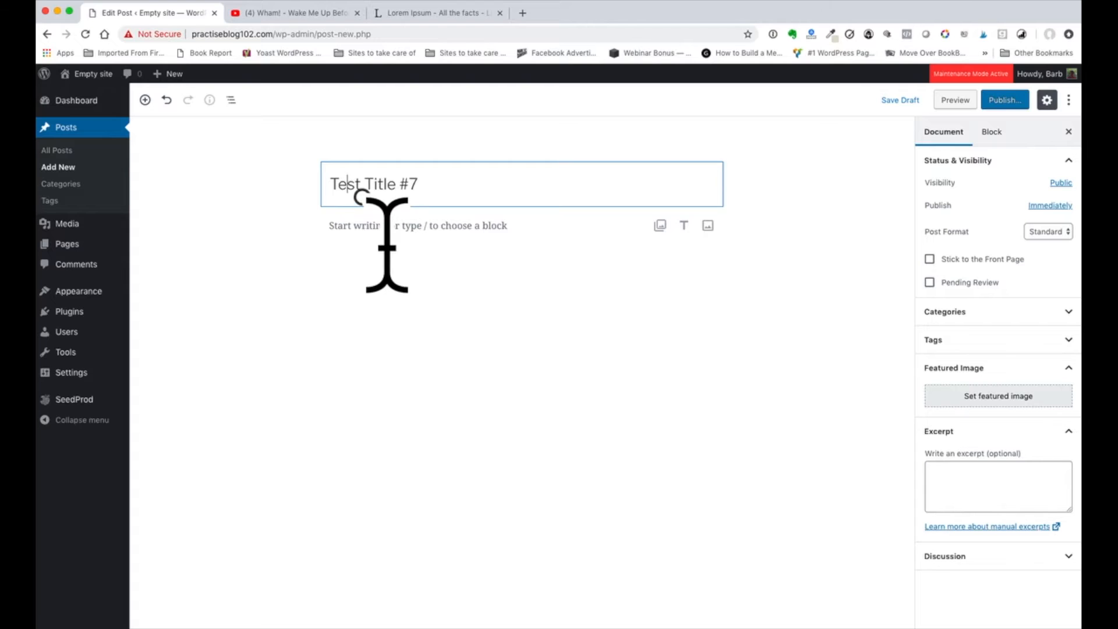
Fill the first paragraph block below the title with Lorem ipsum text beginning "Lorem ipsum dolor sit amet, consectetur adipiscing elit".
{"action": "left_click", "coordinate": [408, 231]}
{"action": "left_click", "coordinate": [370, 190]}
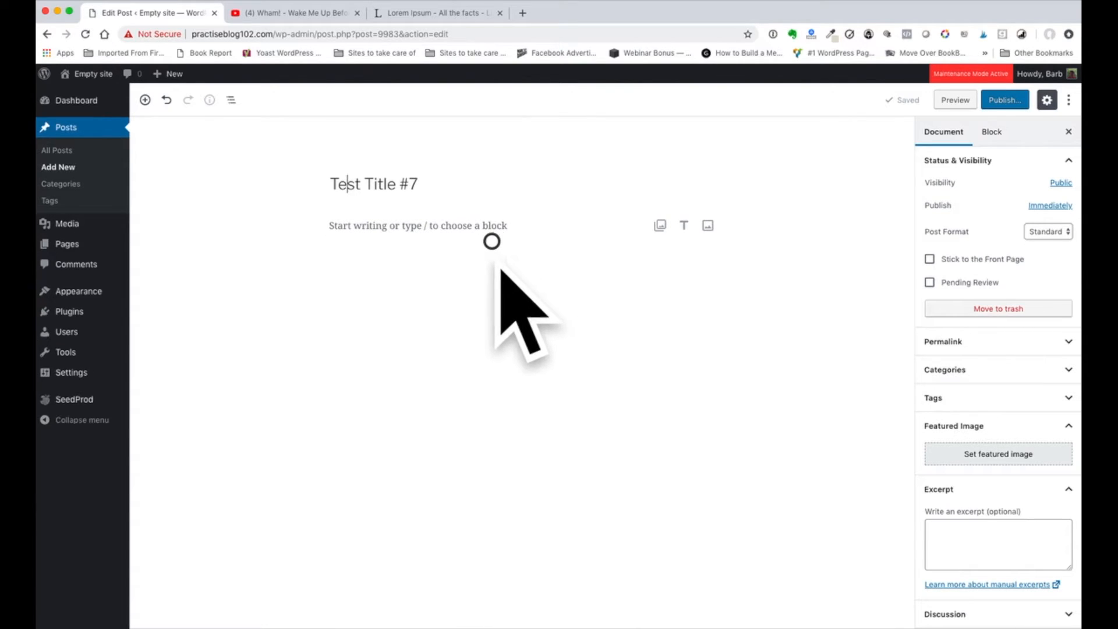
{"action": "left_click", "coordinate": [333, 224]}
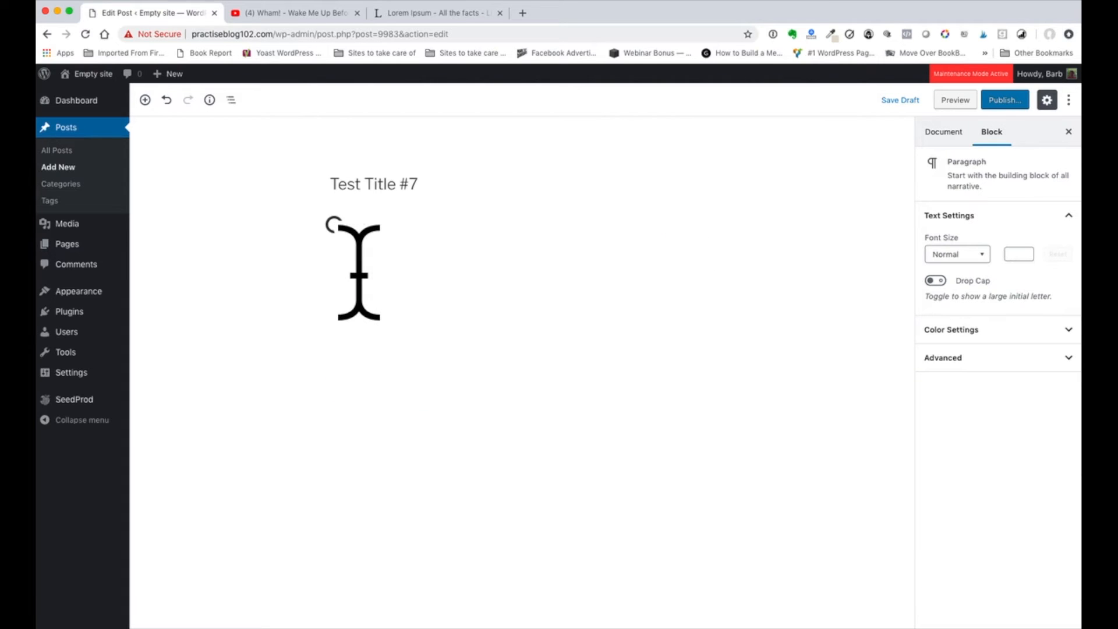
{"action": "type", "text": "Lorem ipsum dolor sit amet, consectetur adipiscing elit. Proin luctus velit et nunc tristique, sed sollicitudin magna sodales. Nunc eget sodales justo, a malesuada ipsum. Etiam vehicula rhoncus elit id pulvinar. In aliquam, felis vitae imperdiet hendrerit, mauris nunc vestibulum urna, a finibus justo mauris ut quam. Ut eu risus mauris. Aliquam volutpat, ex a molestie pharetra, purus sapien sodales felis, at sagittis nisl ligula vitae ipsum. Cras sodales vestibulum pretium. In dapibus eleifend scelerisque. Nulla varius dolor sit amet ante semper faucibus. Donec laoreet velit non eros rutrum, pharetra congue ante blandit. Fusce sit amet placerat est, sed lacinia tellus. Donec viverra aliquet mi, ut maximus ipsum interdum vitae. Quisque dapibus sollicitudin elit eget tincidunt. Donec nec lorem turpis. Suspendisse placerat, dui in mollis congue, magna neque suscipit lectus, ut vehicula purus nulla eu risus. Aliquam erat volutpat."}
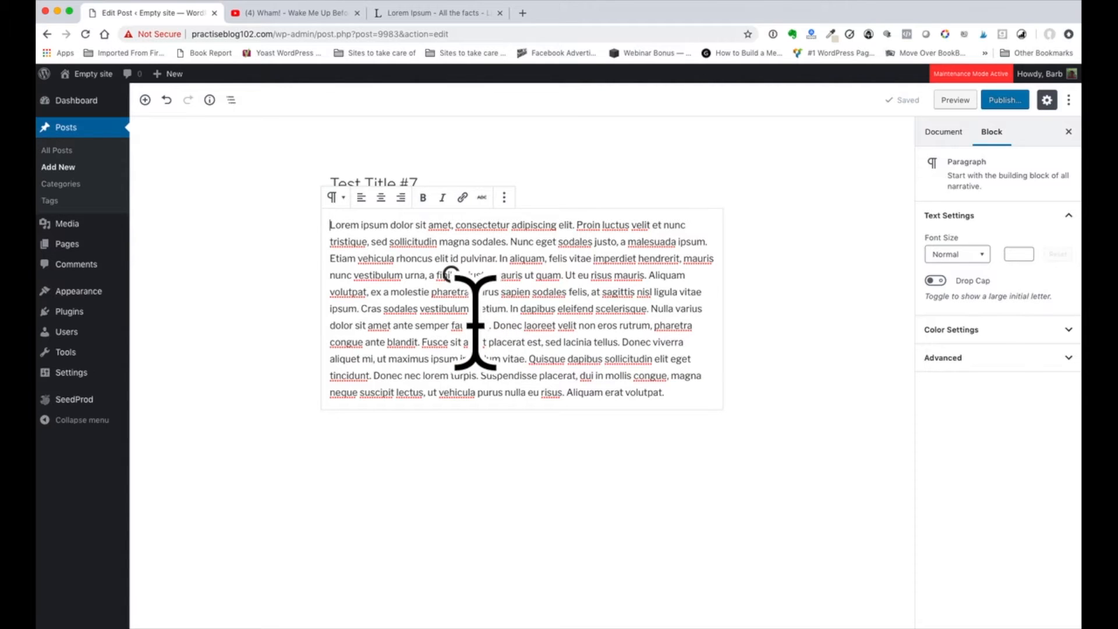
Make the passage from "justo mauris ut quam" to "purus sapien sodales" in the paragraph bold and italic.
{"action": "left_click_drag", "start_coordinate": [450, 274], "coordinate": [578, 291]}
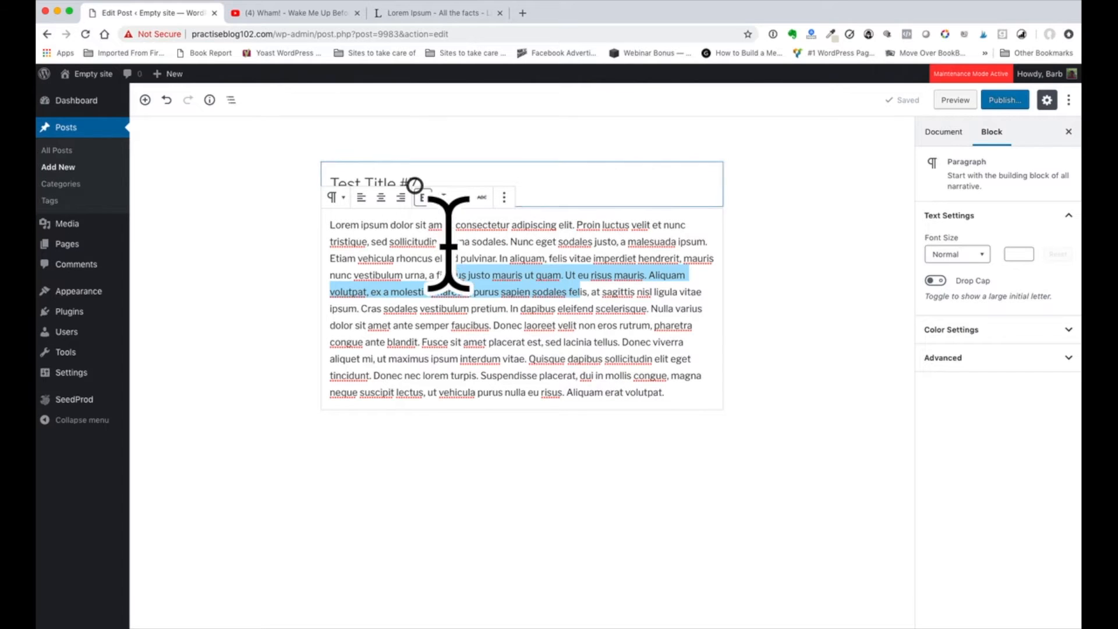
{"action": "left_click", "coordinate": [423, 198]}
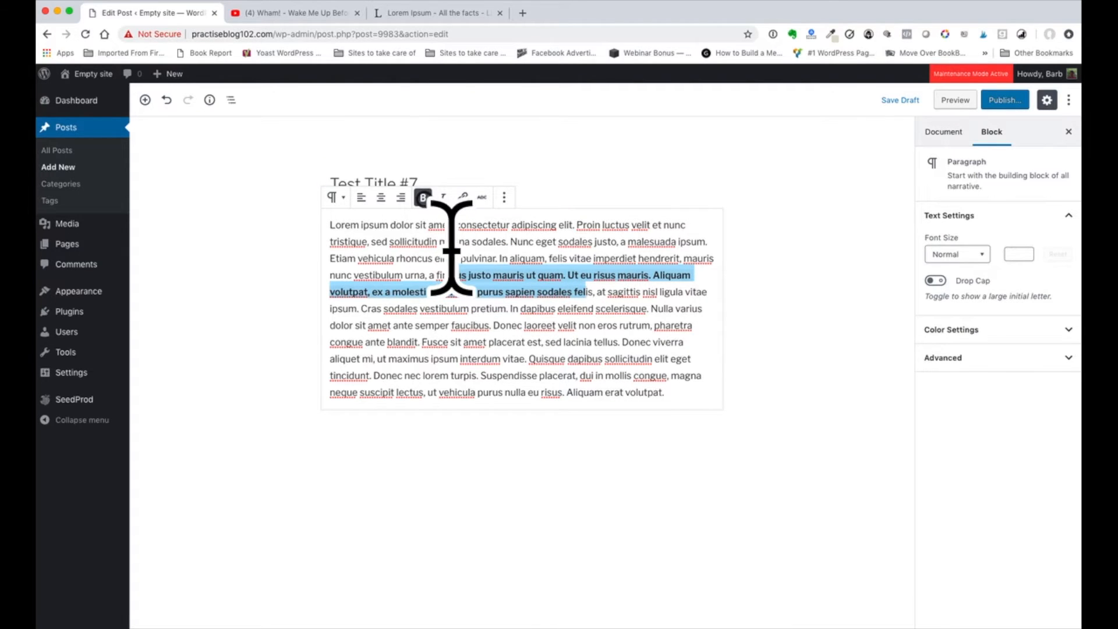
{"action": "left_click", "coordinate": [443, 197]}
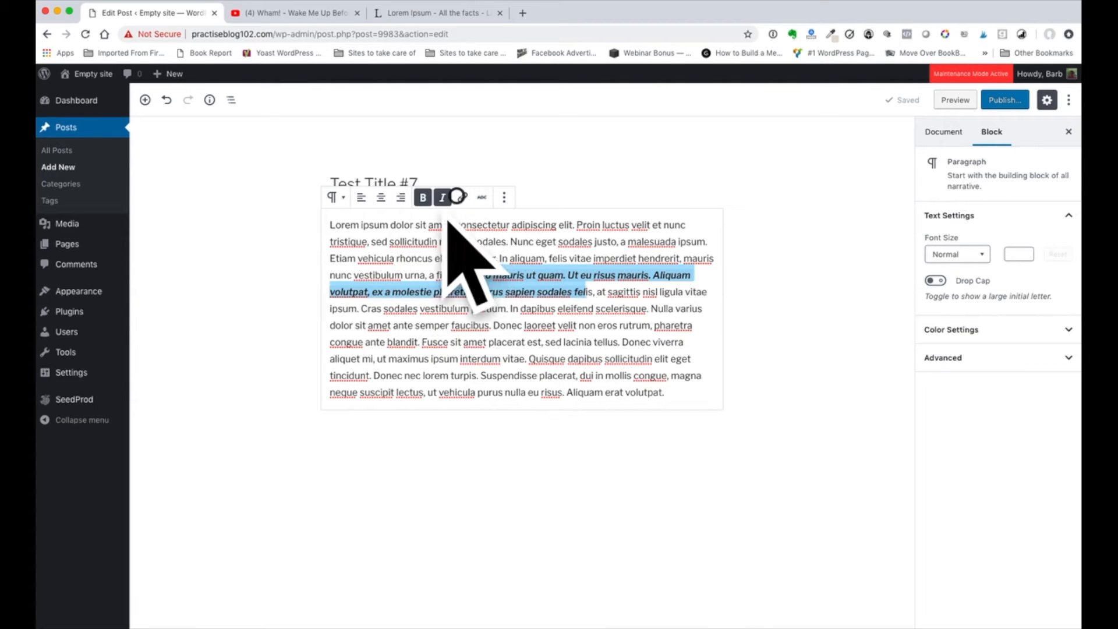
{"action": "left_click", "coordinate": [266, 330]}
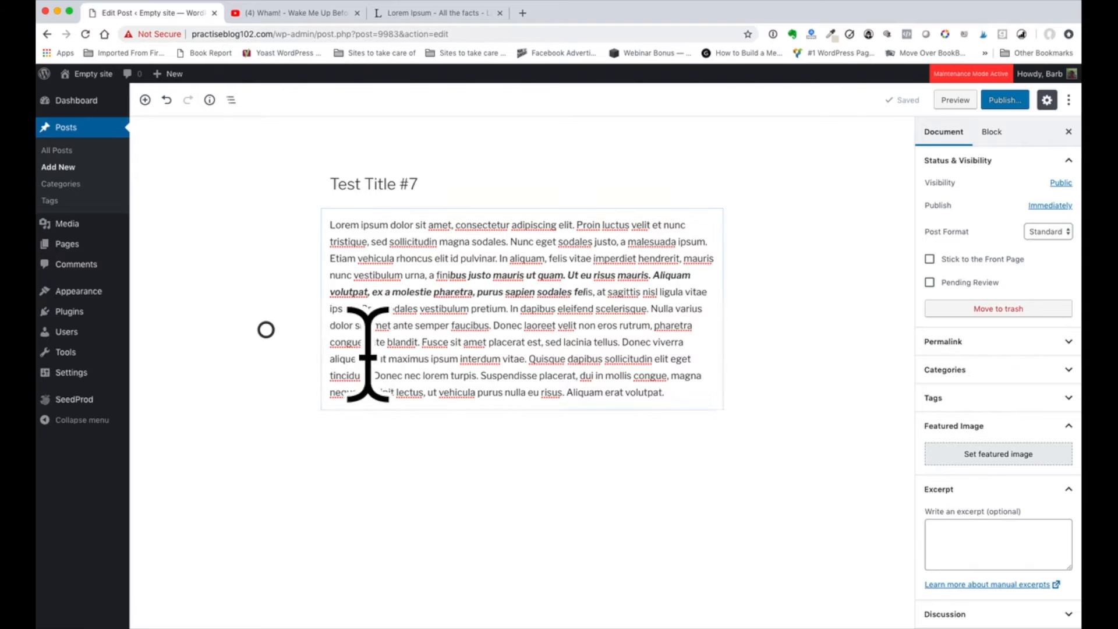
{"action": "left_click", "coordinate": [434, 297]}
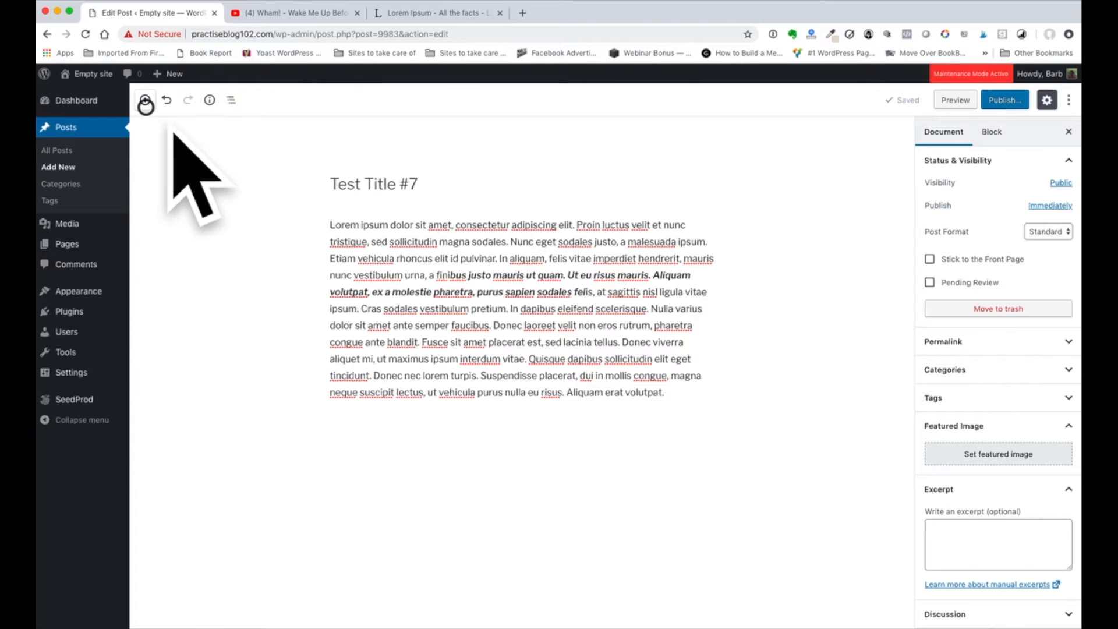
{"action": "left_click", "coordinate": [145, 100]}
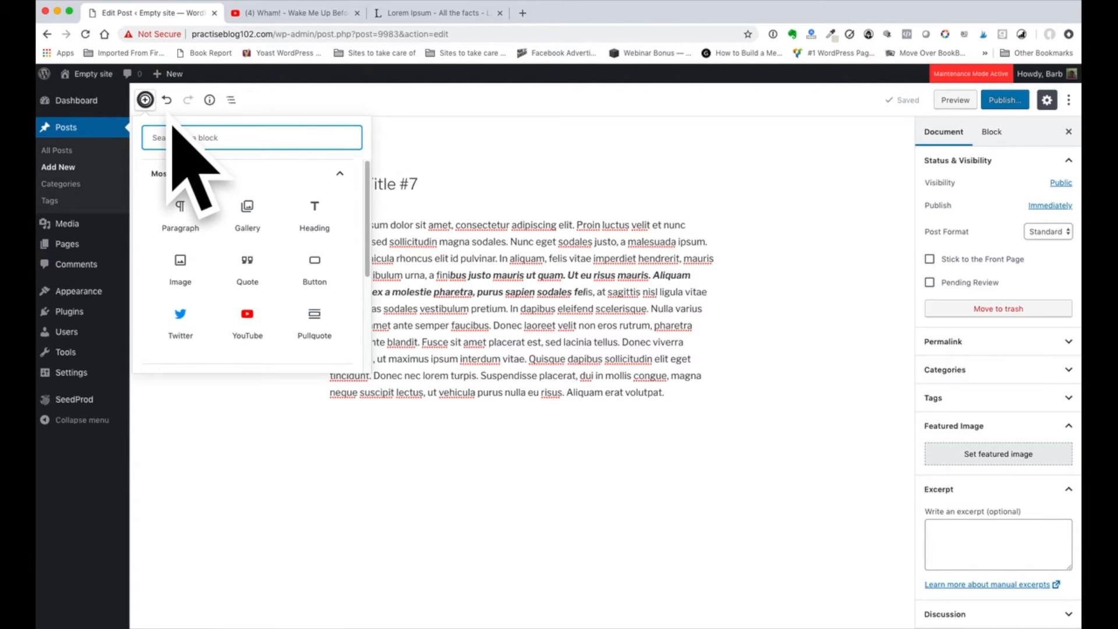
{"action": "scroll", "coordinate": [263, 222], "scroll_direction": "down", "scroll_amount": 5}
{"action": "scroll", "coordinate": [262, 221], "scroll_direction": "down", "scroll_amount": 2}
{"action": "scroll", "coordinate": [262, 222], "scroll_direction": "up", "scroll_amount": 8}
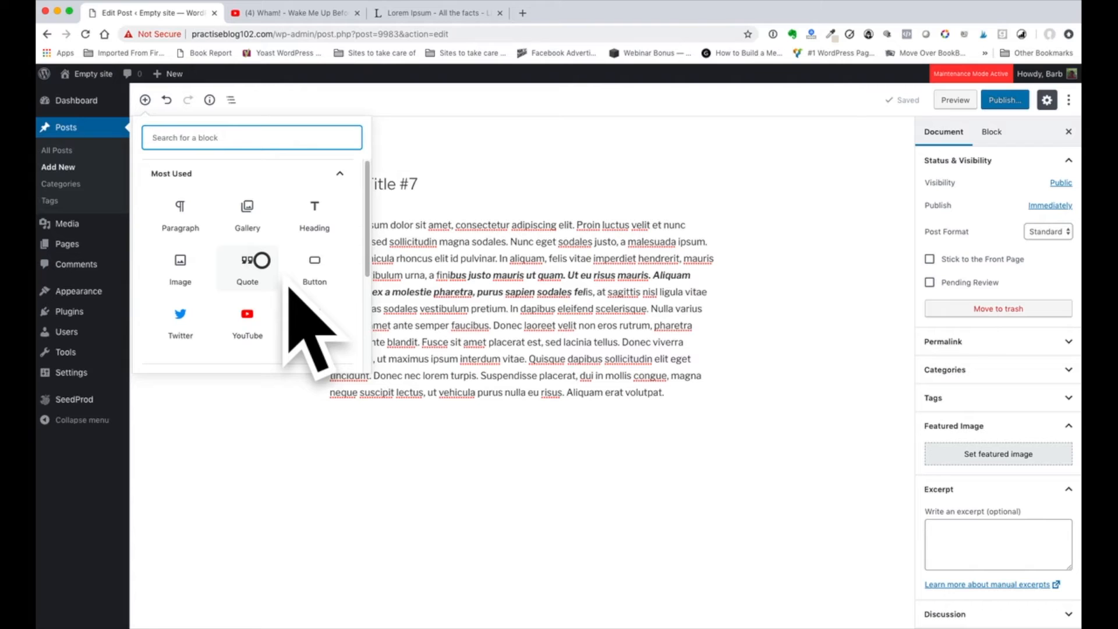
{"action": "scroll", "coordinate": [289, 289], "scroll_direction": "down", "scroll_amount": 4}
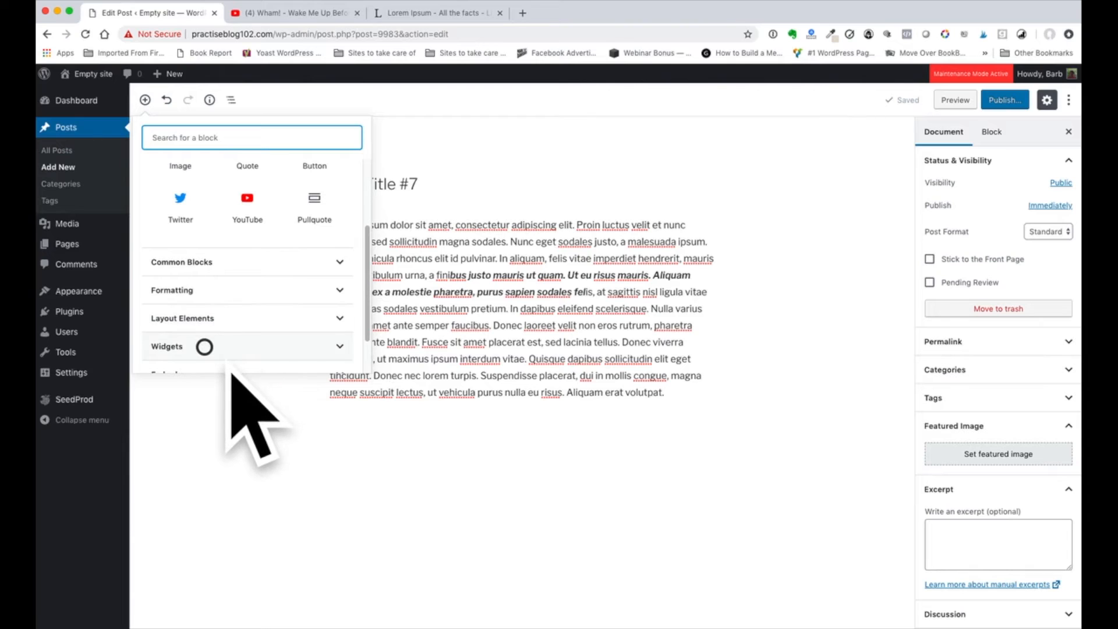
{"action": "scroll", "coordinate": [204, 348], "scroll_direction": "down", "scroll_amount": 2}
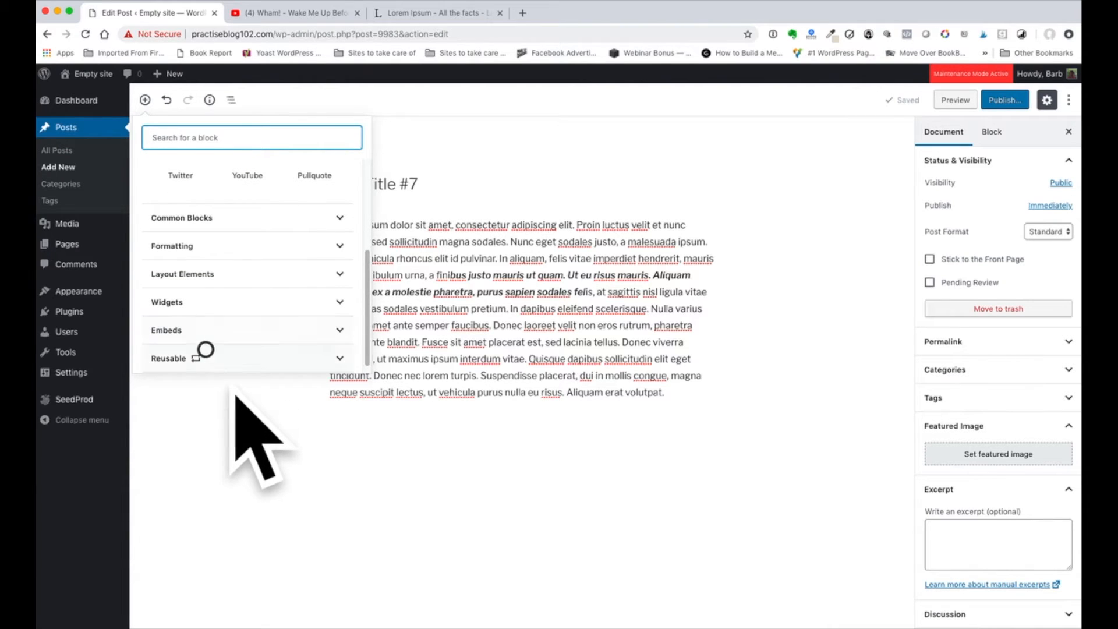
{"action": "scroll", "coordinate": [211, 361], "scroll_direction": "up", "scroll_amount": 5}
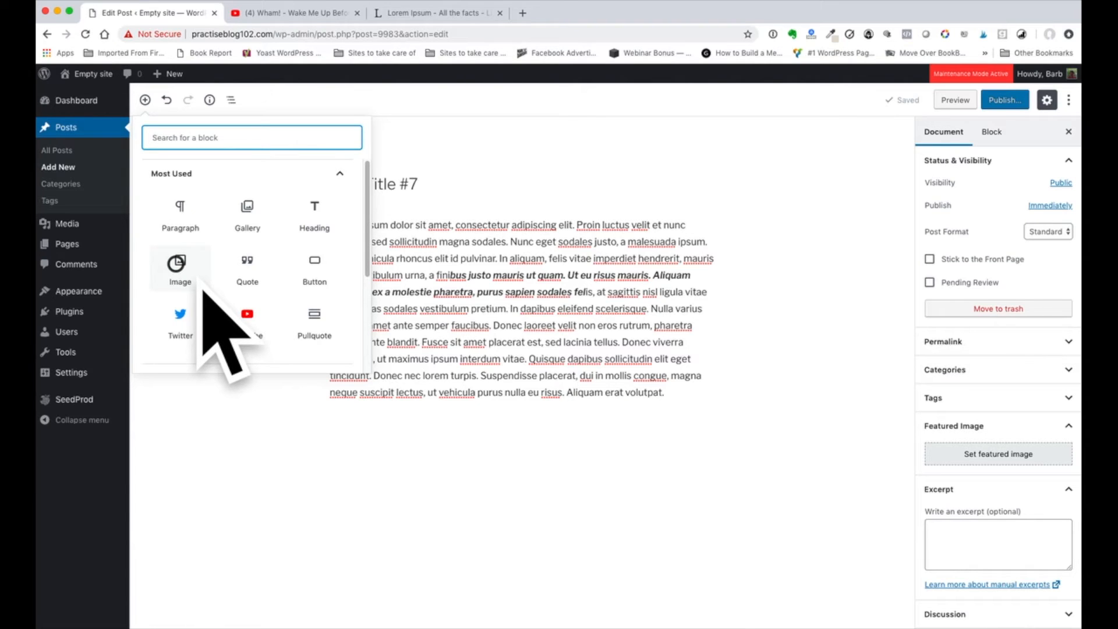
{"action": "left_click", "coordinate": [178, 260]}
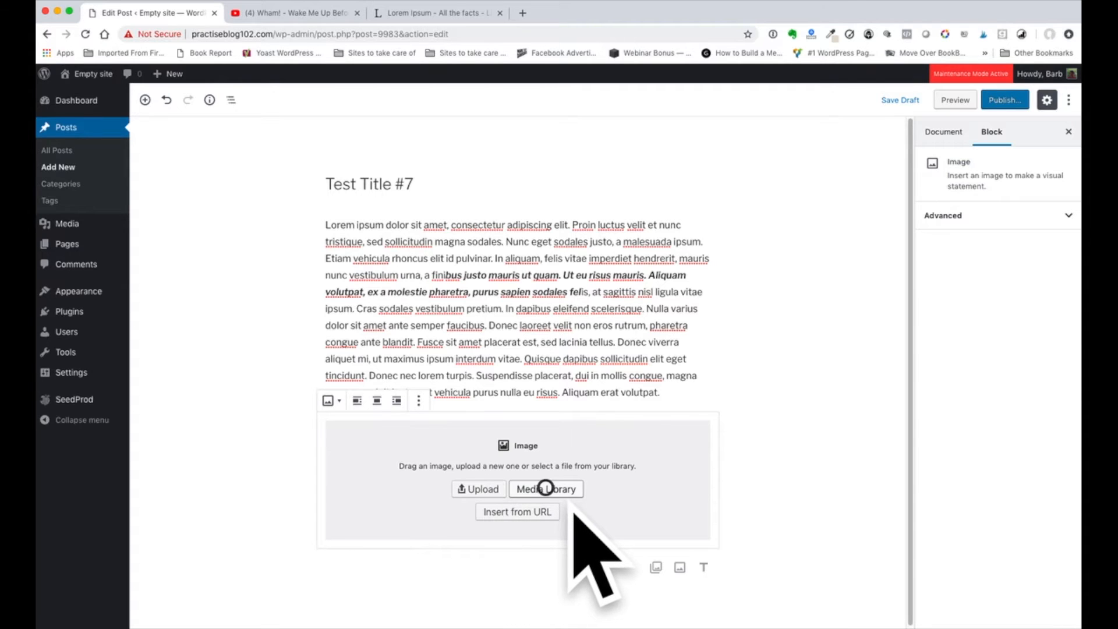
{"action": "left_click", "coordinate": [545, 488]}
{"action": "left_click", "coordinate": [671, 234]}
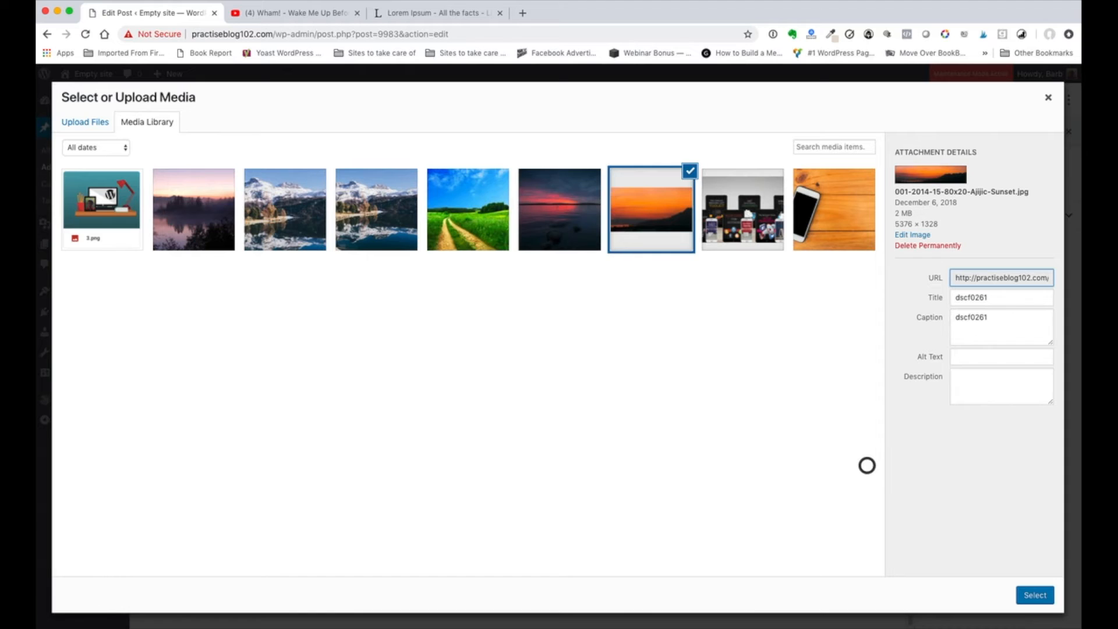
{"action": "left_click", "coordinate": [1039, 595]}
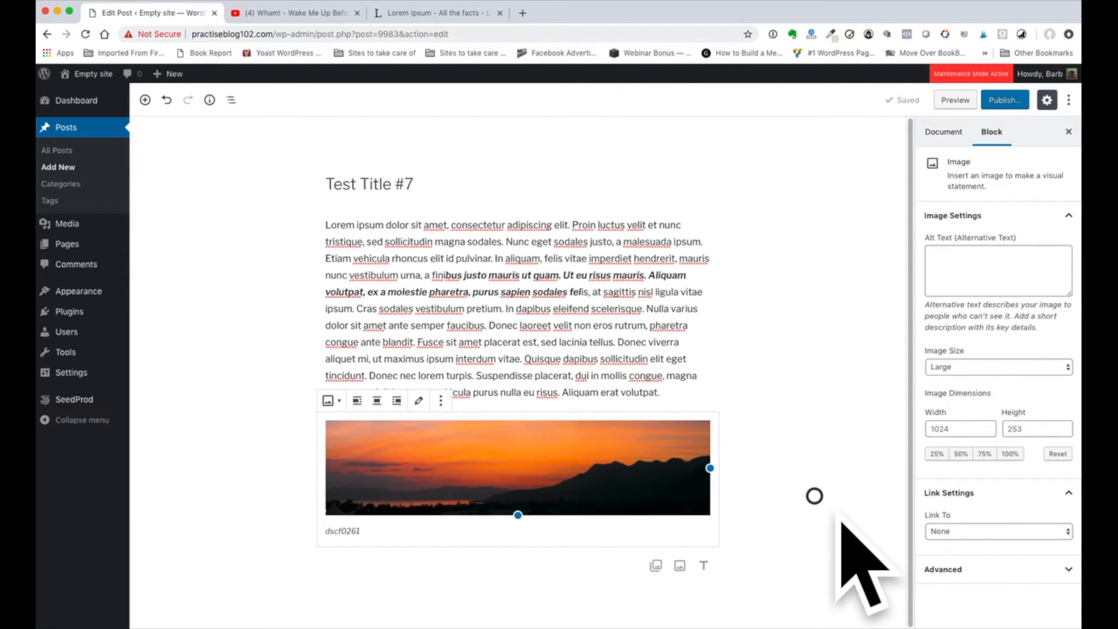
{"action": "left_click", "coordinate": [814, 495]}
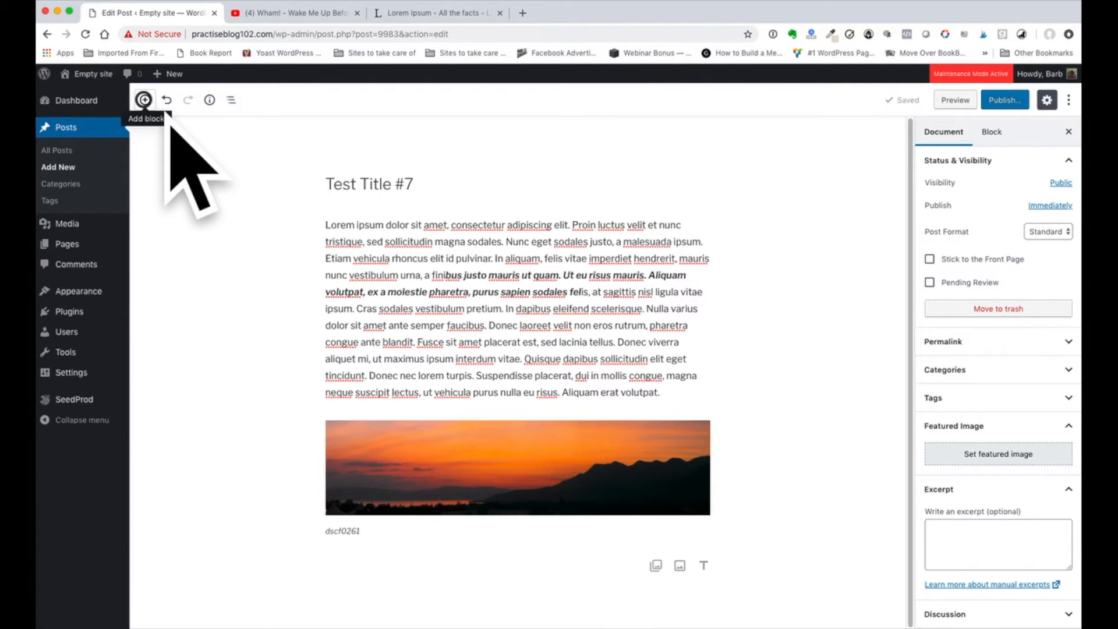
Add a Gallery block below the image with four library photos: the second mountain lake, green field path, dark red sunset and misty lake DSCN4966.jpg.
{"action": "left_click", "coordinate": [144, 99]}
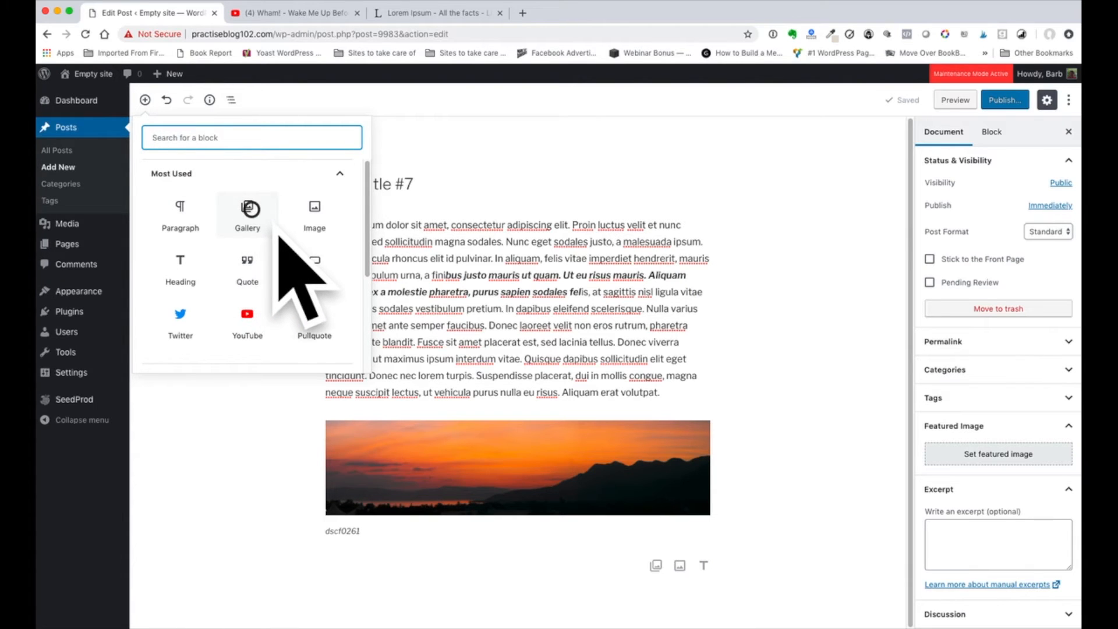
{"action": "left_click", "coordinate": [251, 209]}
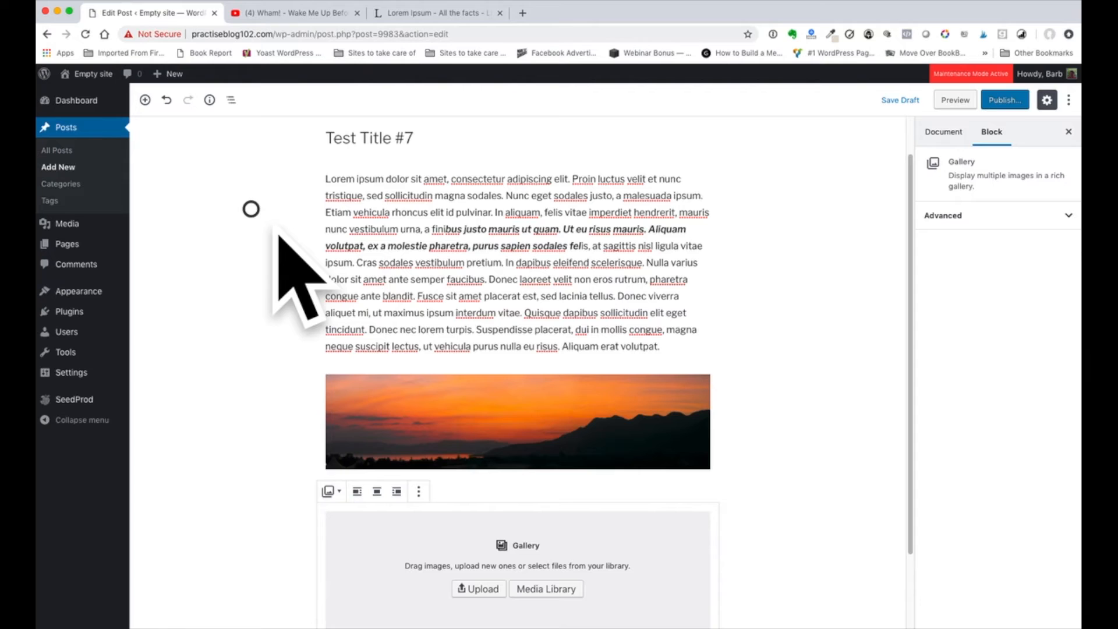
{"action": "scroll", "coordinate": [278, 443], "scroll_direction": "down", "scroll_amount": 3}
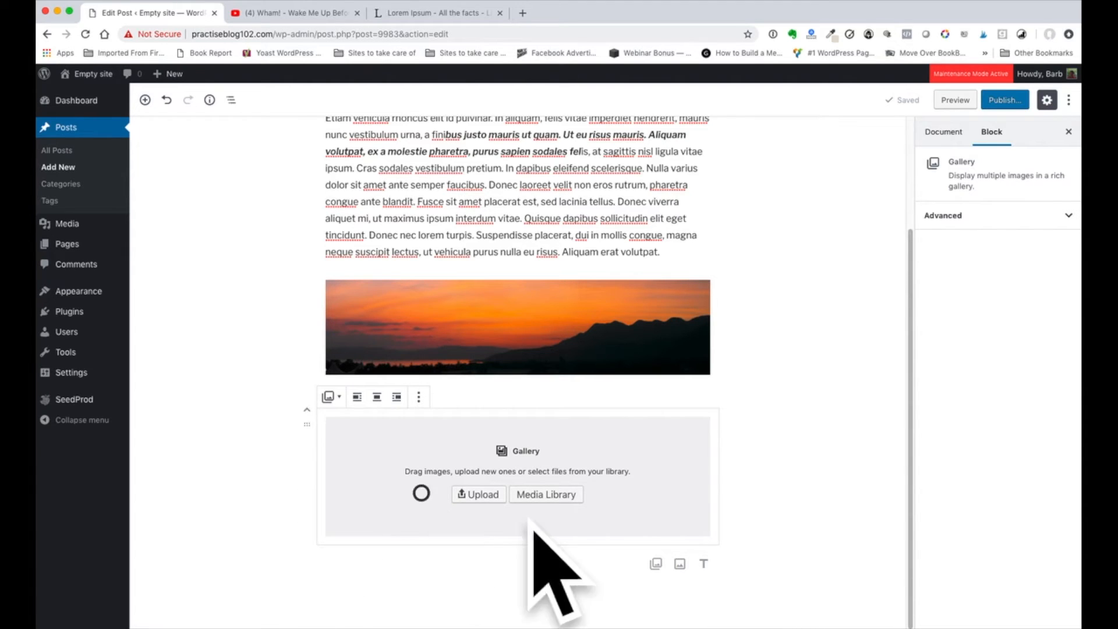
{"action": "left_click", "coordinate": [546, 497]}
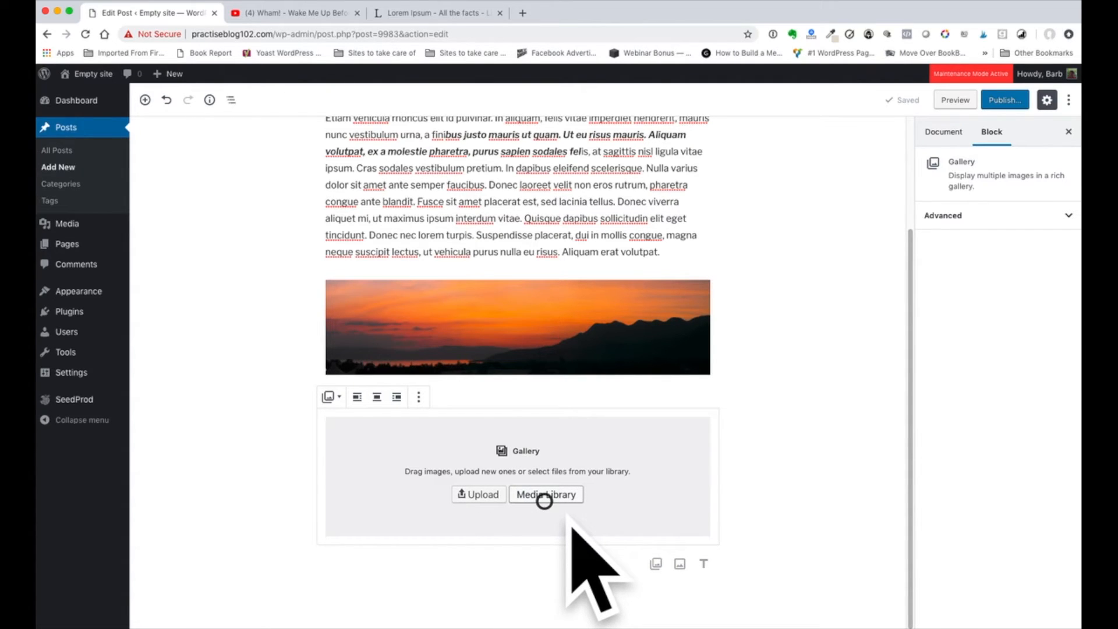
{"action": "left_click", "coordinate": [545, 496]}
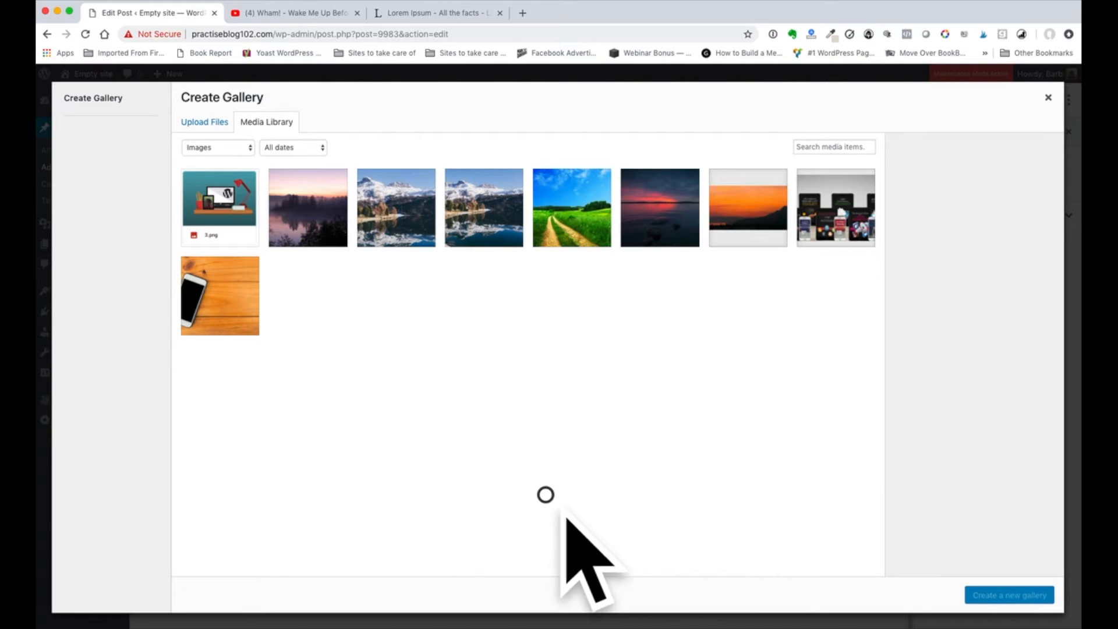
{"action": "left_click", "coordinate": [510, 233]}
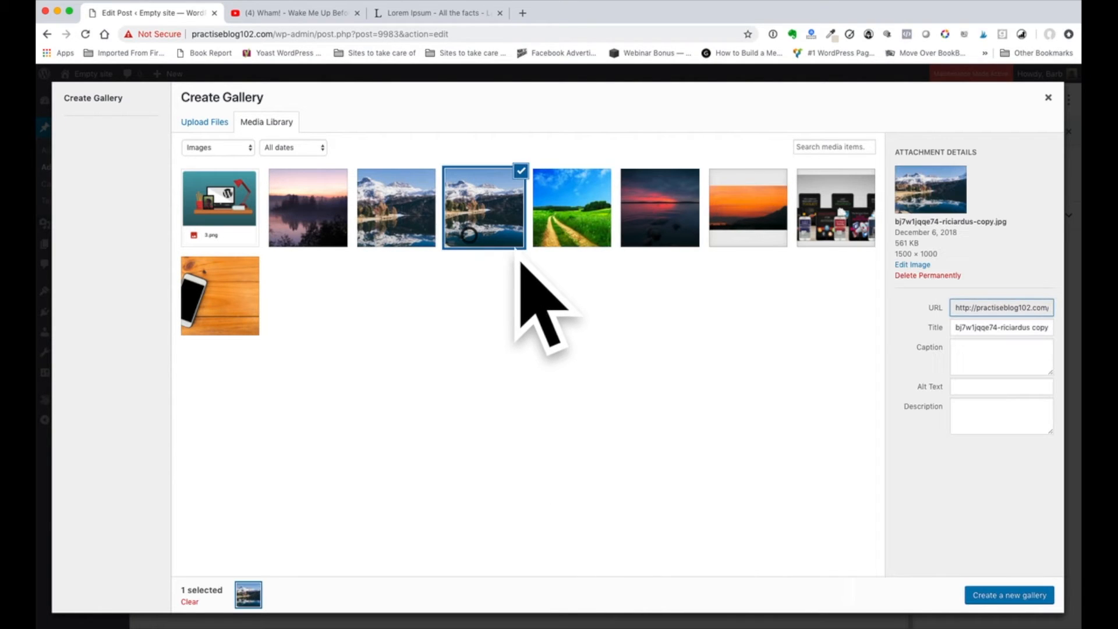
{"action": "left_click", "coordinate": [600, 236]}
{"action": "left_click", "coordinate": [670, 239]}
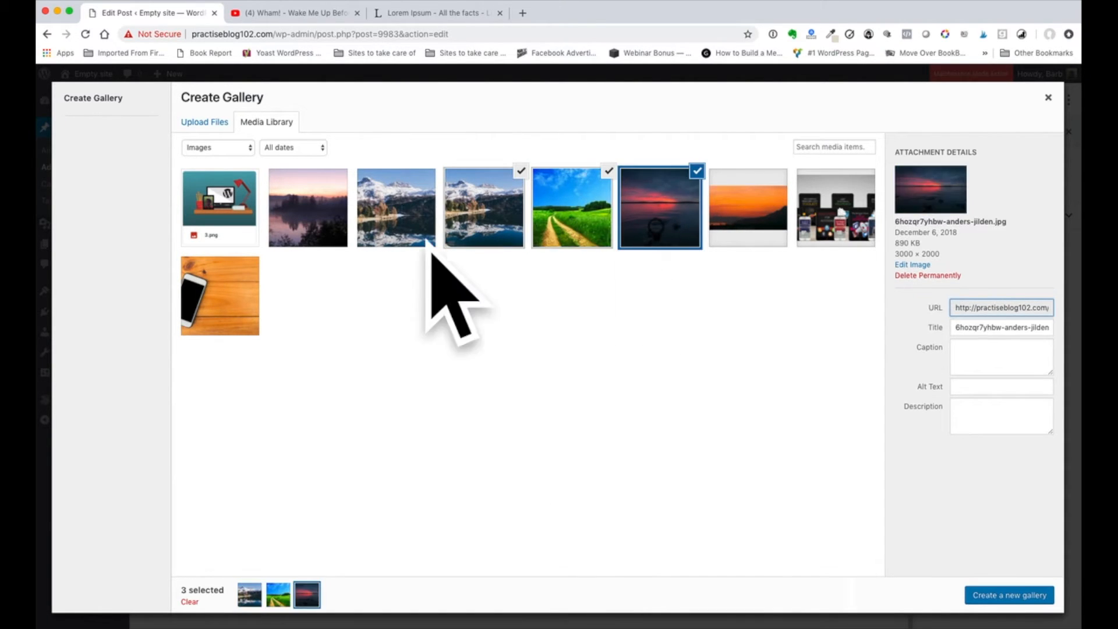
{"action": "left_click", "coordinate": [328, 226]}
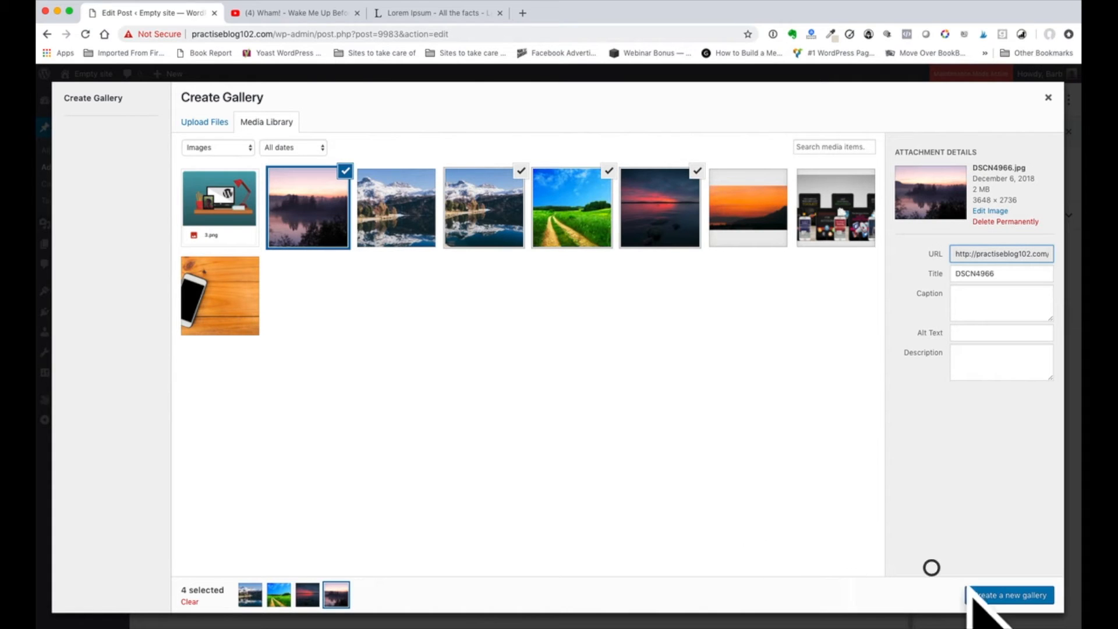
{"action": "left_click", "coordinate": [1011, 595]}
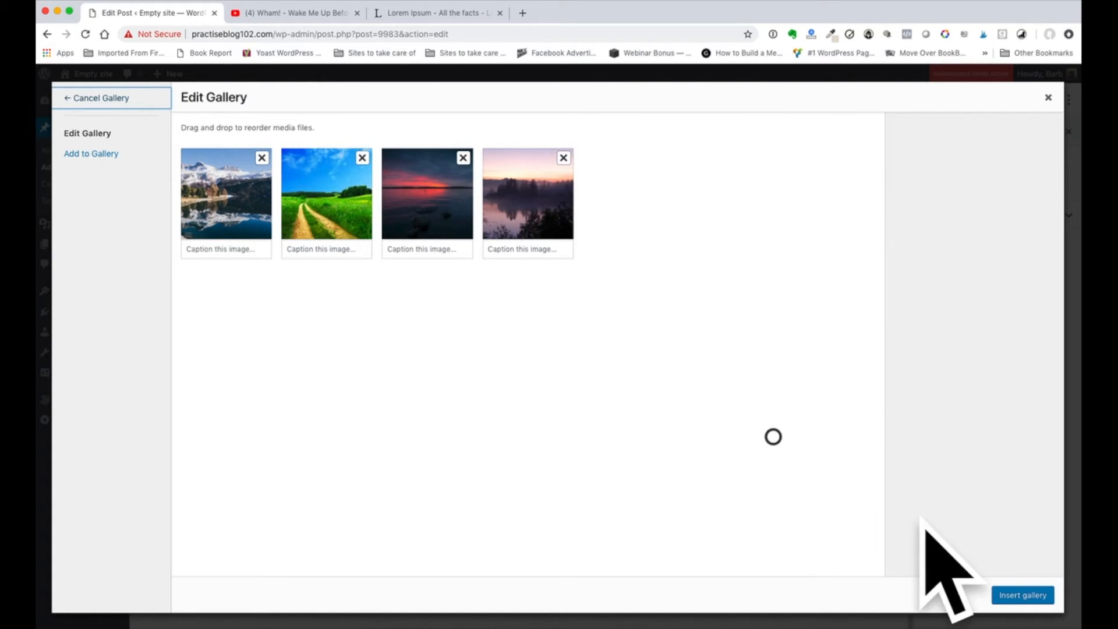
{"action": "left_click", "coordinate": [1015, 594]}
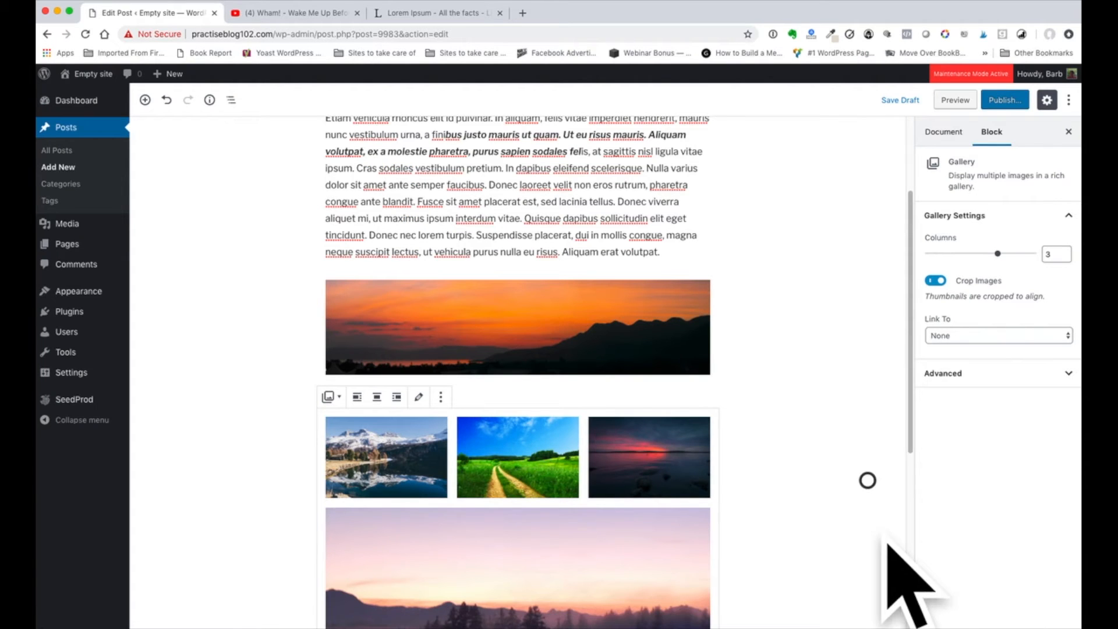
Add a level H2 Heading block below the gallery with the text "Great Subhead".
{"action": "scroll", "coordinate": [878, 587], "scroll_direction": "down", "scroll_amount": 5}
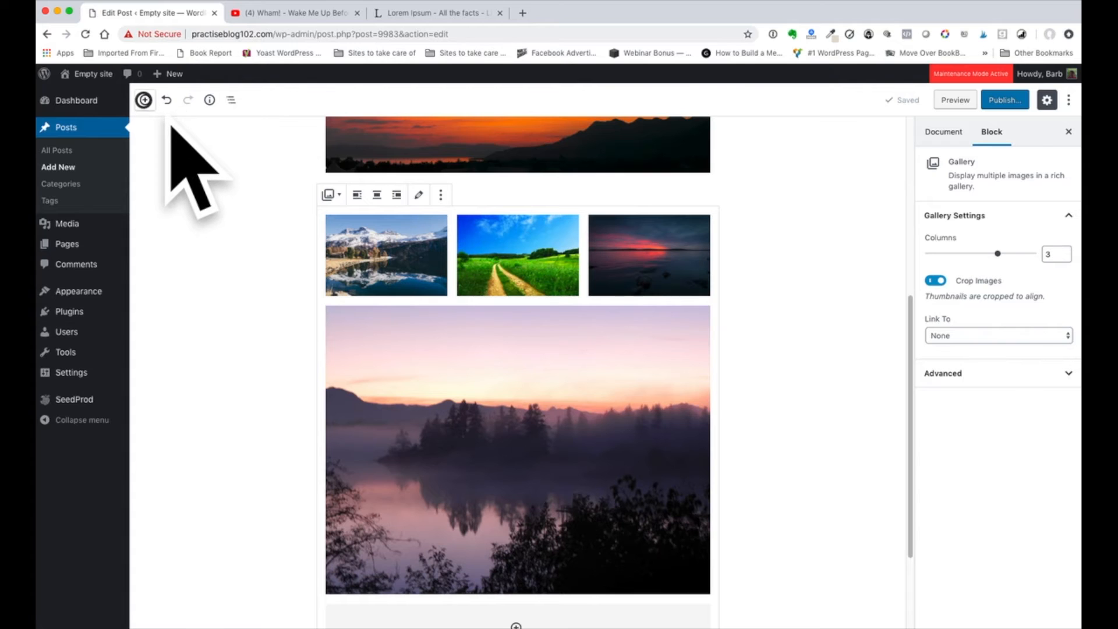
{"action": "left_click", "coordinate": [144, 100]}
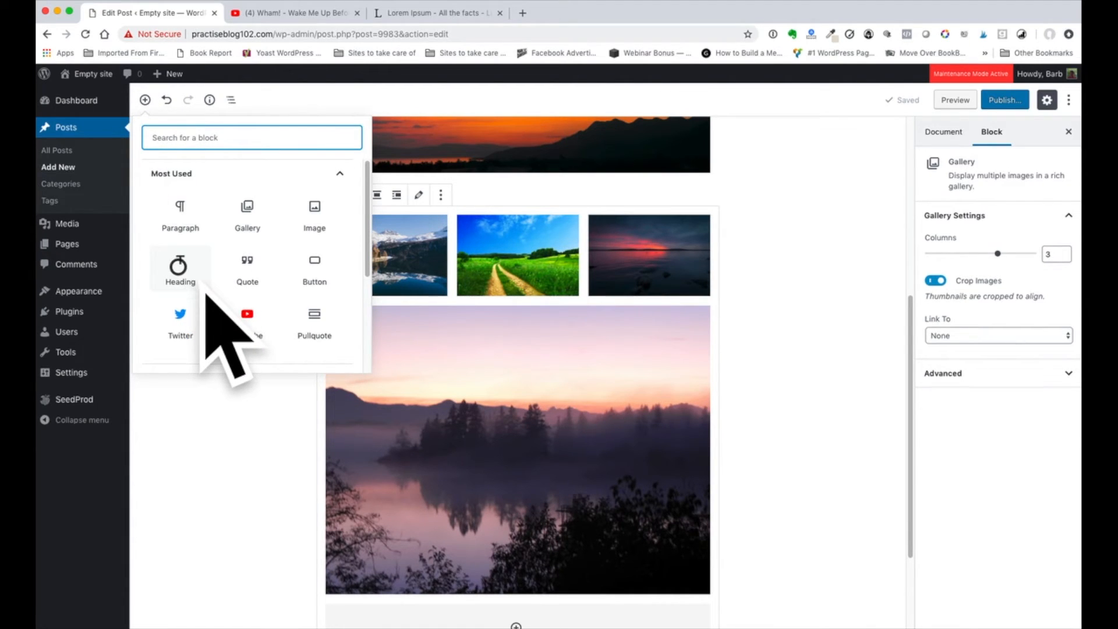
{"action": "left_click", "coordinate": [178, 266]}
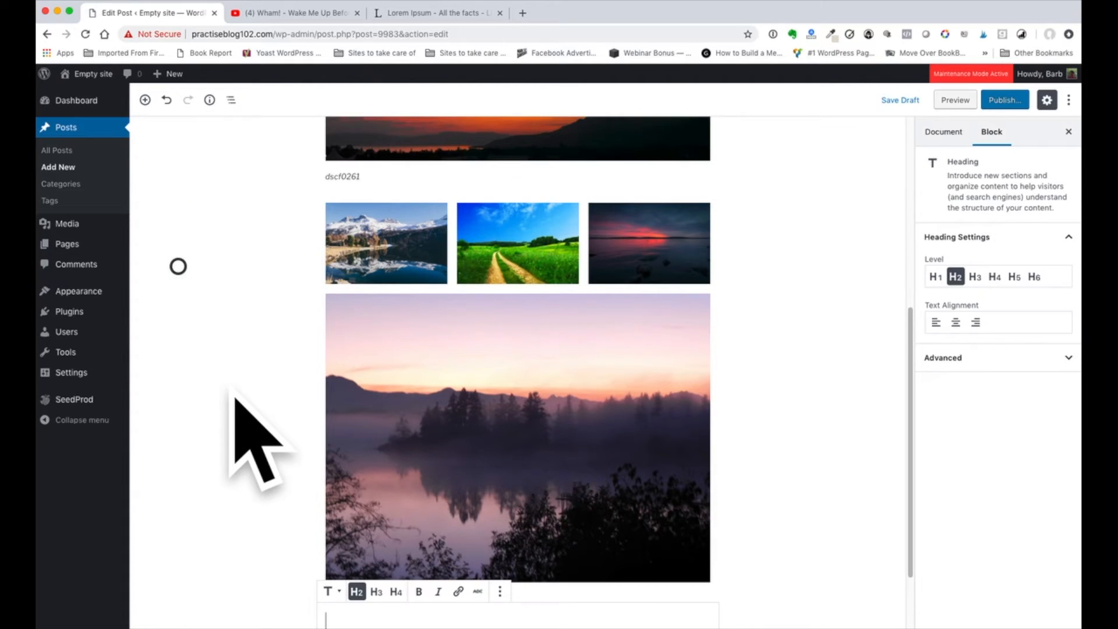
{"action": "scroll", "coordinate": [208, 373], "scroll_direction": "down", "scroll_amount": 2}
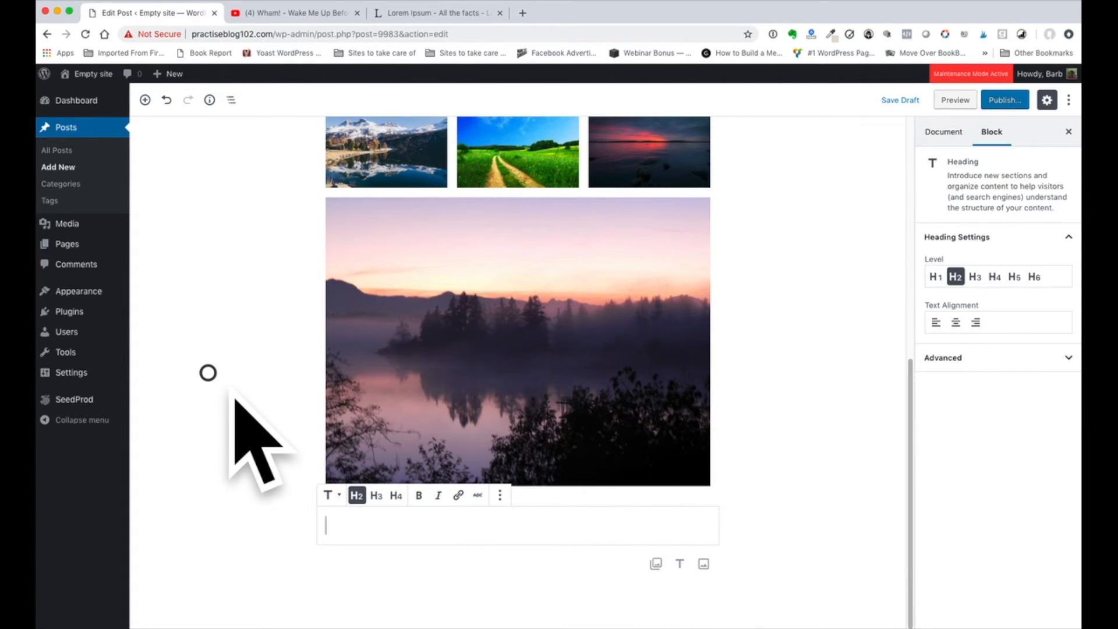
{"action": "type", "text": "Great Subhead"}
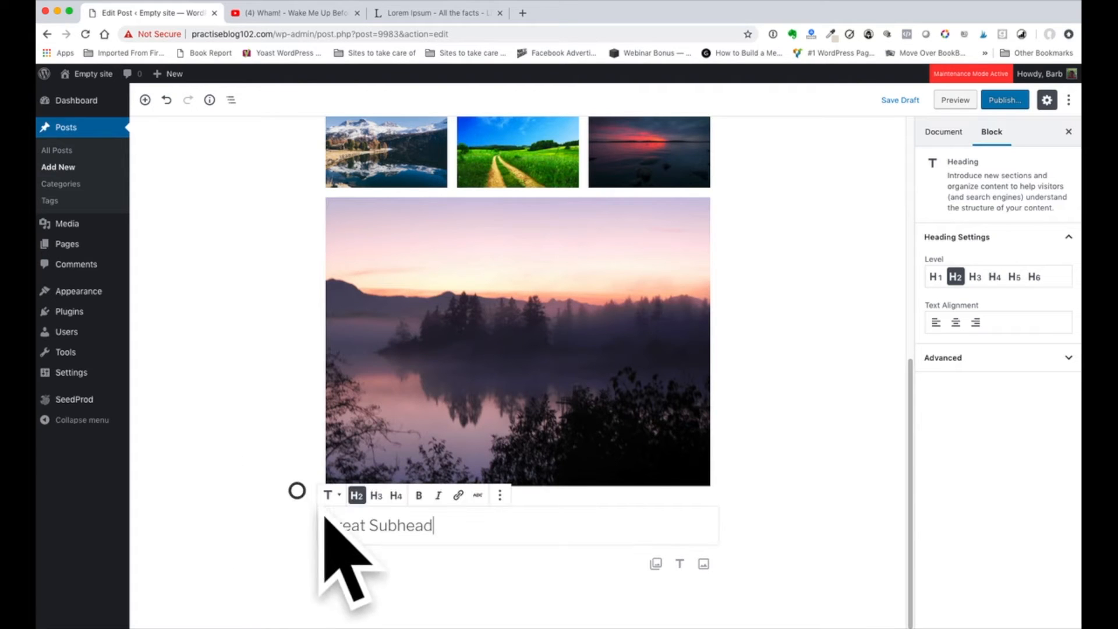
Make the whole "Great Subhead" heading text bold and deselect the block.
{"action": "left_click_drag", "start_coordinate": [432, 525], "coordinate": [330, 525]}
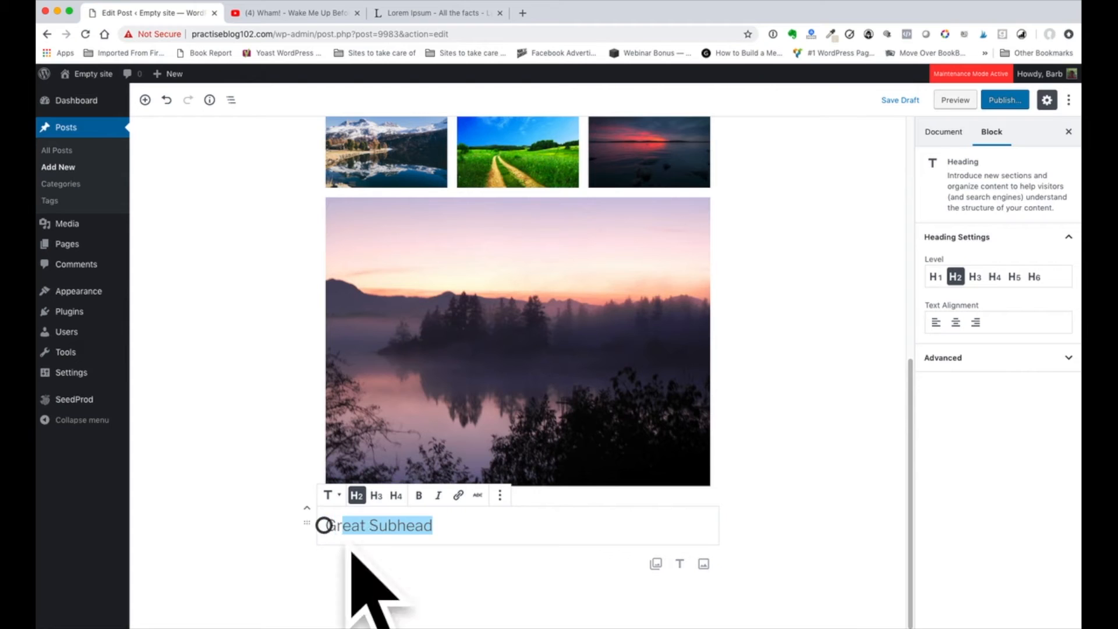
{"action": "left_click", "coordinate": [440, 525]}
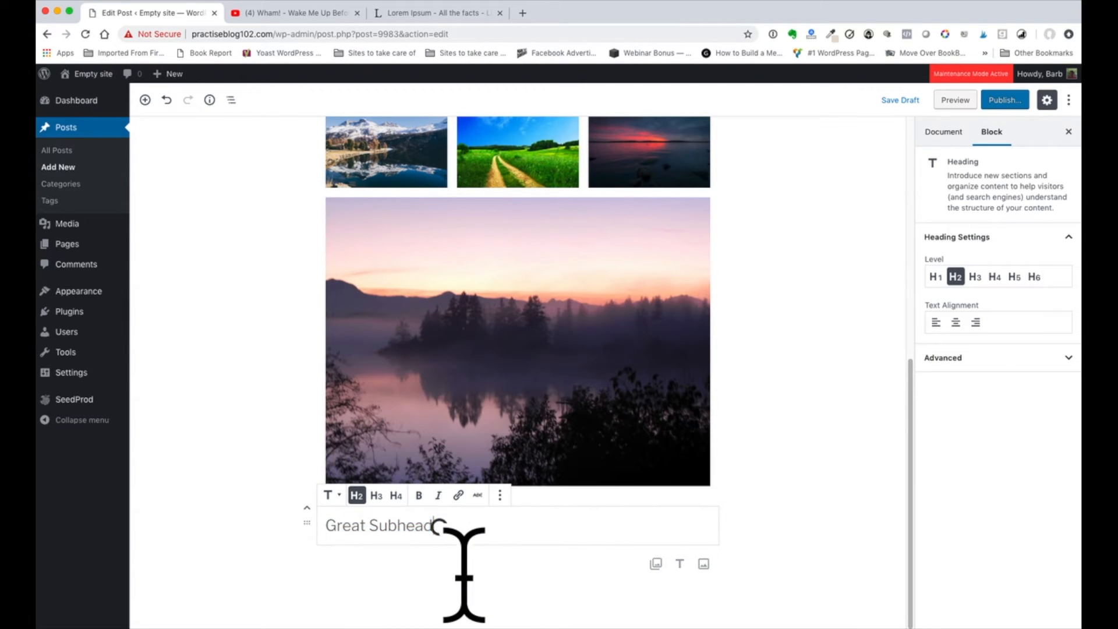
{"action": "left_click_drag", "start_coordinate": [441, 524], "coordinate": [327, 523]}
{"action": "left_click", "coordinate": [419, 495]}
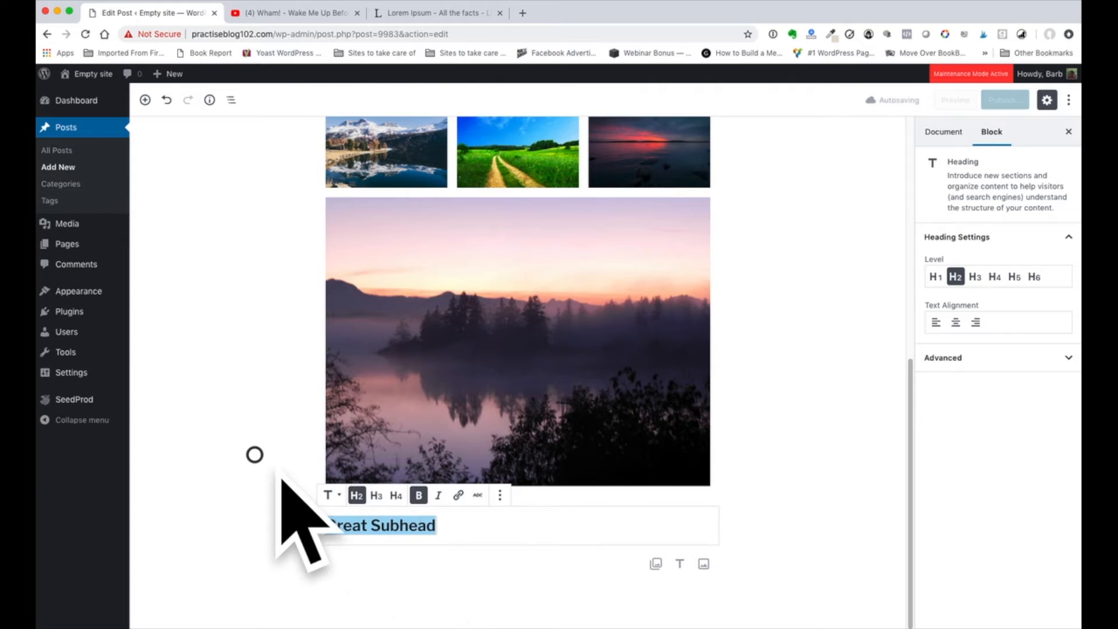
{"action": "left_click", "coordinate": [255, 452]}
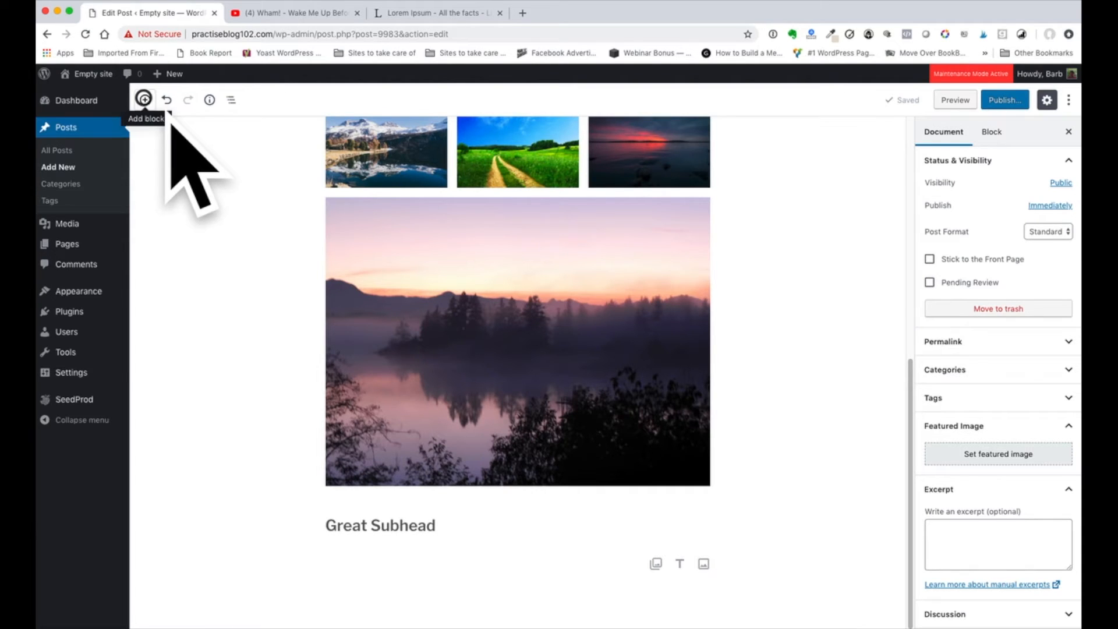
Add a Quote block below the subhead with the text "Great Quote", leaving the citation empty.
{"action": "left_click", "coordinate": [144, 99]}
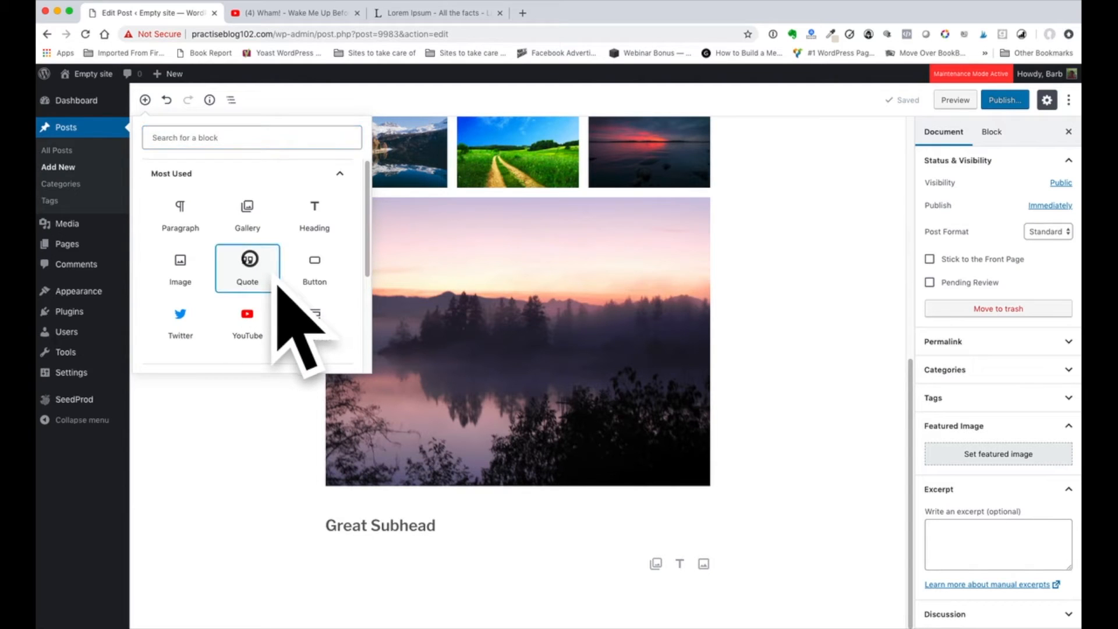
{"action": "left_click", "coordinate": [249, 262]}
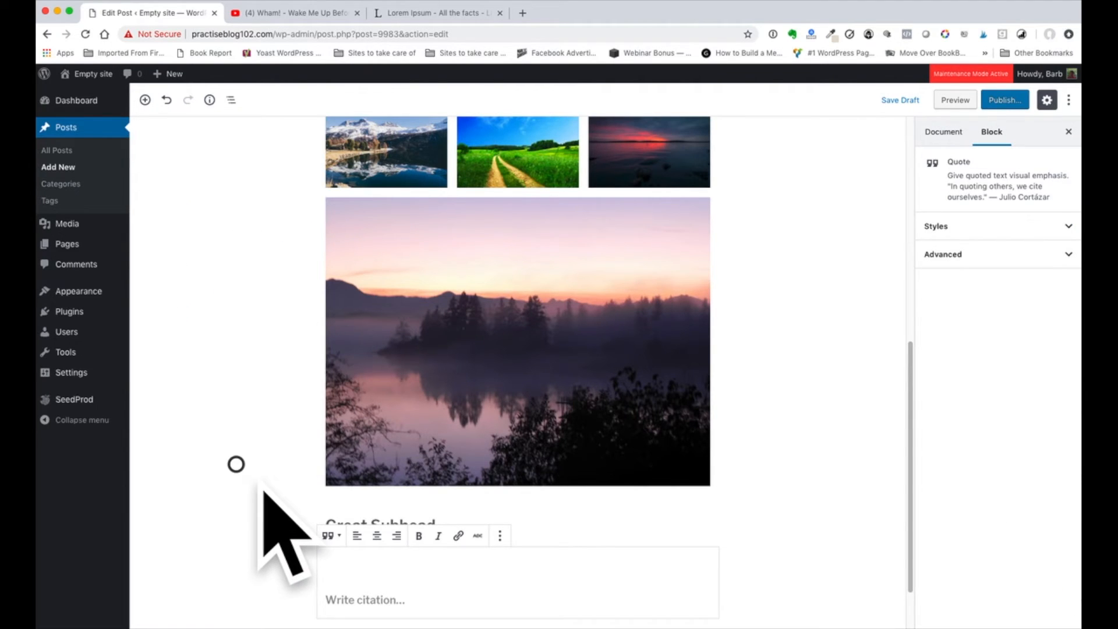
{"action": "scroll", "coordinate": [235, 462], "scroll_direction": "down", "scroll_amount": 2}
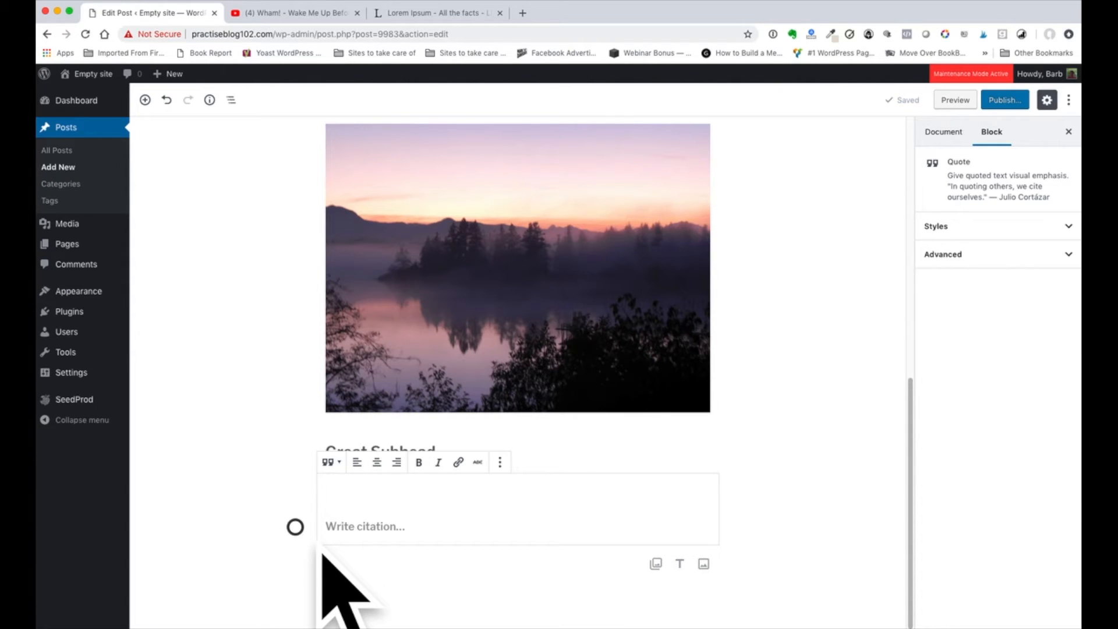
{"action": "type", "text": "Great Quote"}
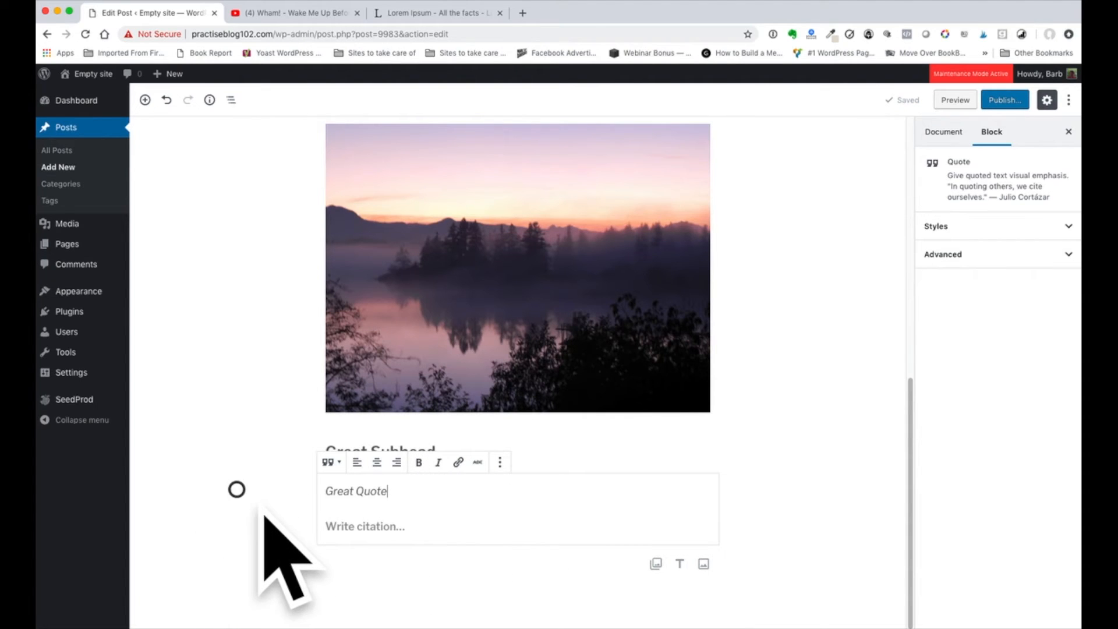
{"action": "left_click", "coordinate": [236, 490]}
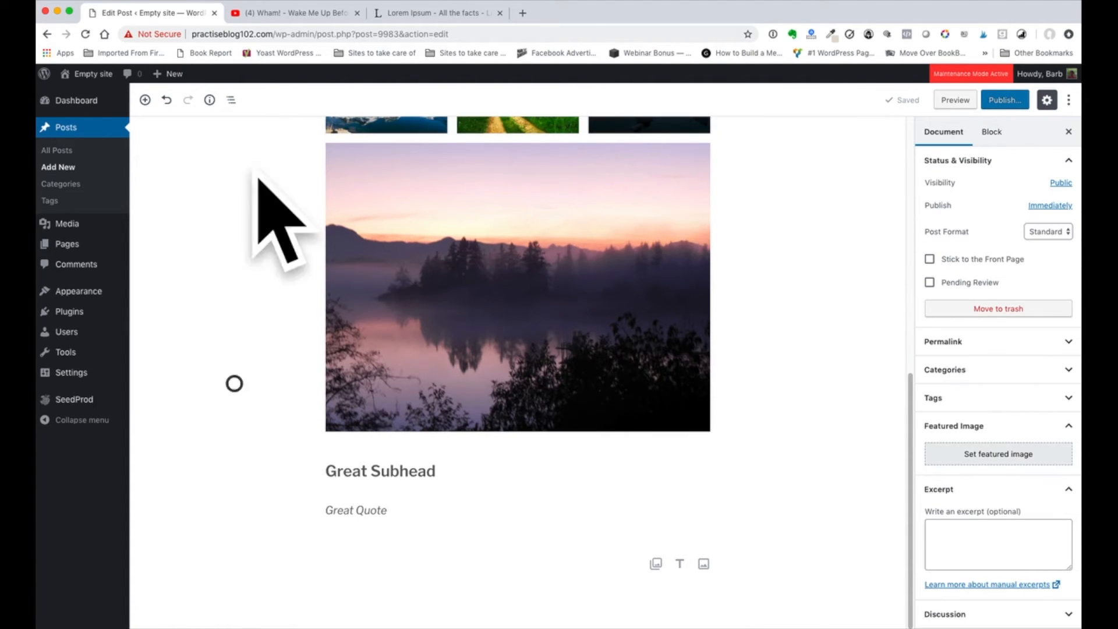
Add a Pullquote block below the quote with the text "Quote", leaving the citation empty.
{"action": "left_click", "coordinate": [145, 100]}
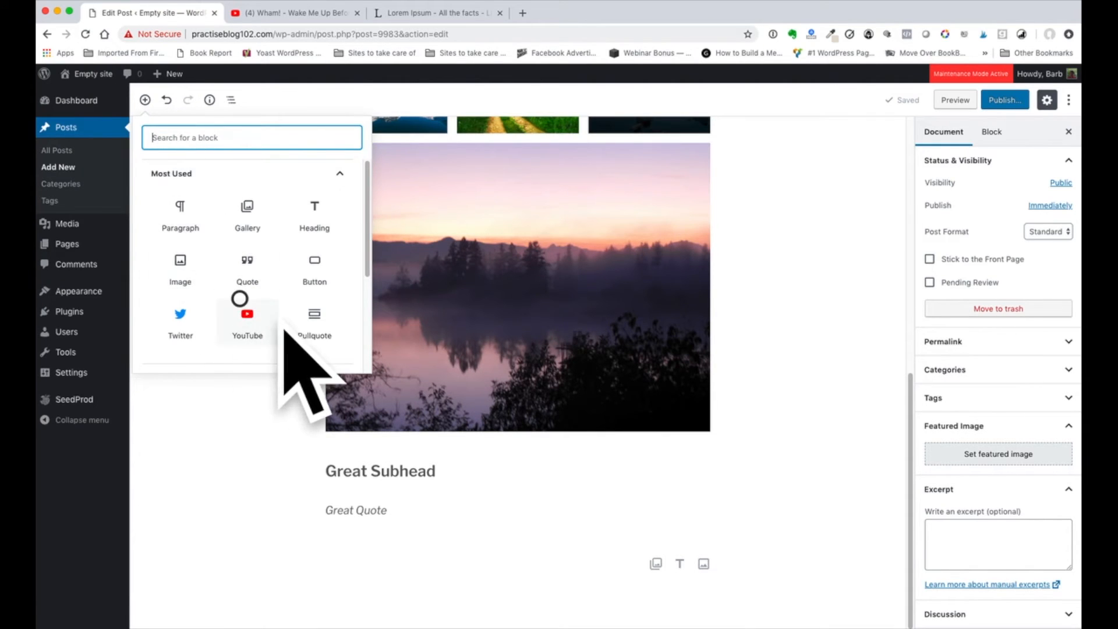
{"action": "left_click", "coordinate": [315, 315]}
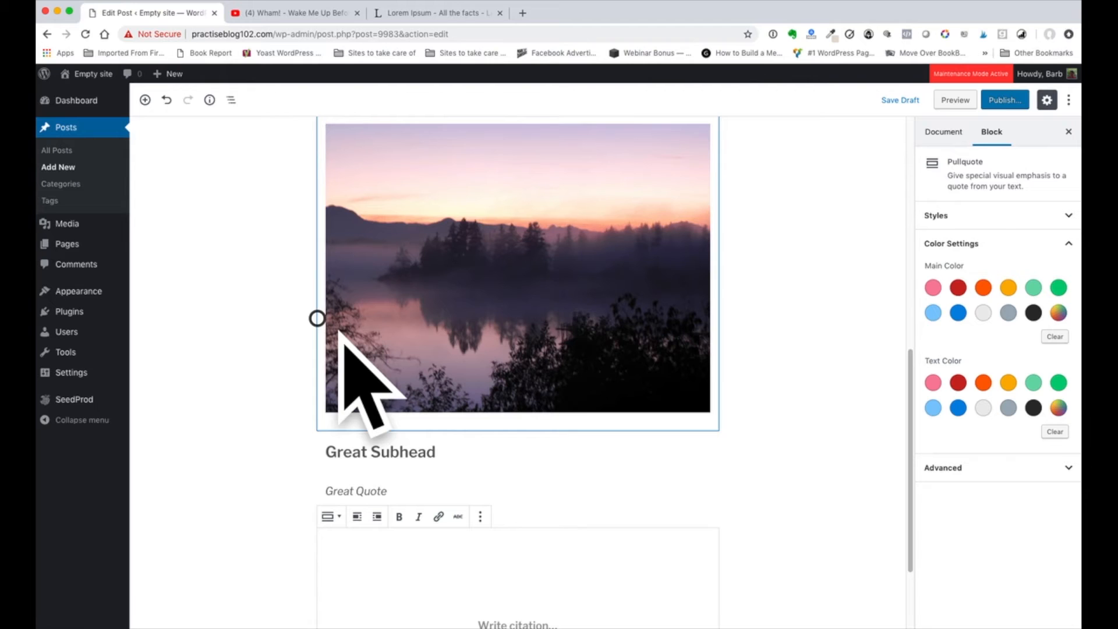
{"action": "scroll", "coordinate": [299, 338], "scroll_direction": "down", "scroll_amount": 1}
{"action": "type", "text": "Quote"}
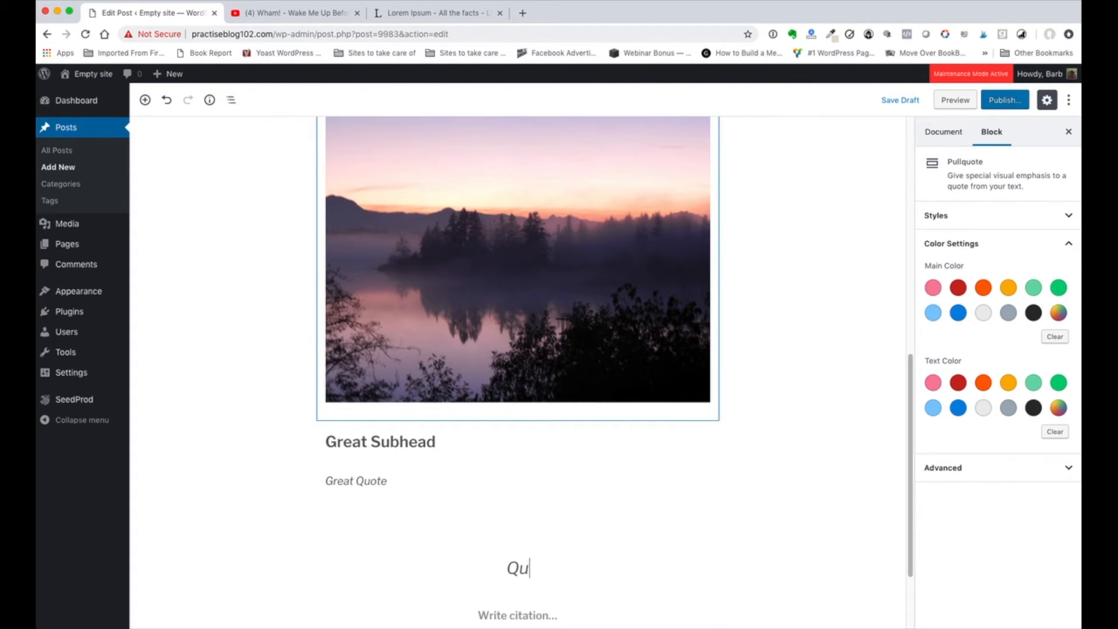
{"action": "left_click", "coordinate": [817, 500]}
{"action": "scroll", "coordinate": [818, 498], "scroll_direction": "down", "scroll_amount": 1}
{"action": "scroll", "coordinate": [817, 499], "scroll_direction": "down", "scroll_amount": 3}
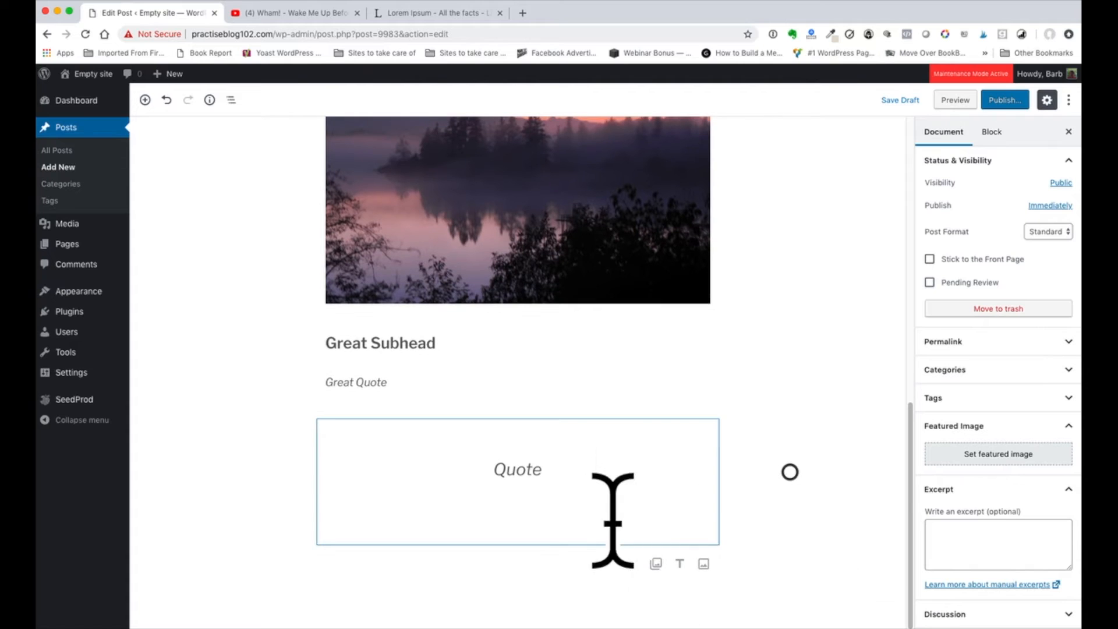
{"action": "left_click", "coordinate": [565, 519]}
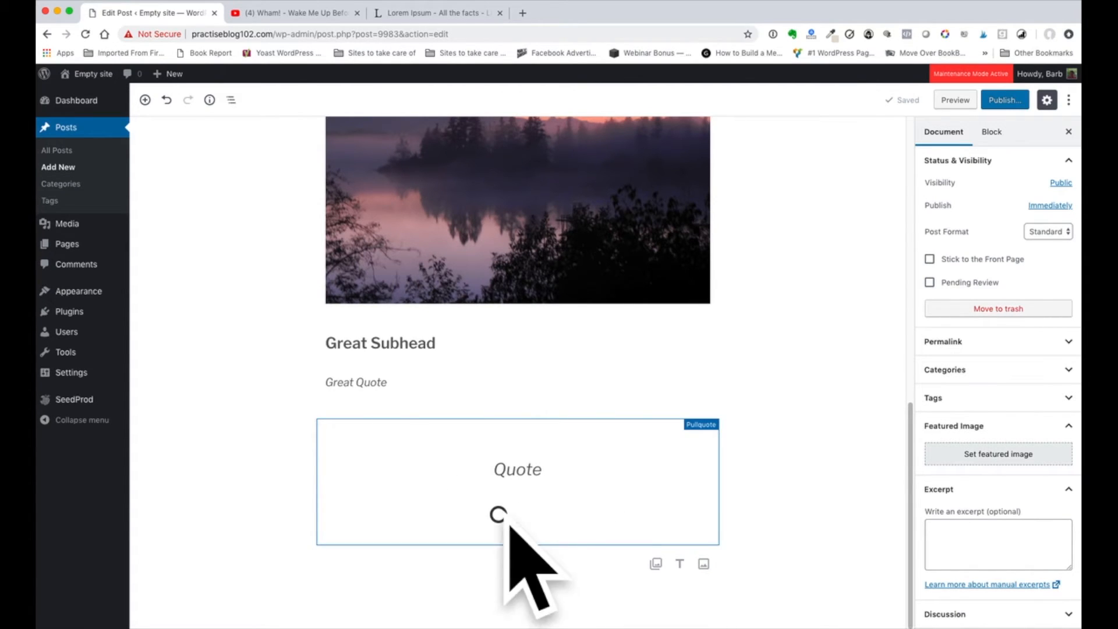
Add a Paragraph block below the pullquote and paste the copied Lorem ipsum text into it.
{"action": "left_click", "coordinate": [142, 99]}
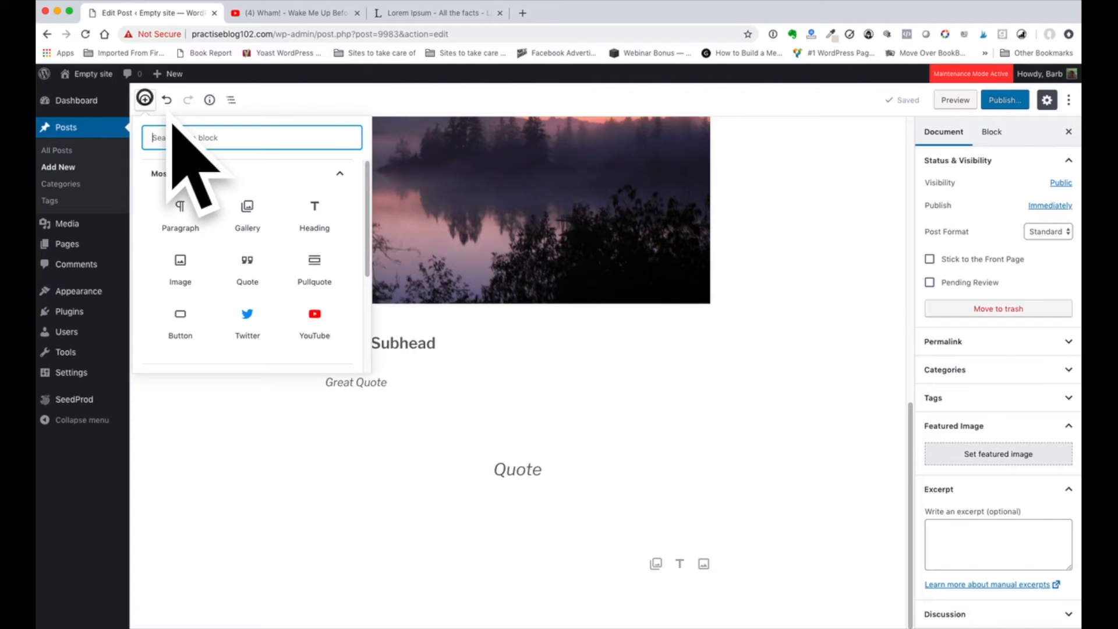
{"action": "left_click", "coordinate": [180, 211]}
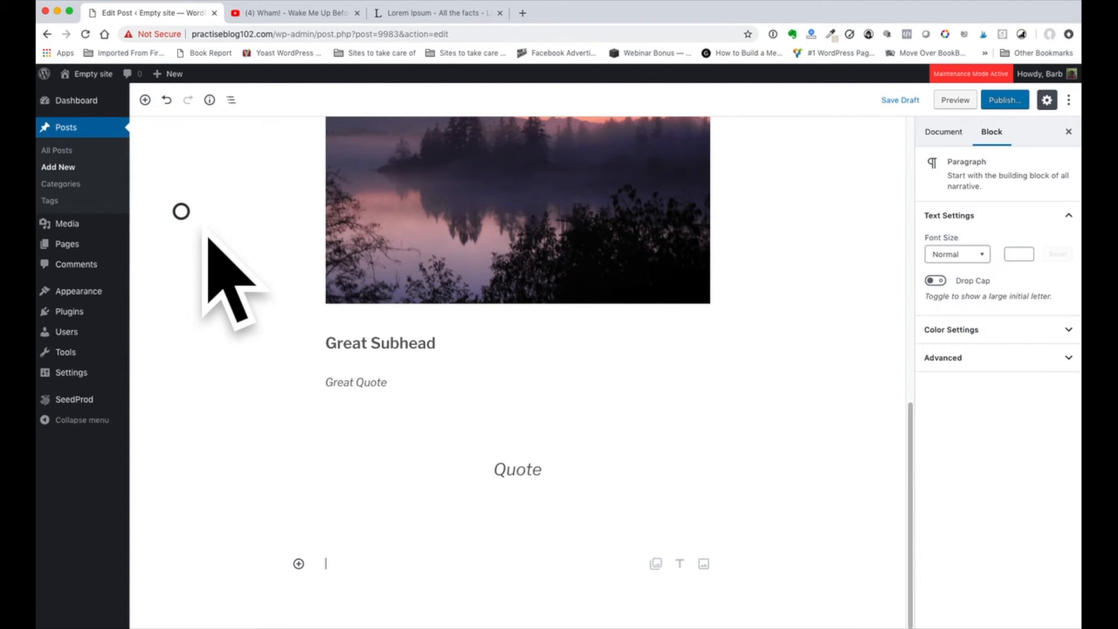
{"action": "key", "text": "super+v"}
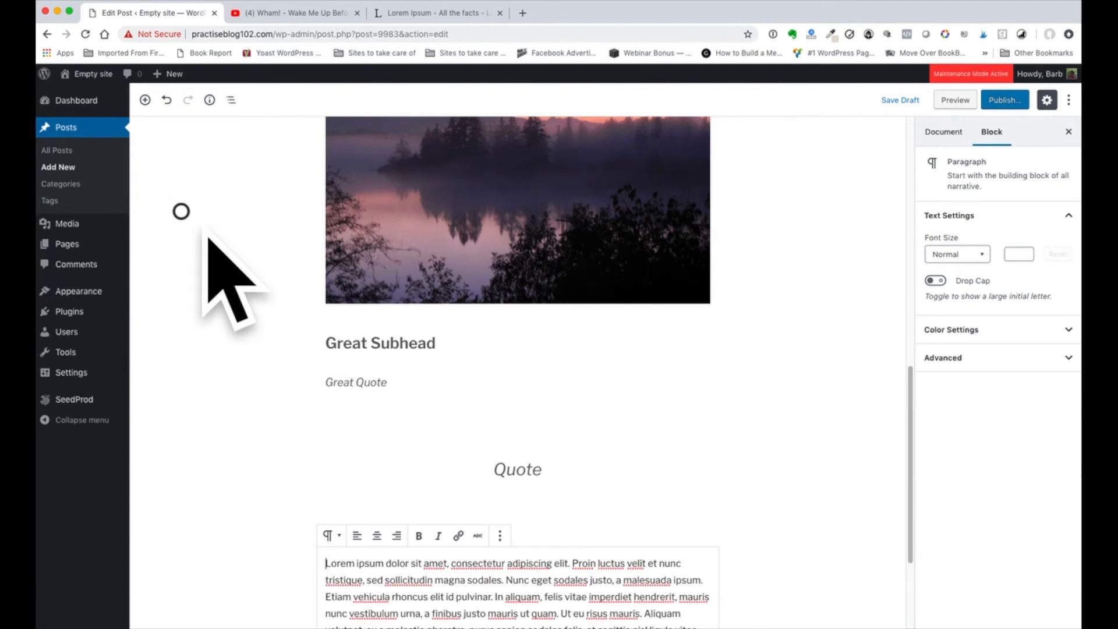
{"action": "left_click", "coordinate": [820, 441]}
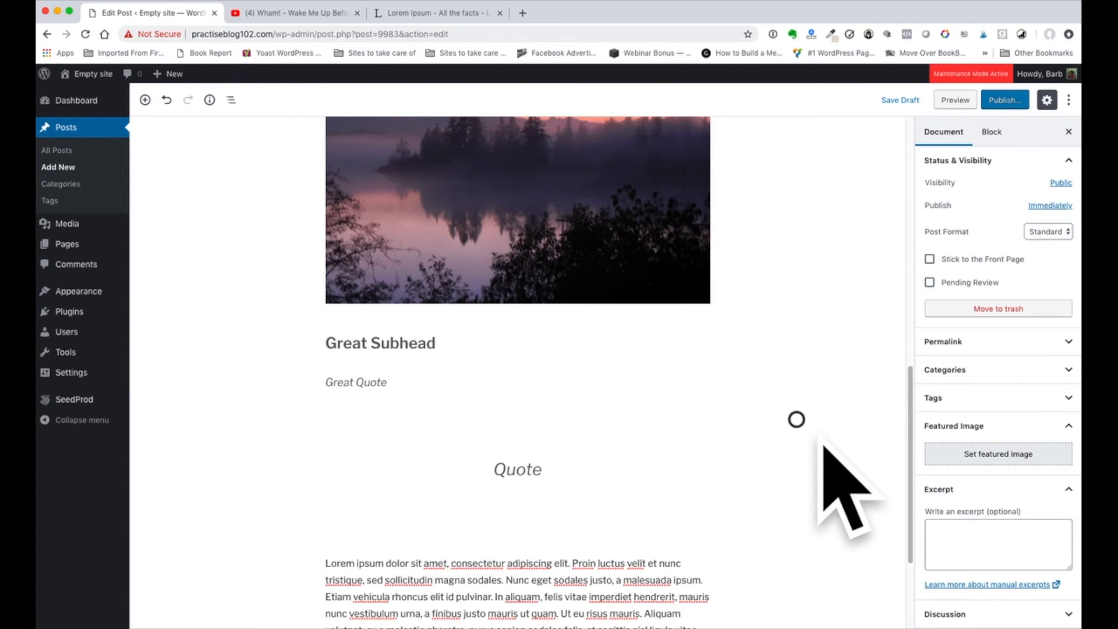
Save the draft and preview the post, checking its layout from the title down to the final paragraph.
{"action": "scroll", "coordinate": [821, 441], "scroll_direction": "down", "scroll_amount": 3}
{"action": "scroll", "coordinate": [820, 441], "scroll_direction": "up", "scroll_amount": 3}
{"action": "scroll", "coordinate": [823, 444], "scroll_direction": "up", "scroll_amount": 3}
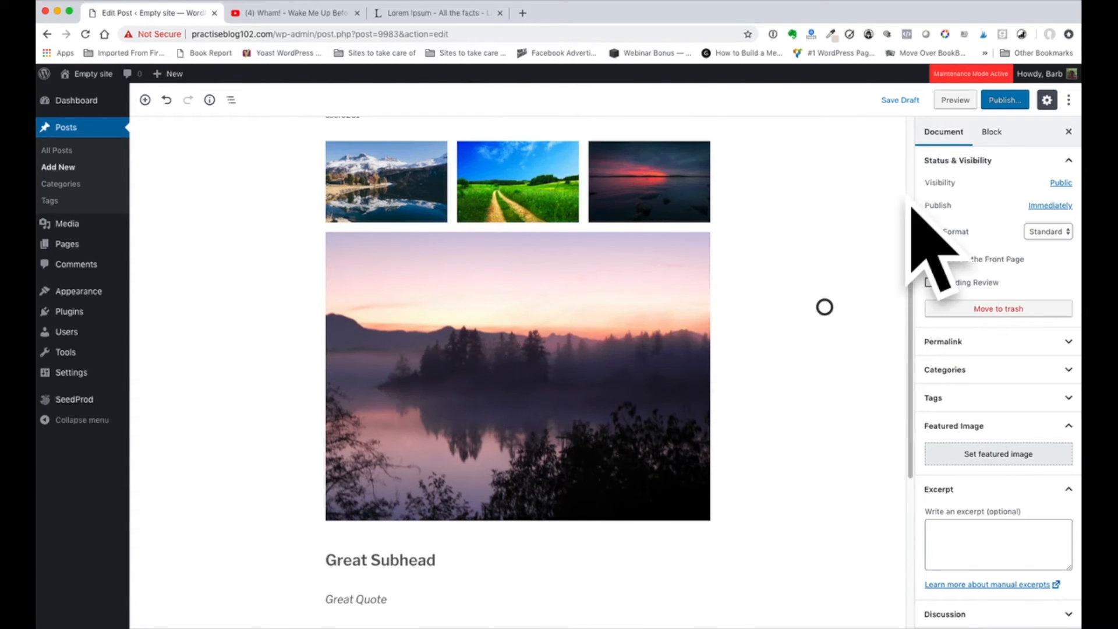
{"action": "left_click", "coordinate": [896, 101]}
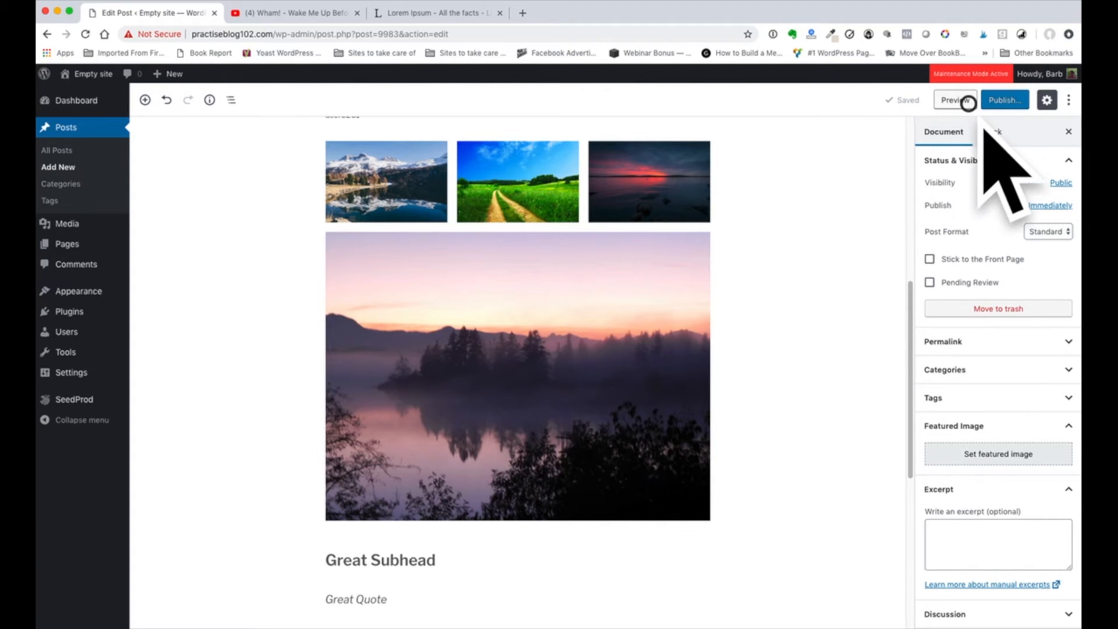
{"action": "left_click", "coordinate": [954, 100]}
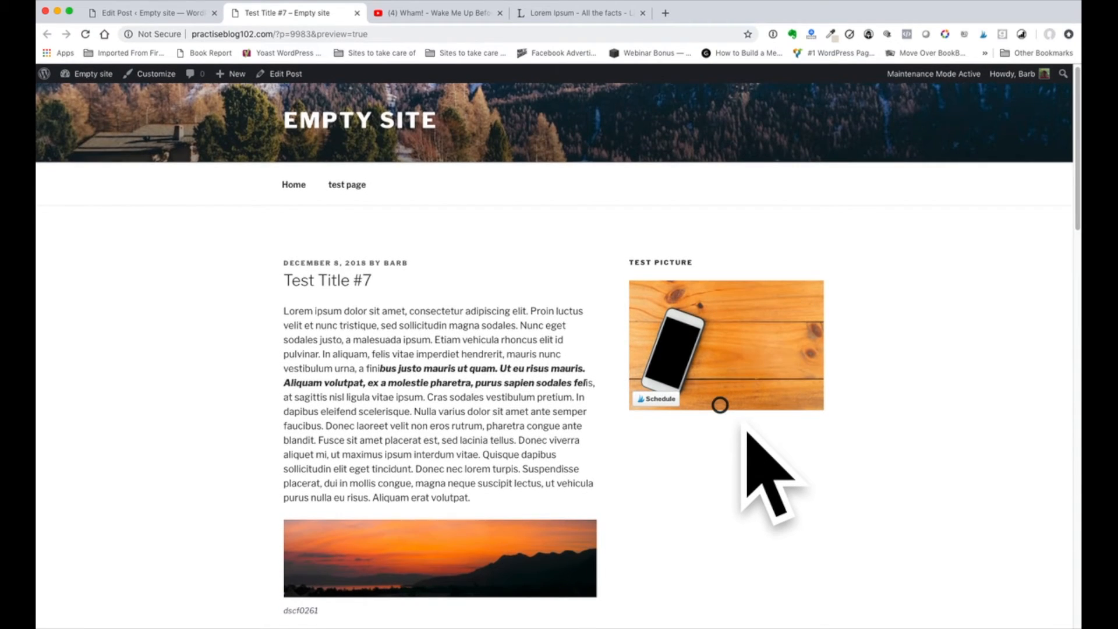
{"action": "scroll", "coordinate": [745, 429], "scroll_direction": "down", "scroll_amount": 1}
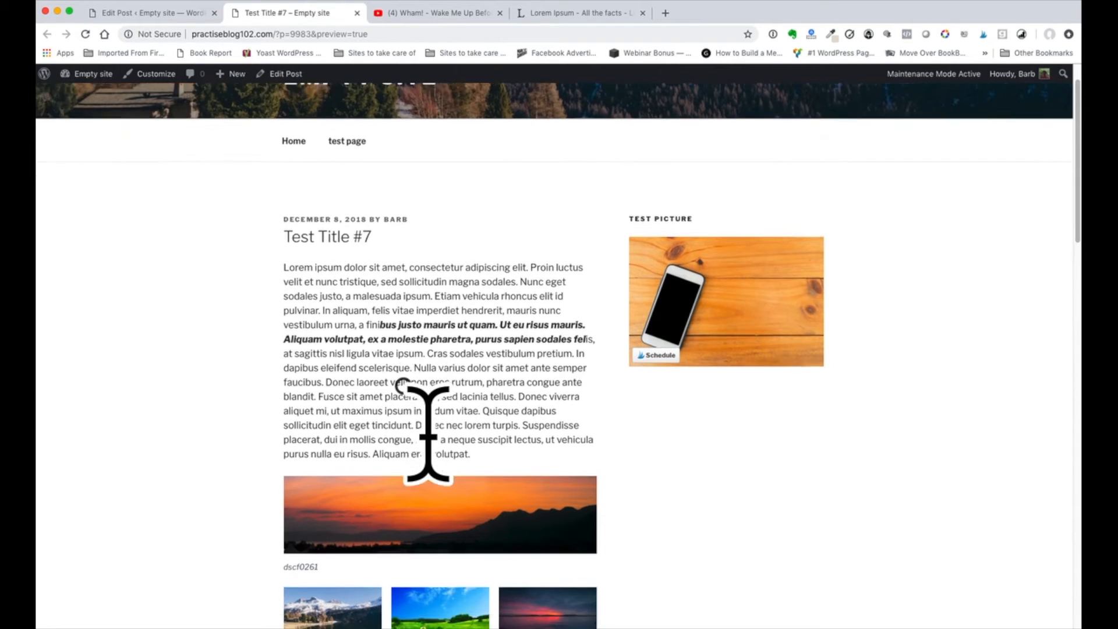
{"action": "scroll", "coordinate": [437, 422], "scroll_direction": "down", "scroll_amount": 5}
{"action": "scroll", "coordinate": [468, 398], "scroll_direction": "down", "scroll_amount": 6}
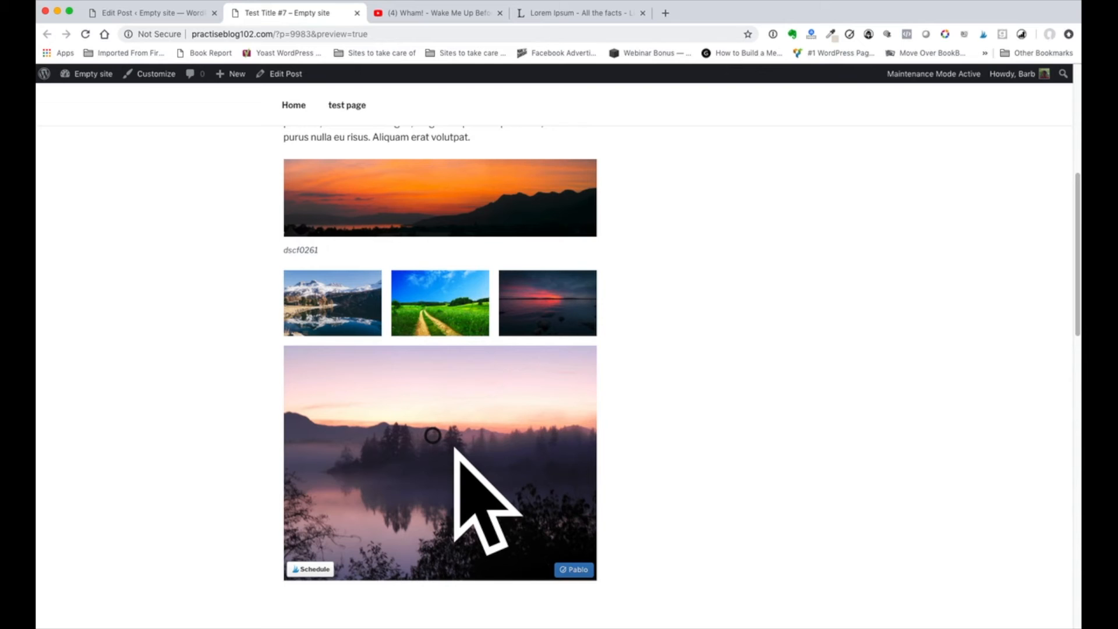
{"action": "scroll", "coordinate": [694, 445], "scroll_direction": "down", "scroll_amount": 1}
{"action": "scroll", "coordinate": [694, 445], "scroll_direction": "down", "scroll_amount": 10}
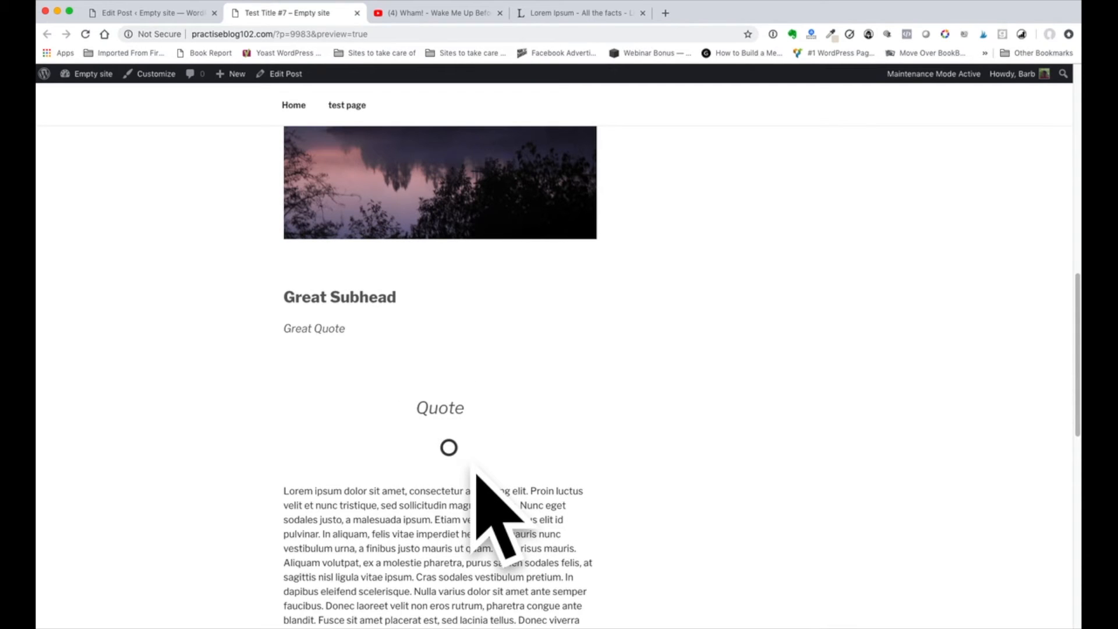
{"action": "scroll", "coordinate": [449, 447], "scroll_direction": "down", "scroll_amount": 3}
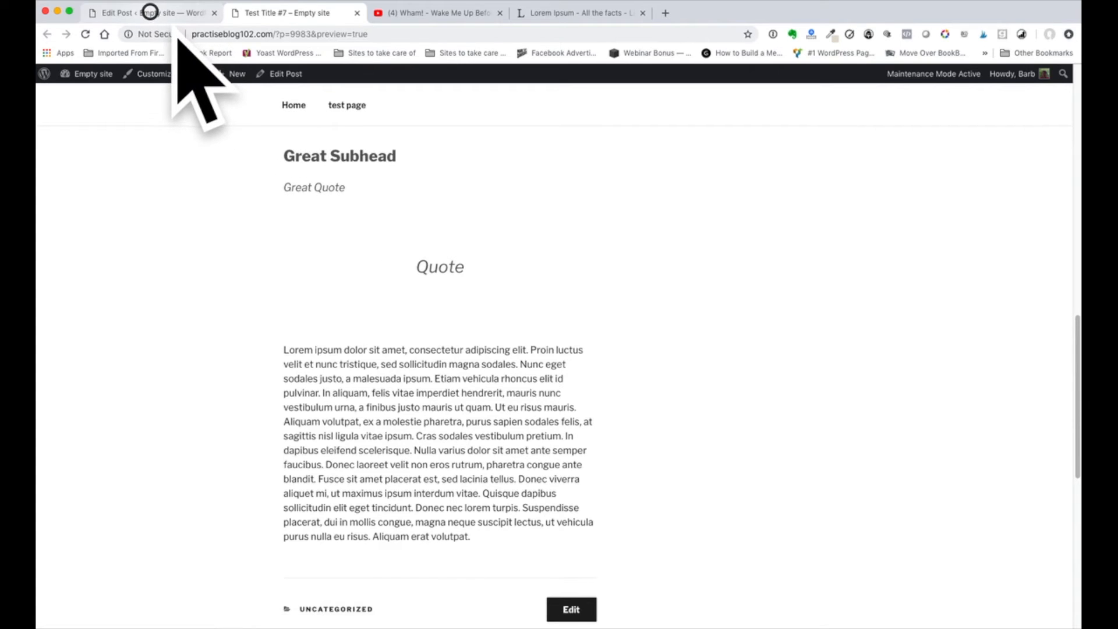
Return to the post editor and review the block types offered under Most Used, Common Blocks and Formatting.
{"action": "left_click", "coordinate": [150, 13]}
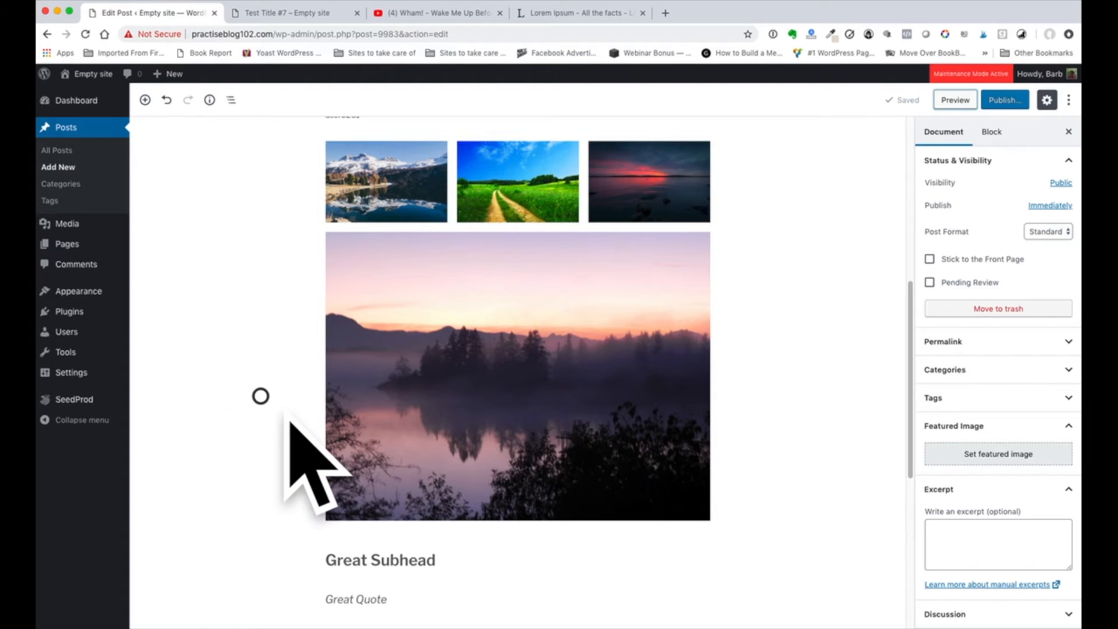
{"action": "scroll", "coordinate": [260, 394], "scroll_direction": "down", "scroll_amount": 5}
{"action": "left_click", "coordinate": [430, 514]}
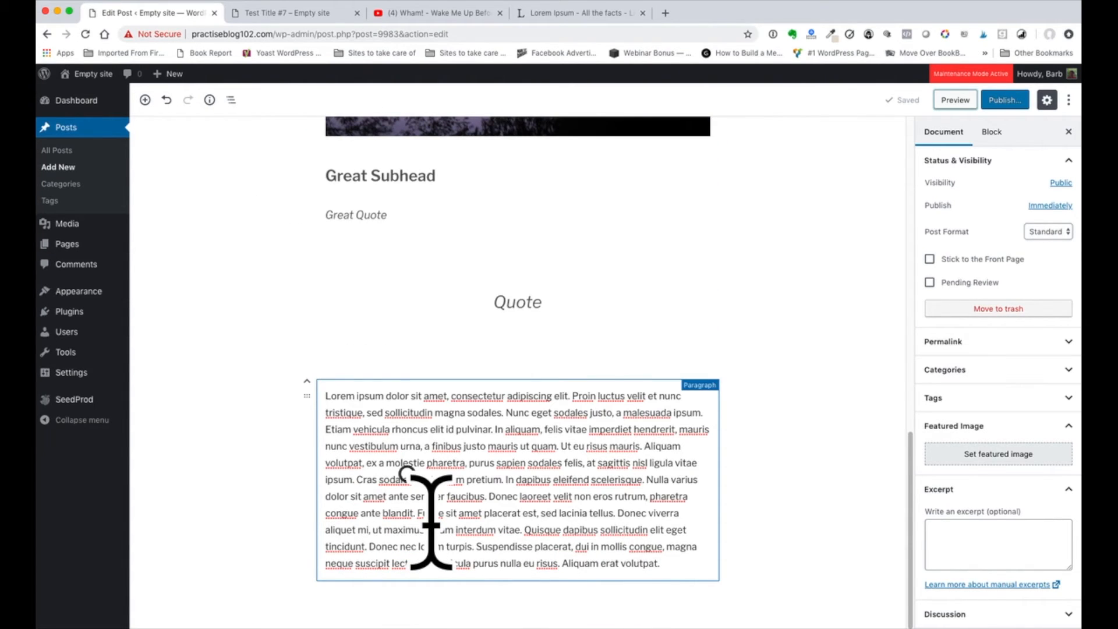
{"action": "left_click", "coordinate": [144, 100]}
{"action": "scroll", "coordinate": [190, 267], "scroll_direction": "down", "scroll_amount": 2}
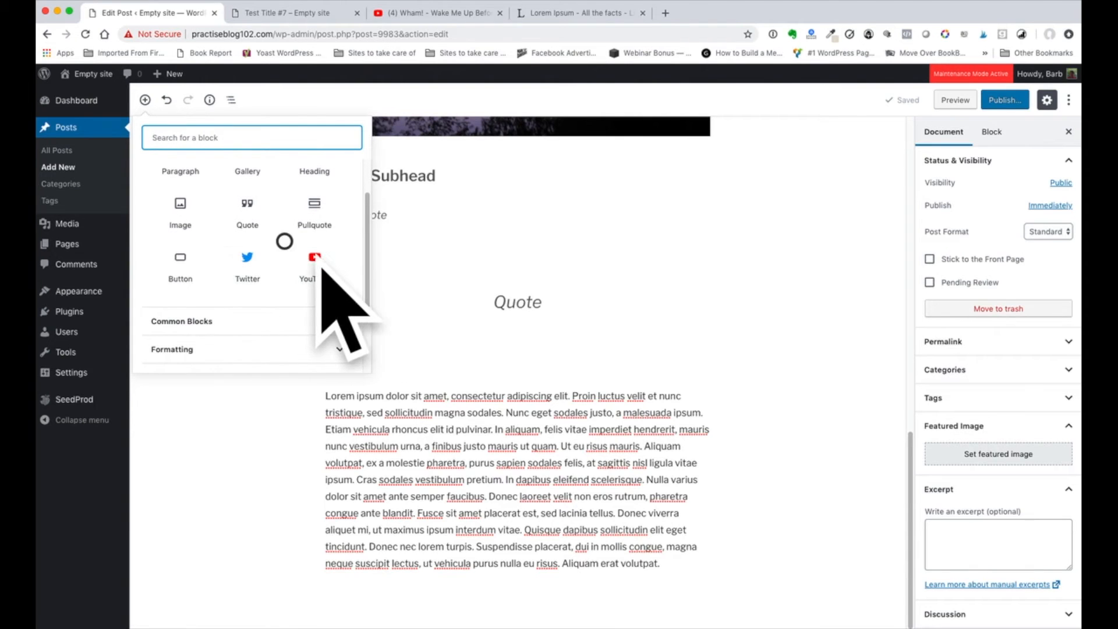
{"action": "scroll", "coordinate": [249, 292], "scroll_direction": "down", "scroll_amount": 3}
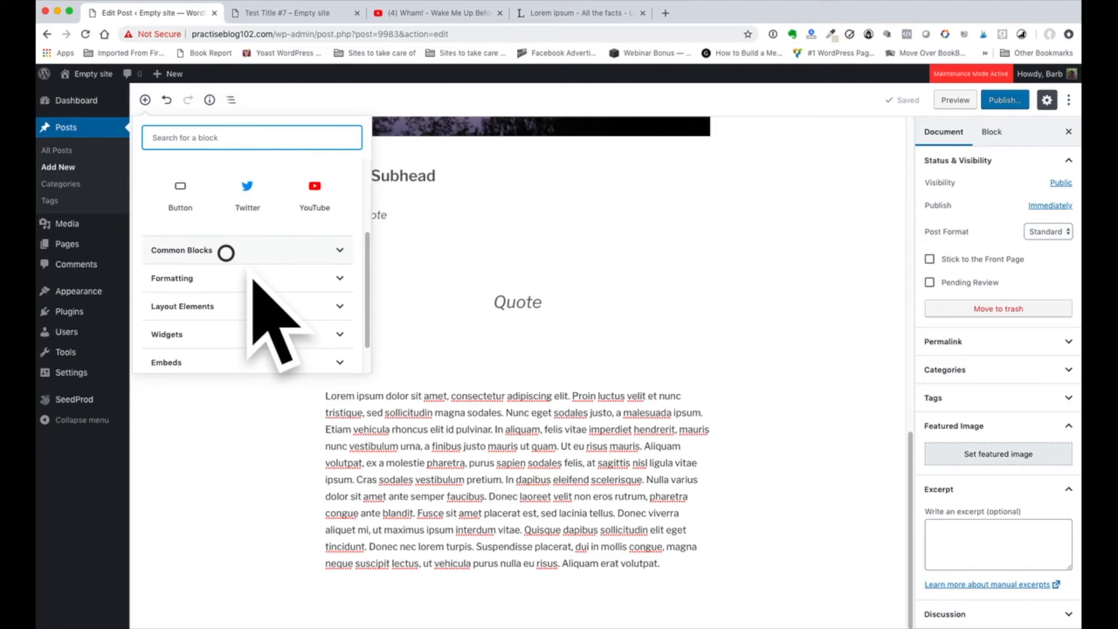
{"action": "left_click", "coordinate": [226, 251]}
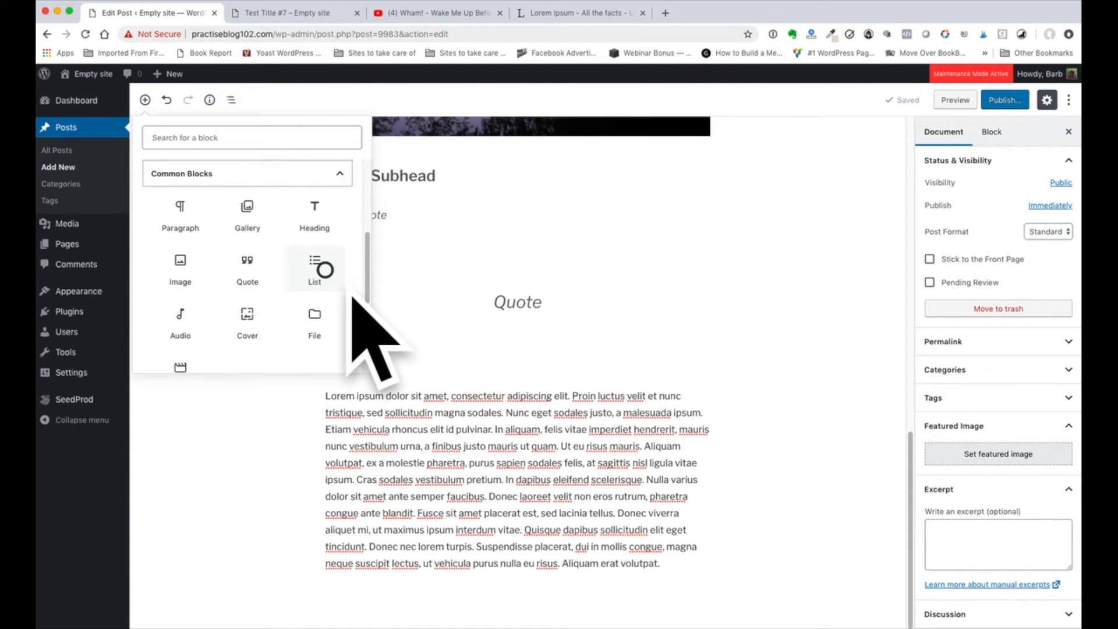
{"action": "scroll", "coordinate": [320, 268], "scroll_direction": "down", "scroll_amount": 5}
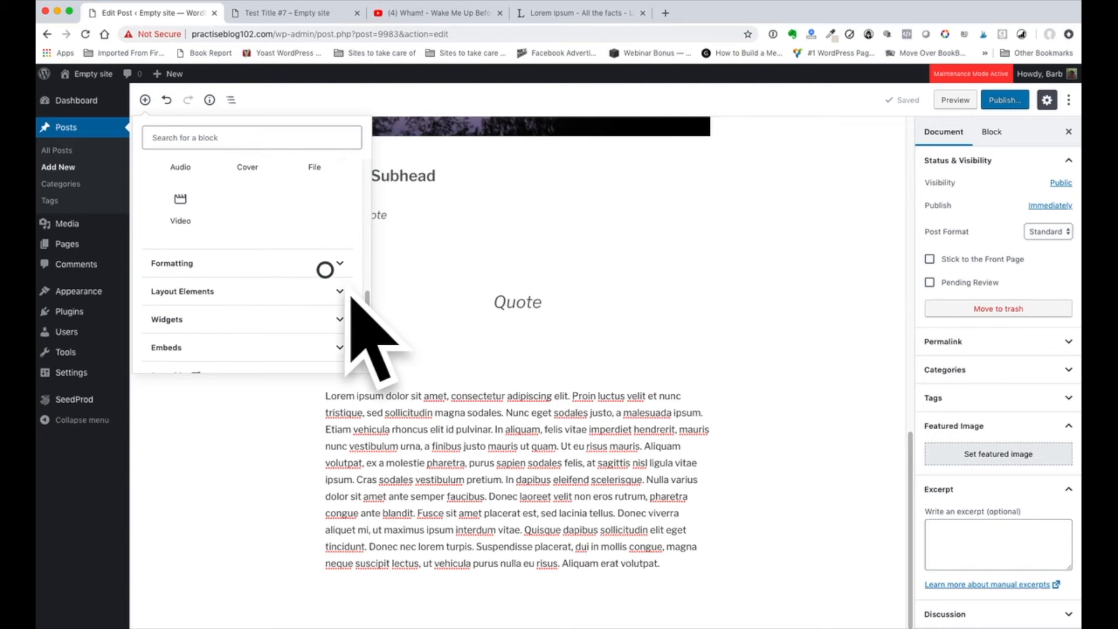
{"action": "left_click", "coordinate": [292, 263]}
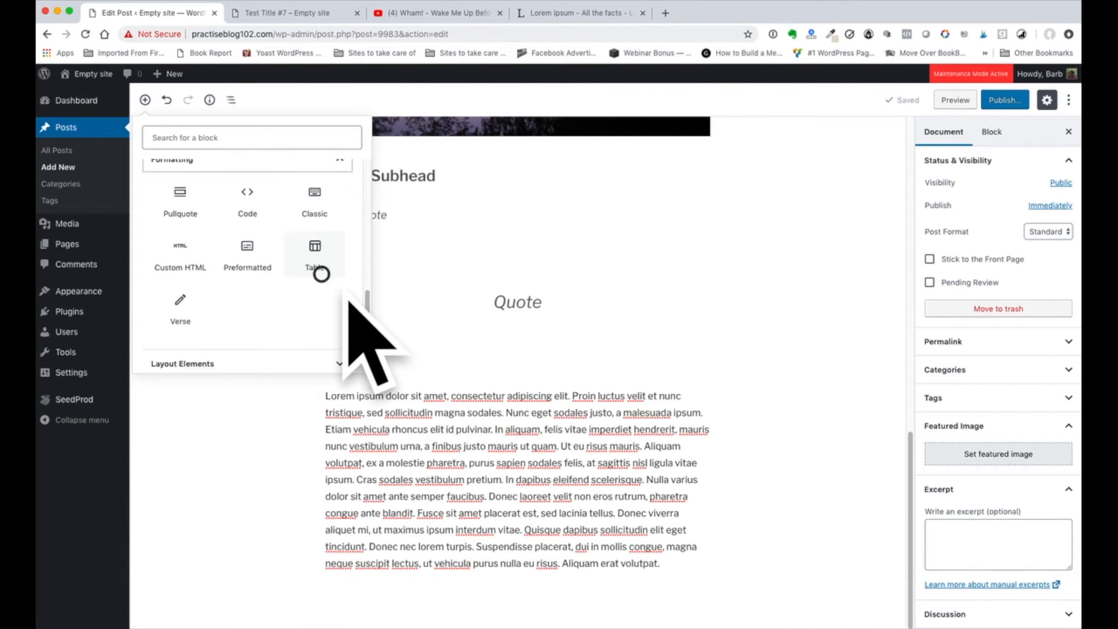
{"action": "scroll", "coordinate": [350, 298], "scroll_direction": "down", "scroll_amount": 3}
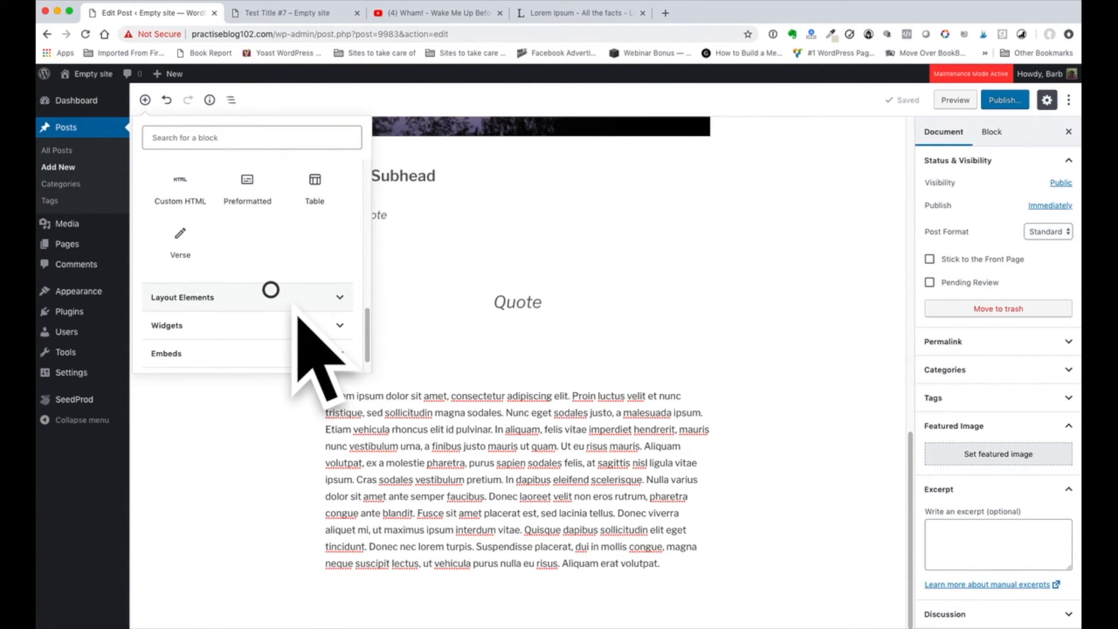
Review the block types offered under Layout Elements, Widgets and Embeds.
{"action": "left_click", "coordinate": [271, 289]}
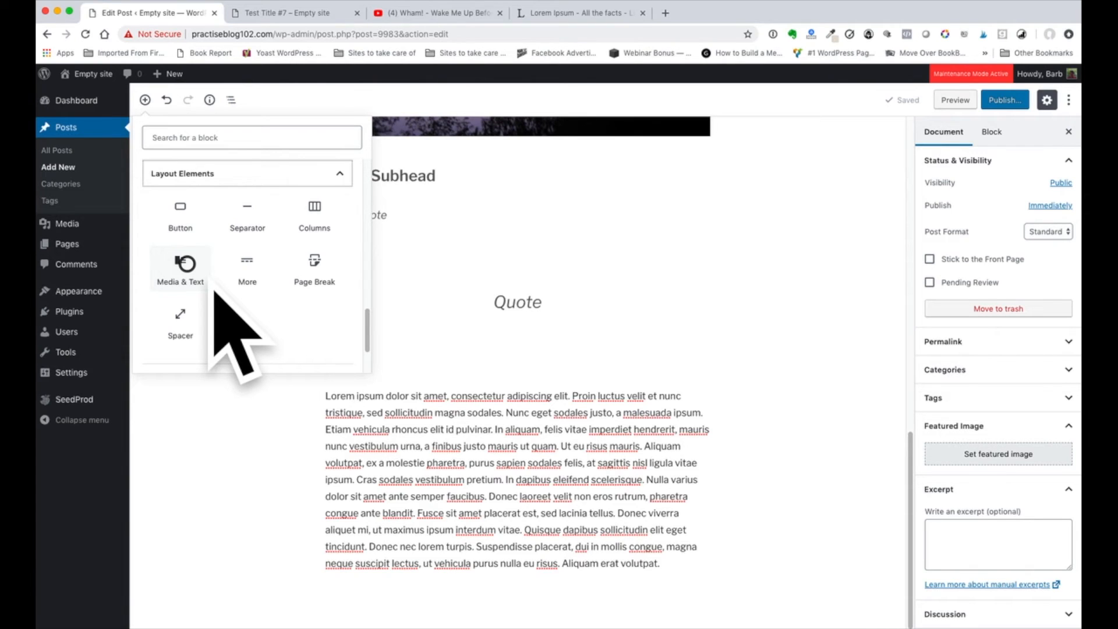
{"action": "scroll", "coordinate": [185, 263], "scroll_direction": "down", "scroll_amount": 3}
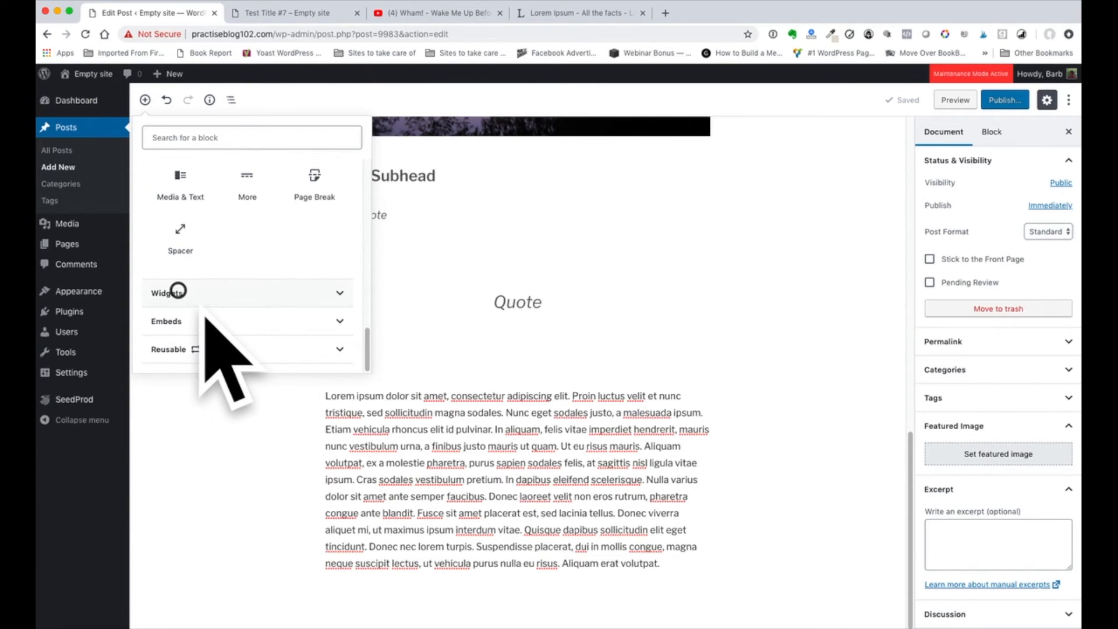
{"action": "left_click", "coordinate": [178, 291]}
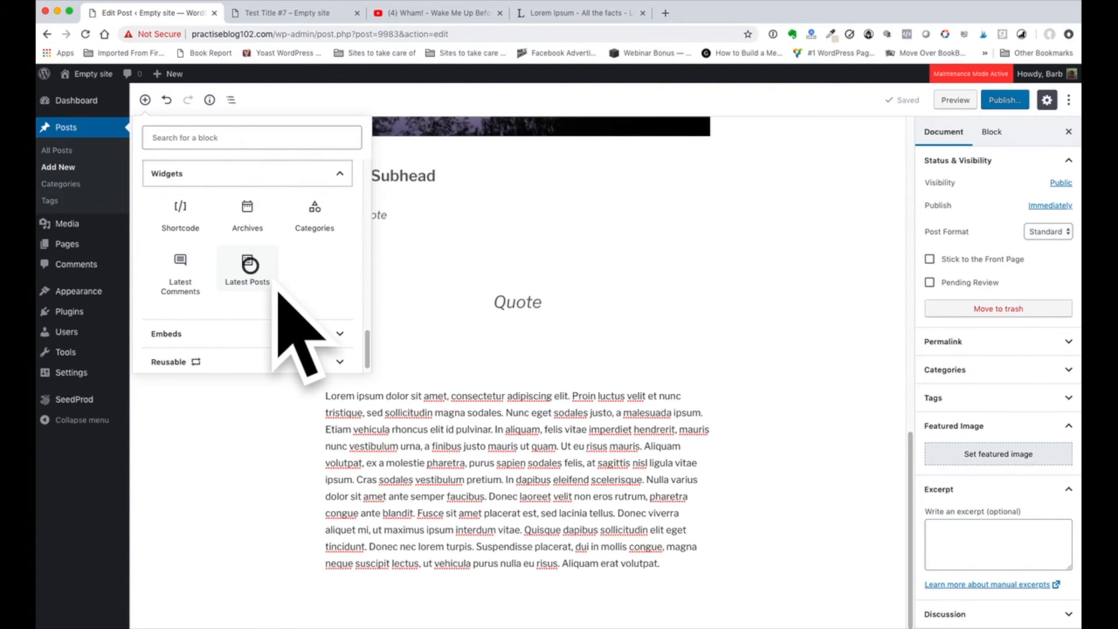
{"action": "left_click", "coordinate": [226, 333]}
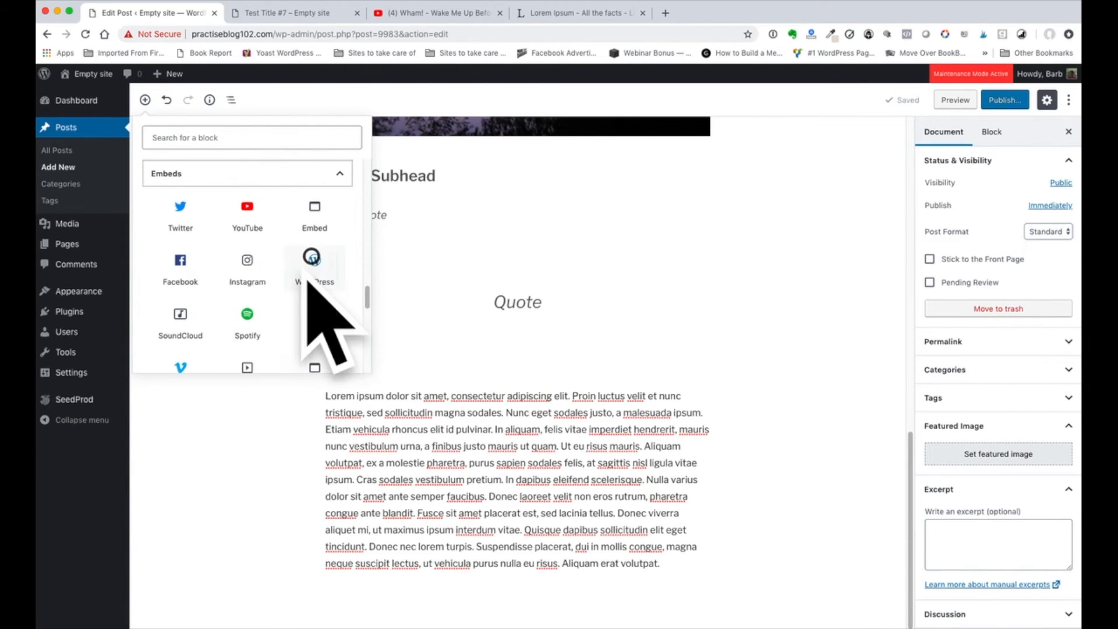
{"action": "scroll", "coordinate": [279, 341], "scroll_direction": "down", "scroll_amount": 8}
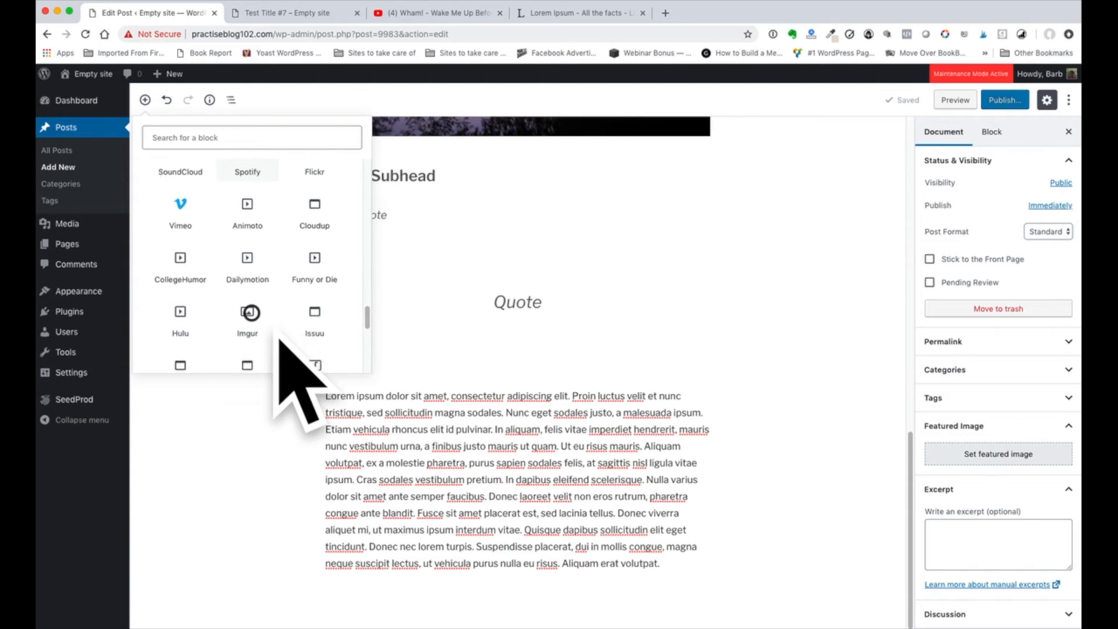
{"action": "scroll", "coordinate": [278, 340], "scroll_direction": "down", "scroll_amount": 1}
{"action": "scroll", "coordinate": [278, 340], "scroll_direction": "down", "scroll_amount": 8}
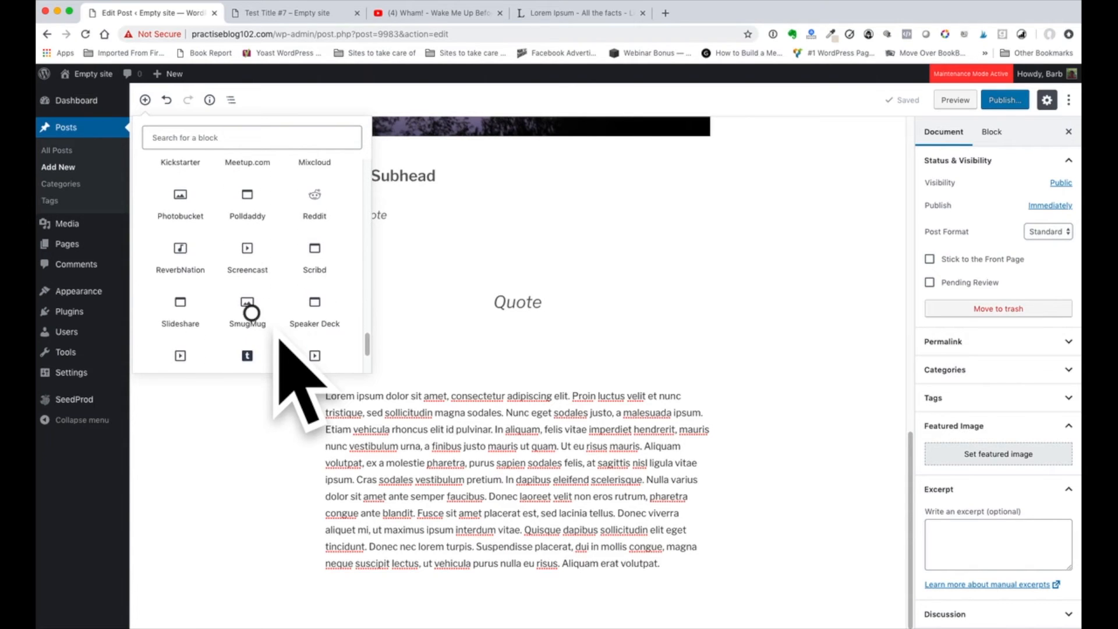
{"action": "scroll", "coordinate": [278, 340], "scroll_direction": "up", "scroll_amount": 15}
{"action": "scroll", "coordinate": [279, 340], "scroll_direction": "up", "scroll_amount": 15}
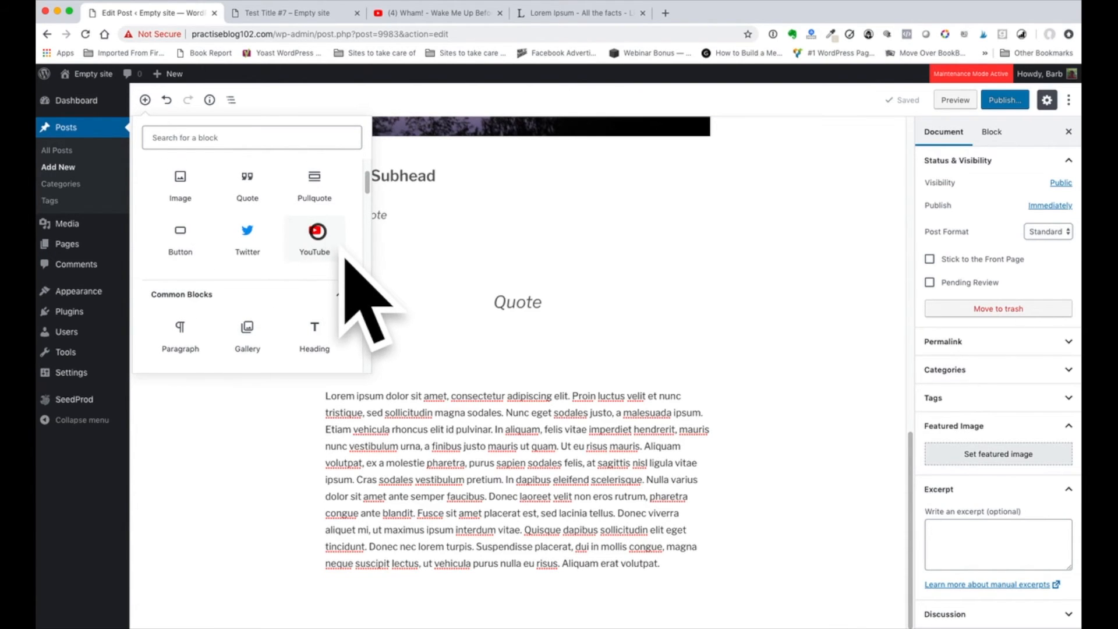
Add a YouTube block below the last paragraph and embed the copied URL of Wham!'s "Wake Me Up Before You Go-Go" video.
{"action": "left_click", "coordinate": [315, 232]}
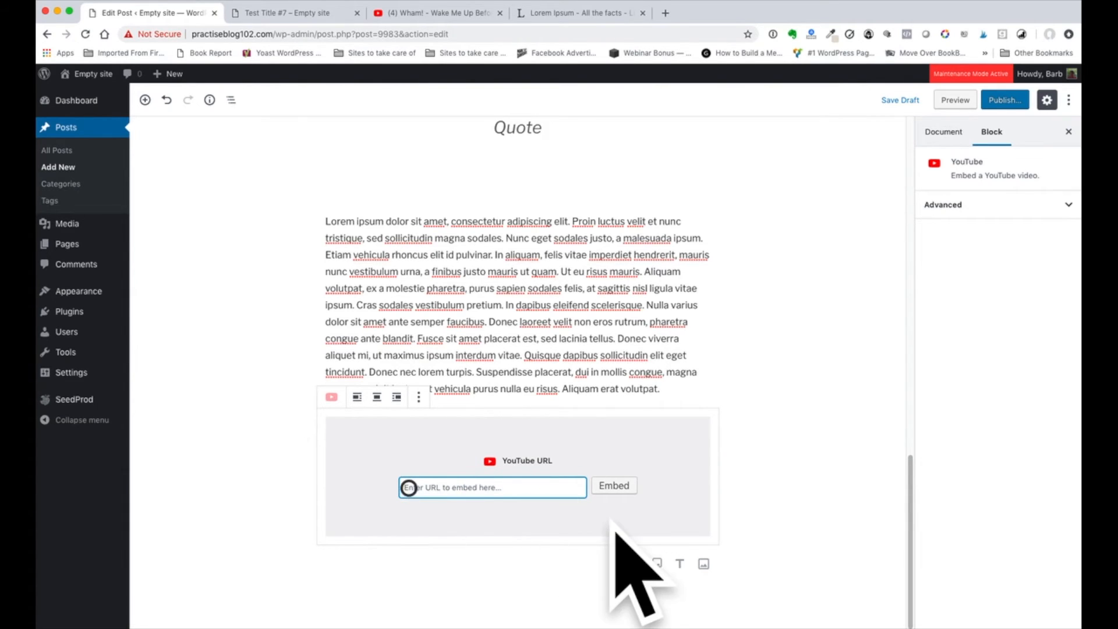
{"action": "left_click", "coordinate": [418, 12]}
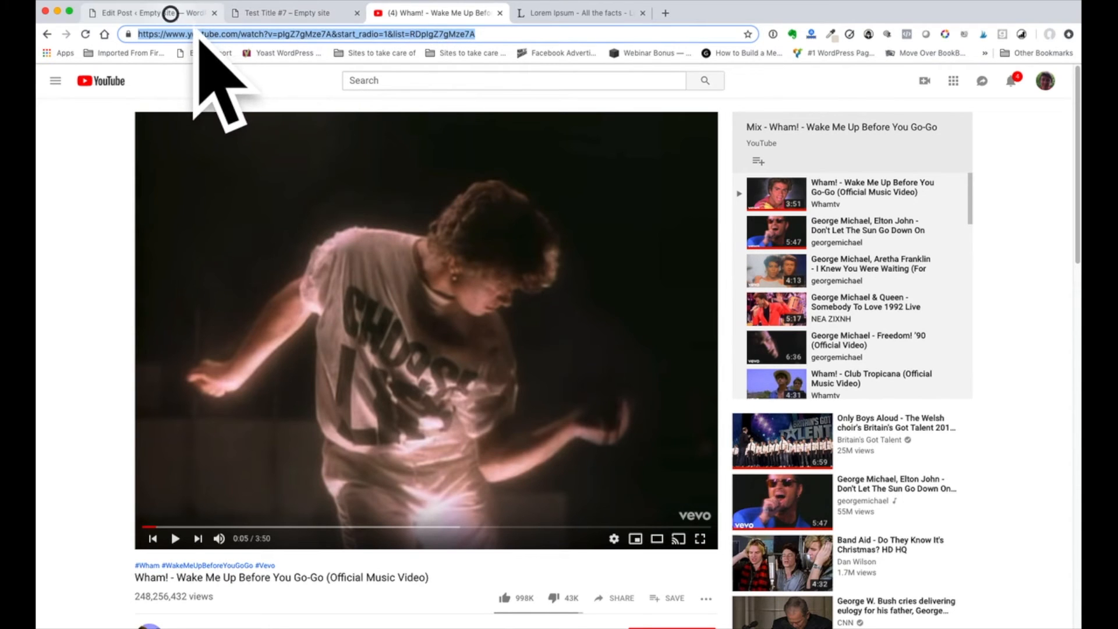
{"action": "left_click", "coordinate": [173, 12]}
{"action": "left_click", "coordinate": [303, 388]}
{"action": "type", "text": "https://www.youtube.com/watch?v=pIgZ7gMze7A"}
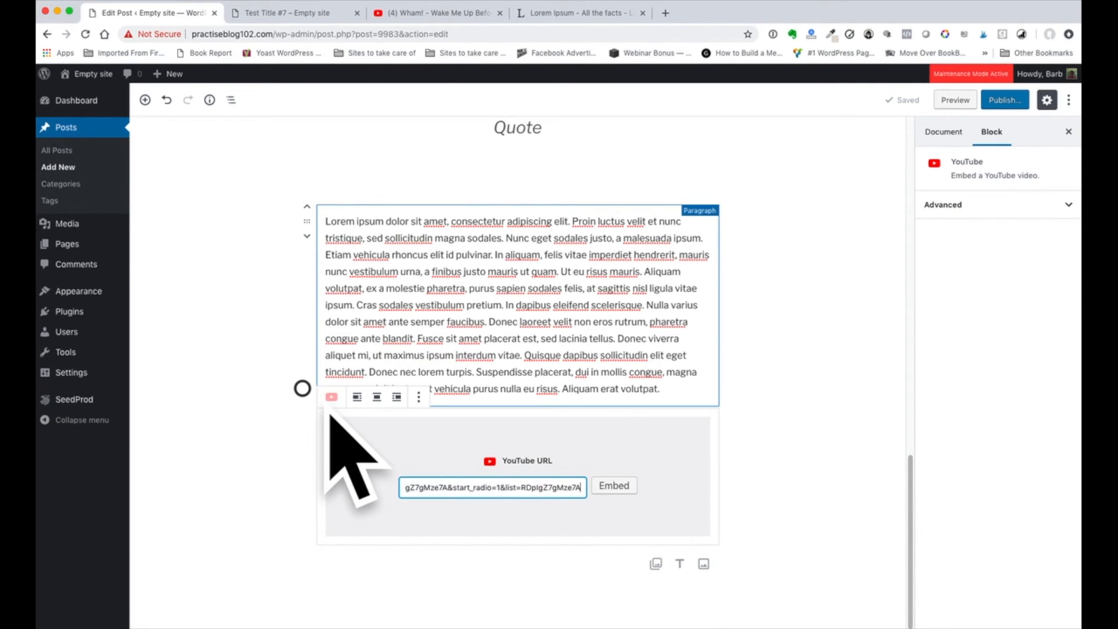
{"action": "left_click", "coordinate": [613, 485]}
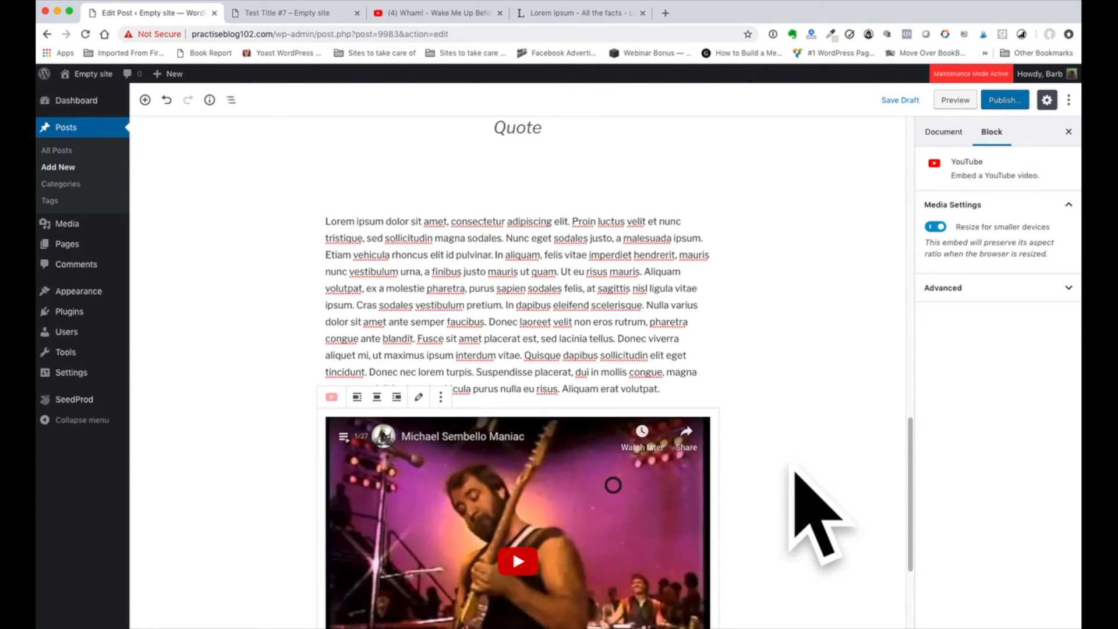
{"action": "scroll", "coordinate": [819, 463], "scroll_direction": "down", "scroll_amount": 3}
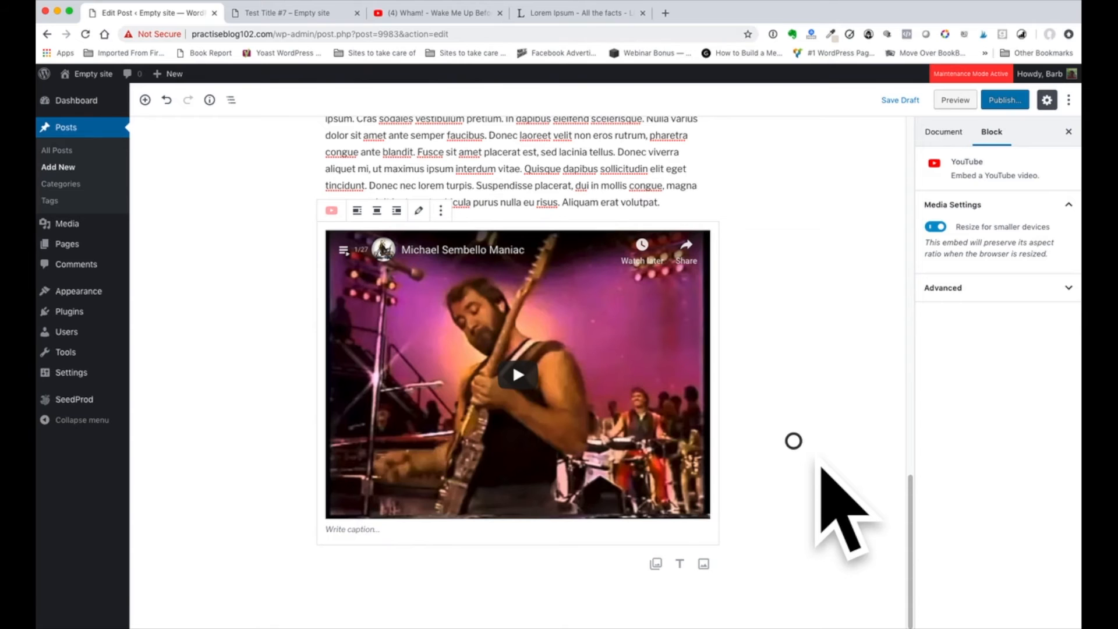
{"action": "left_click", "coordinate": [791, 472]}
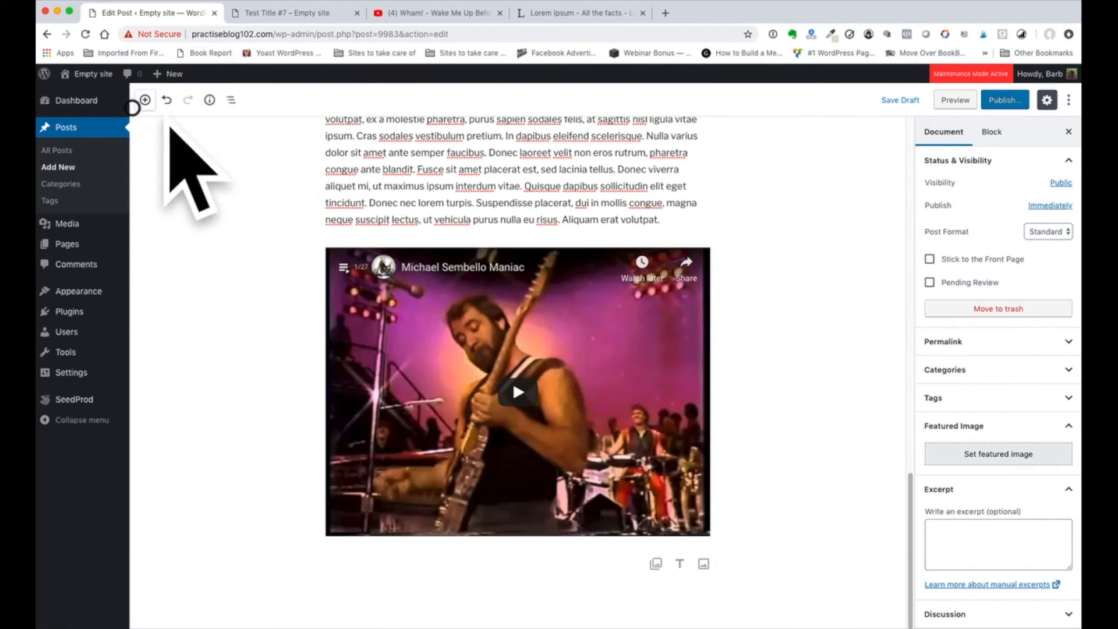
Add a Twitter block below the YouTube video, embed the blogger's twitter.com profile URL, and look through the embedded tweets.
{"action": "left_click", "coordinate": [145, 99]}
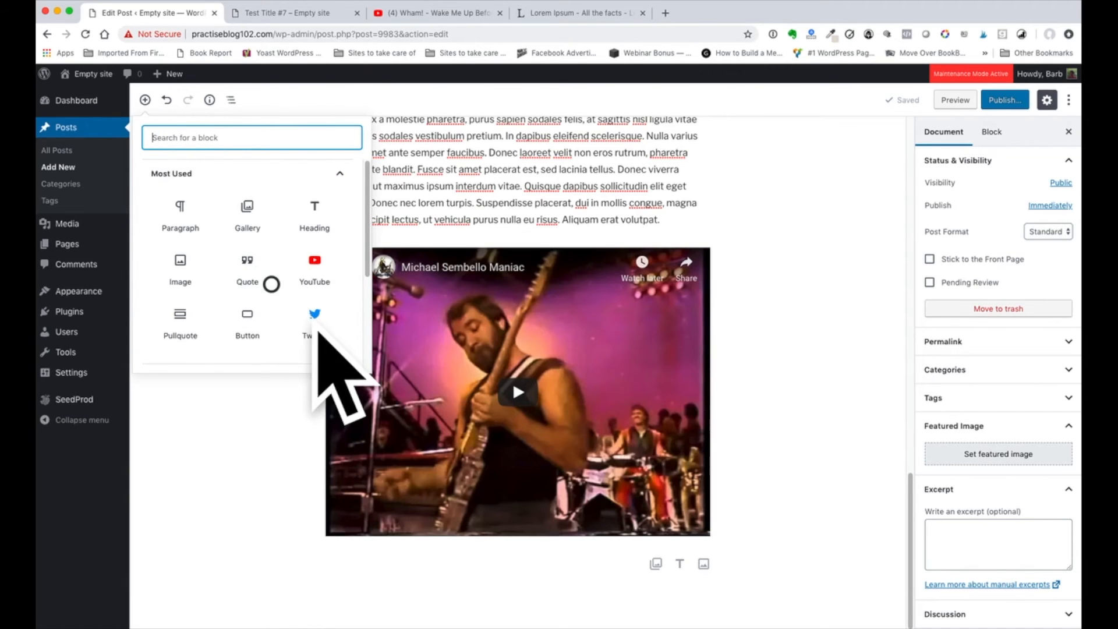
{"action": "left_click", "coordinate": [332, 335]}
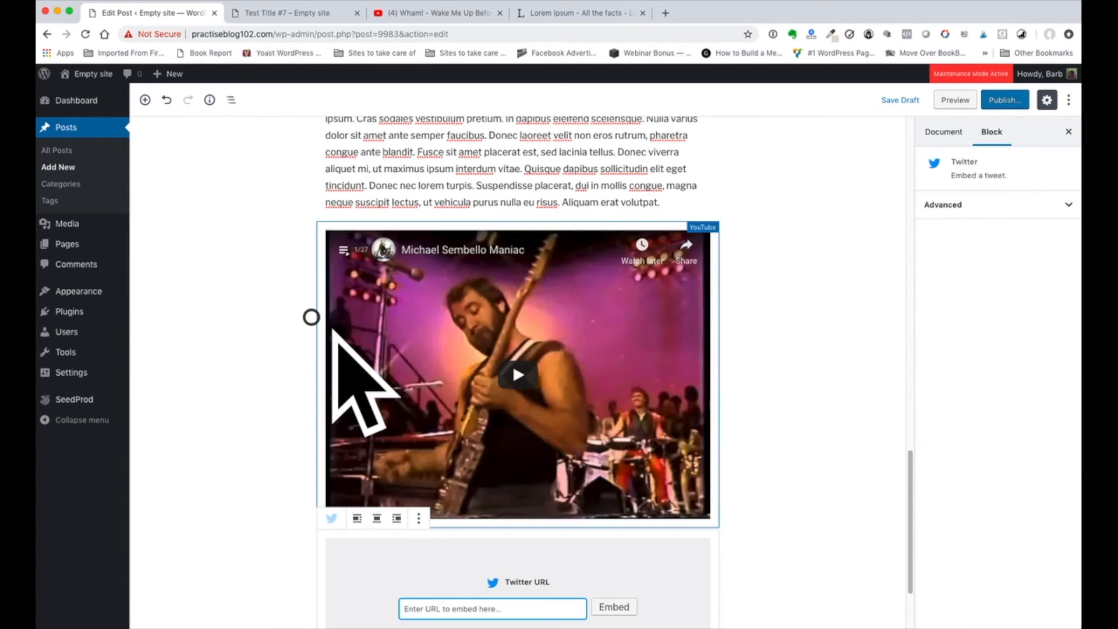
{"action": "type", "text": "http://twitter.com/"}
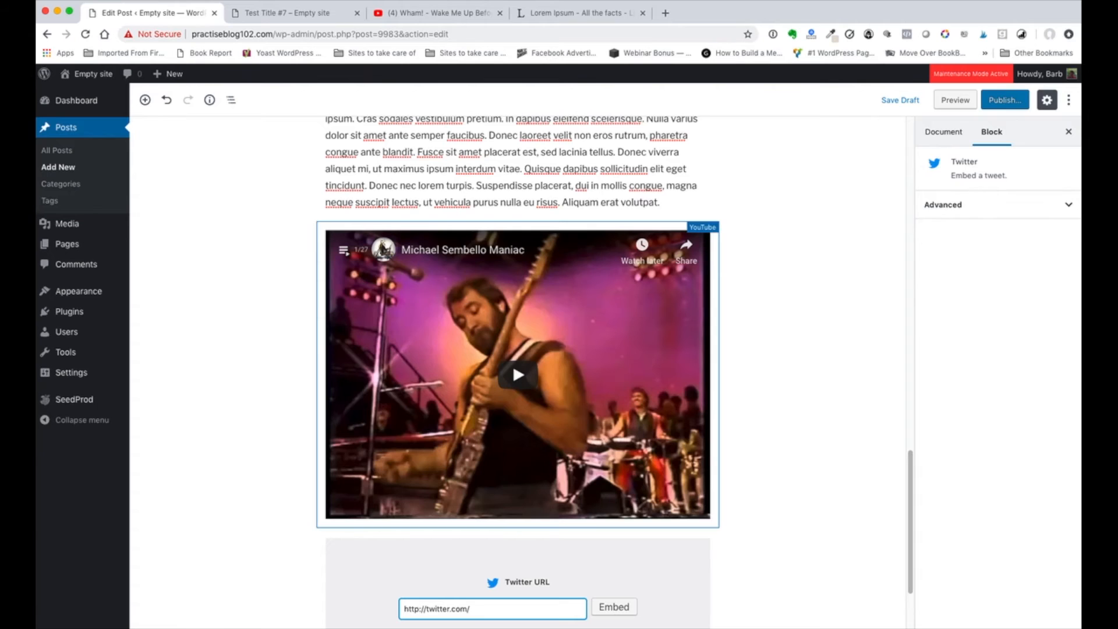
{"action": "type", "text": "arbeatbc"}
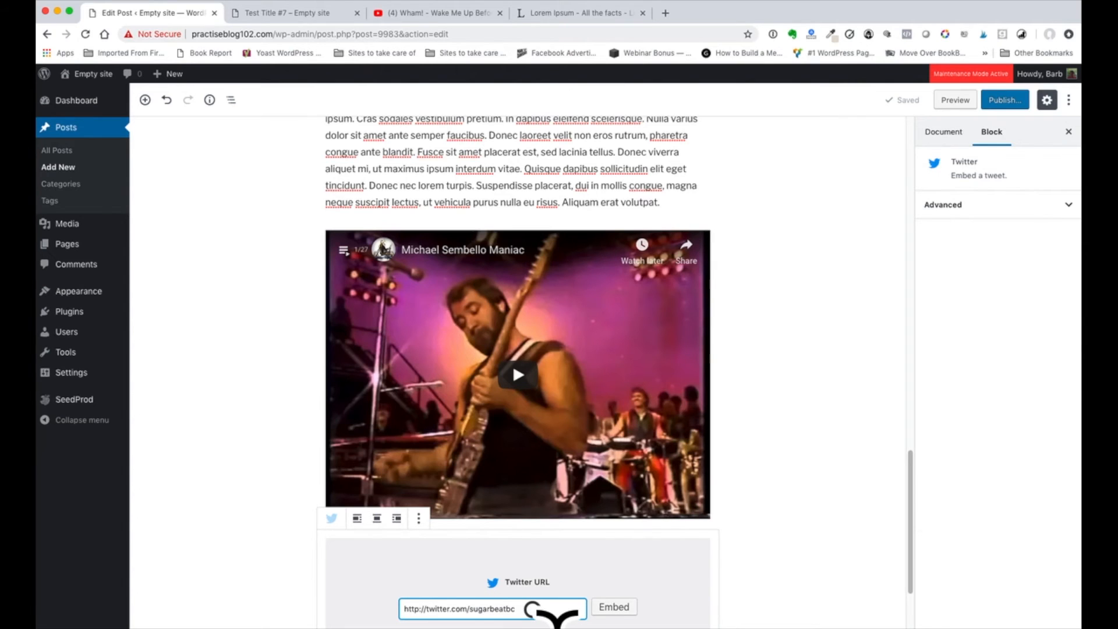
{"action": "left_click", "coordinate": [614, 607]}
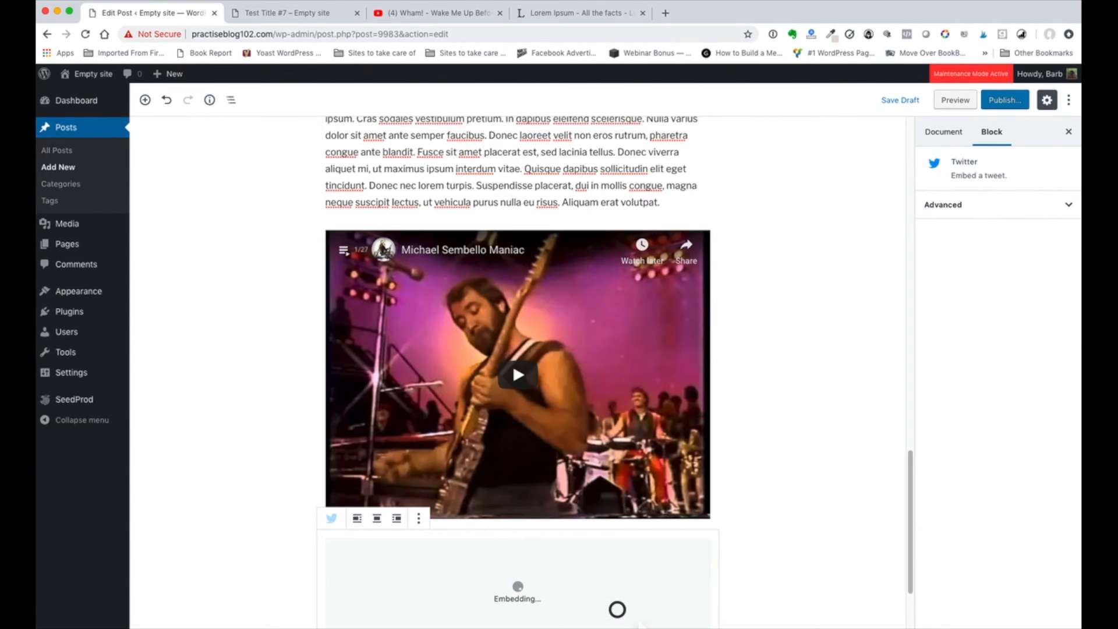
{"action": "scroll", "coordinate": [757, 427], "scroll_direction": "down", "scroll_amount": 3}
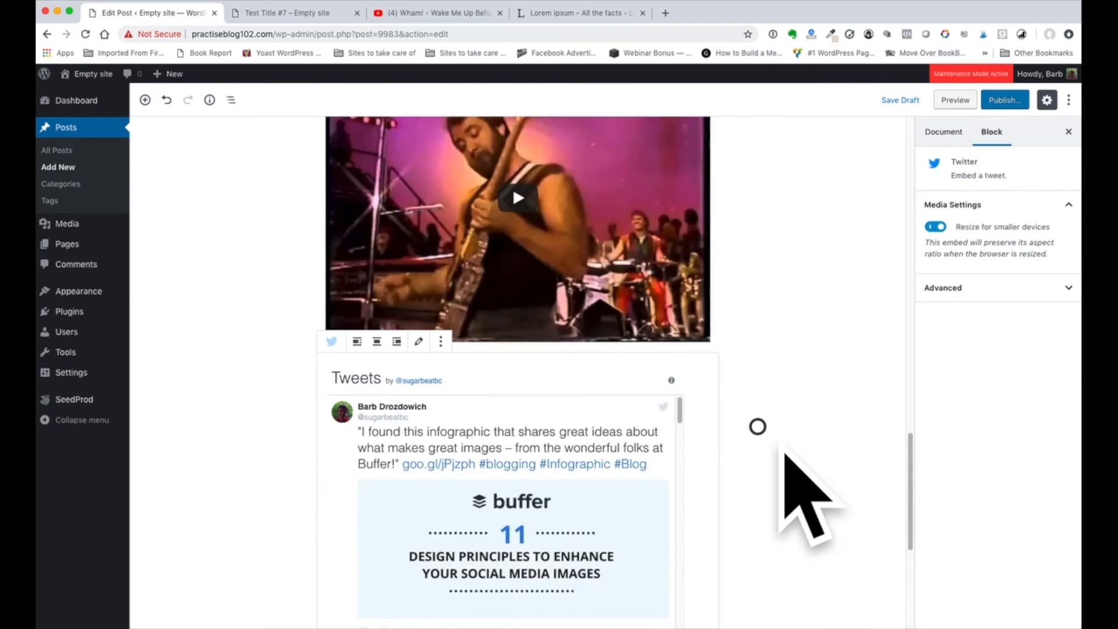
{"action": "scroll", "coordinate": [757, 426], "scroll_direction": "down", "scroll_amount": 3}
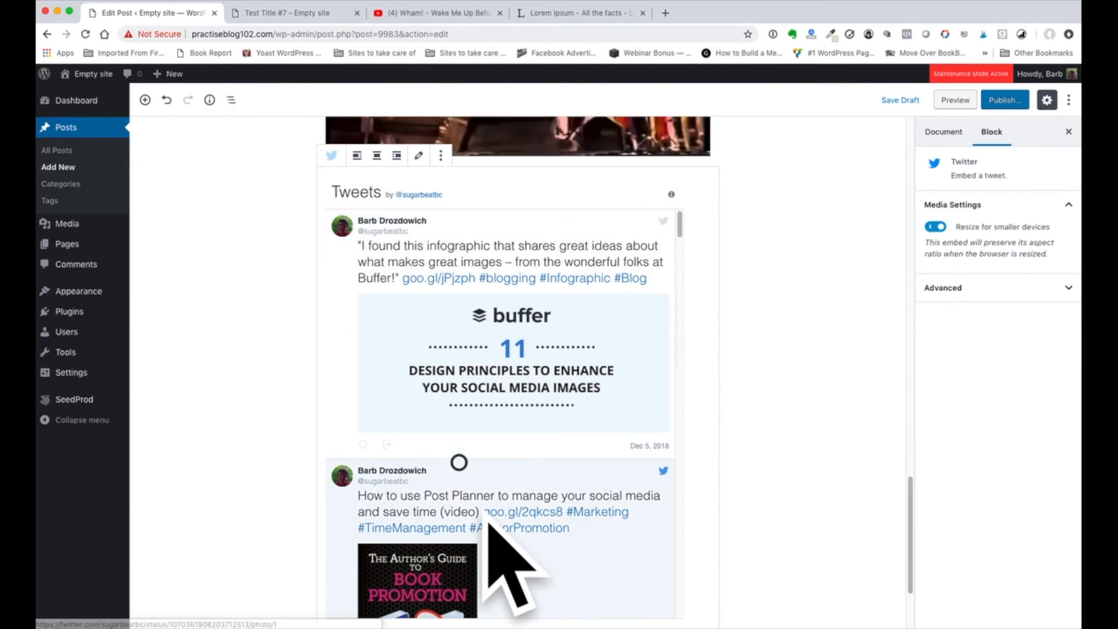
{"action": "scroll", "coordinate": [488, 523], "scroll_direction": "down", "scroll_amount": 10}
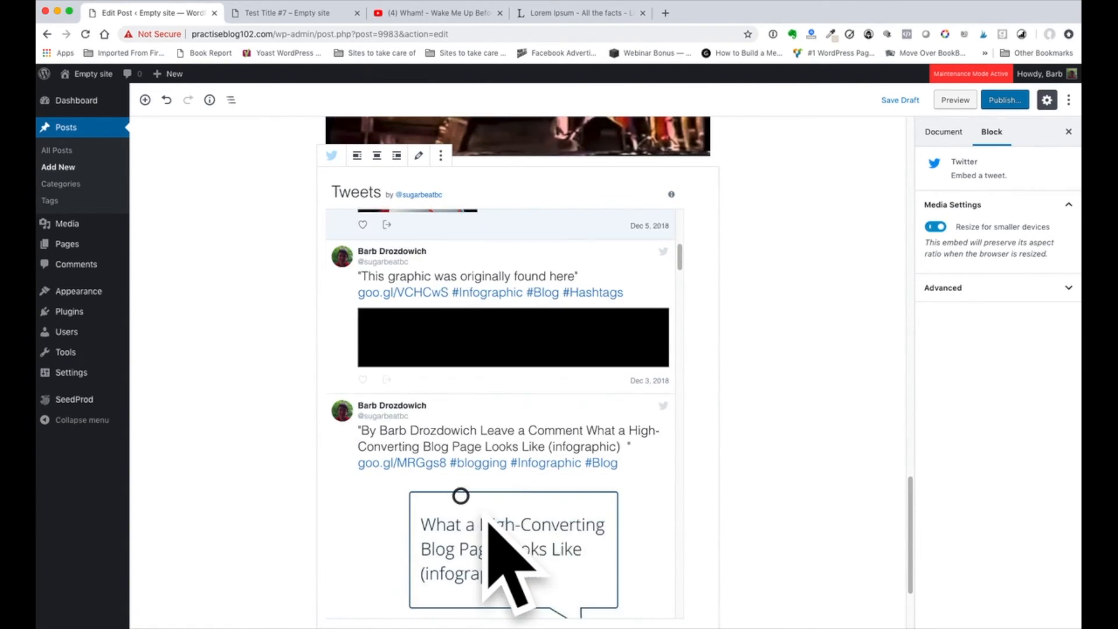
{"action": "scroll", "coordinate": [488, 524], "scroll_direction": "down", "scroll_amount": 6}
{"action": "scroll", "coordinate": [488, 523], "scroll_direction": "down", "scroll_amount": 3}
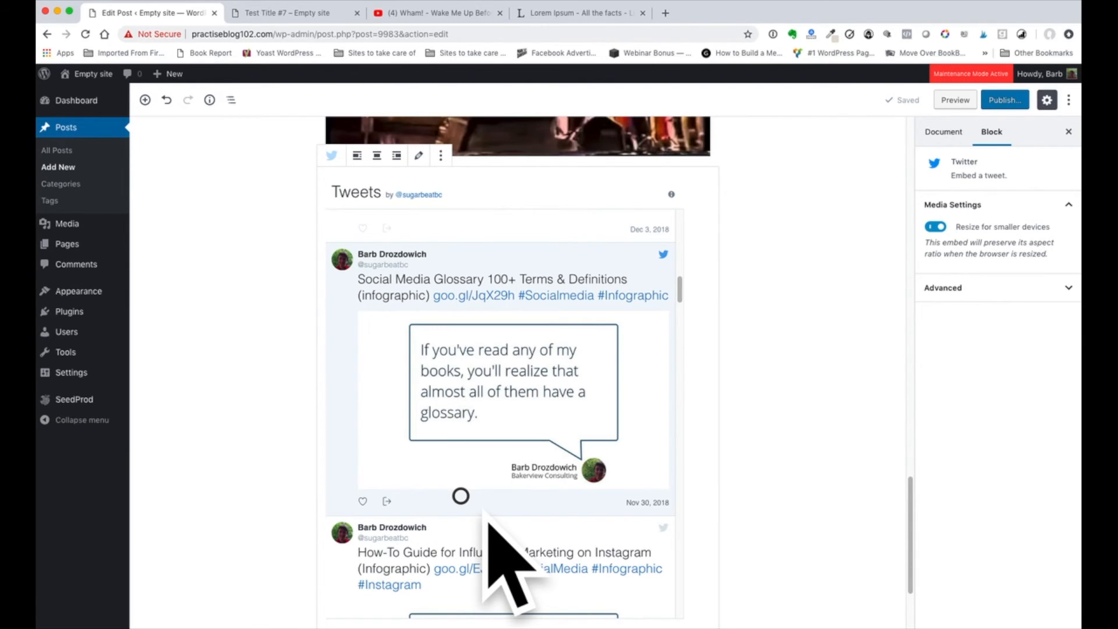
Add an Image block below the Twitter embed and insert the Facebook cover image of phones and book covers from the Media Library.
{"action": "scroll", "coordinate": [774, 378], "scroll_direction": "down", "scroll_amount": 3}
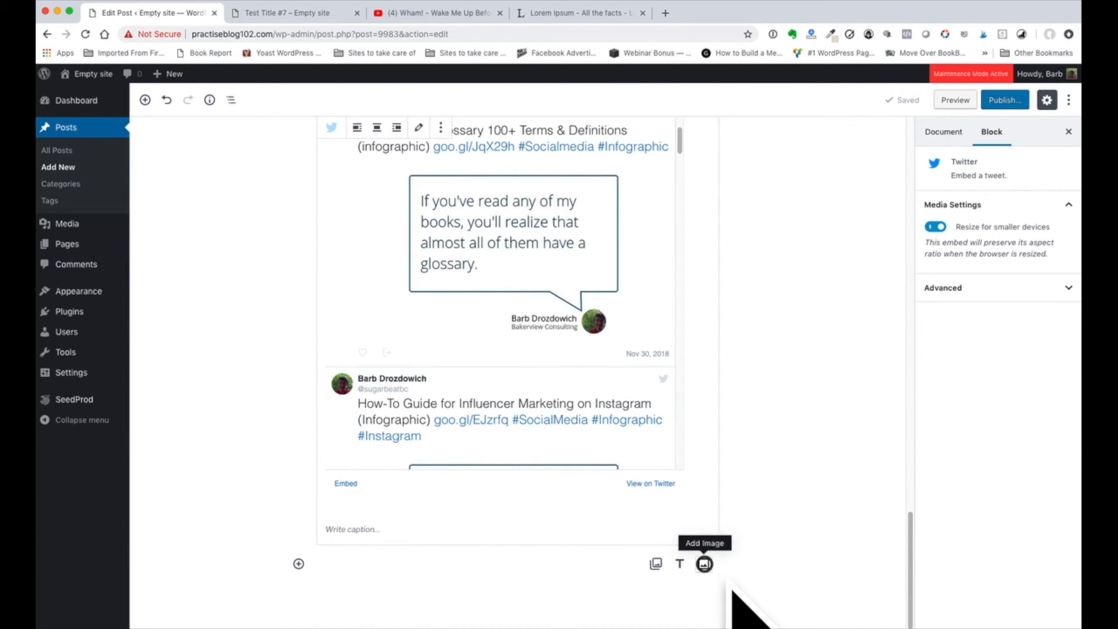
{"action": "left_click", "coordinate": [705, 563]}
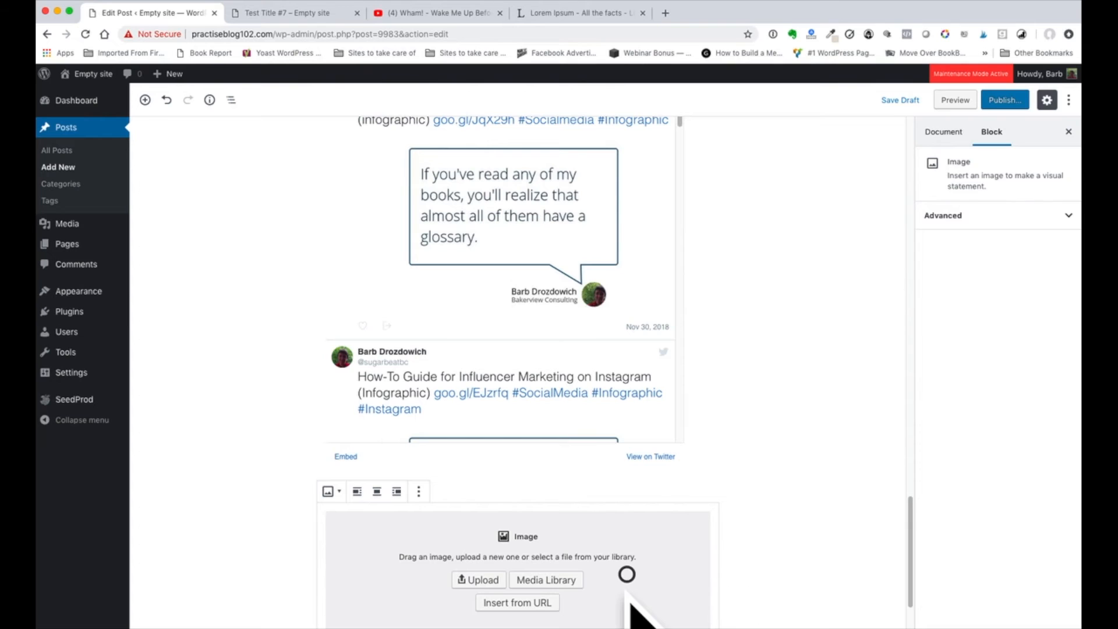
{"action": "left_click", "coordinate": [569, 577]}
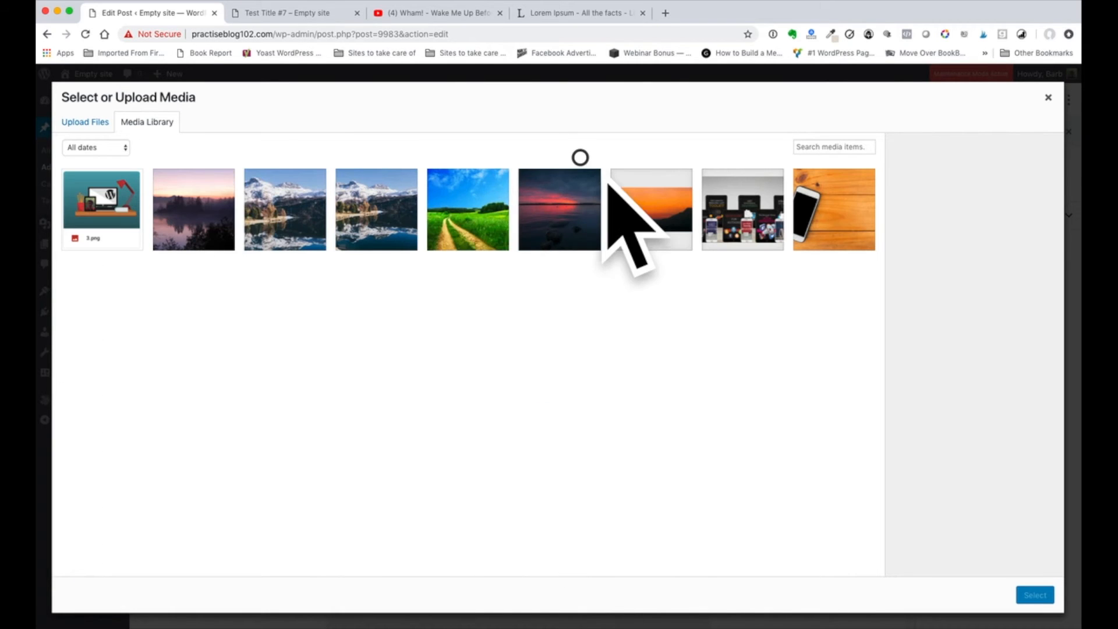
{"action": "left_click", "coordinate": [769, 233]}
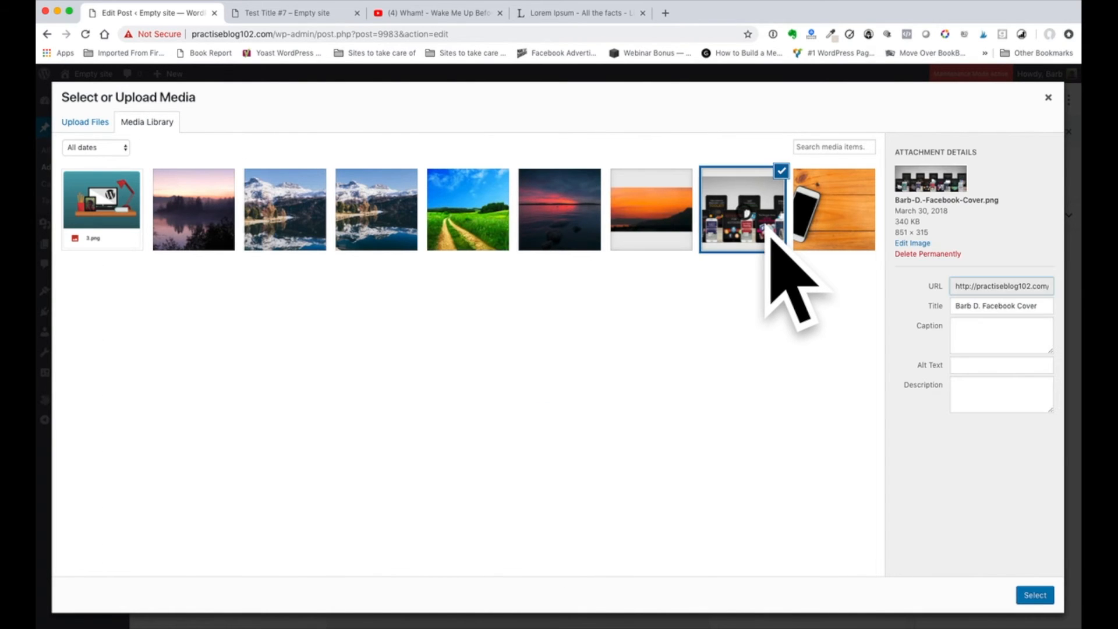
{"action": "left_click", "coordinate": [1036, 595]}
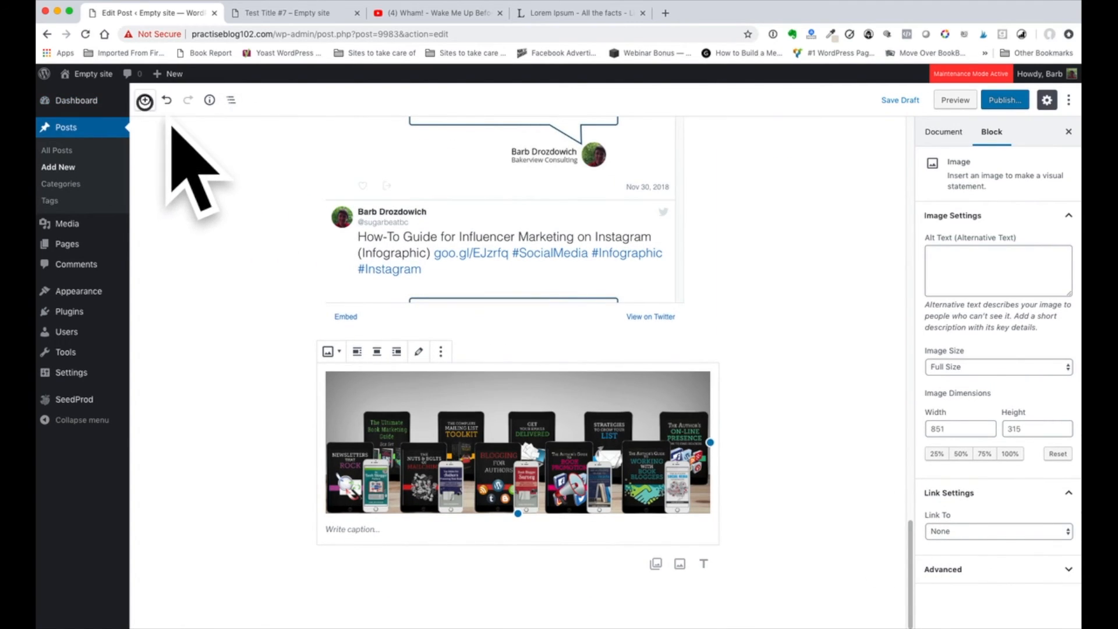
{"action": "left_click", "coordinate": [144, 100]}
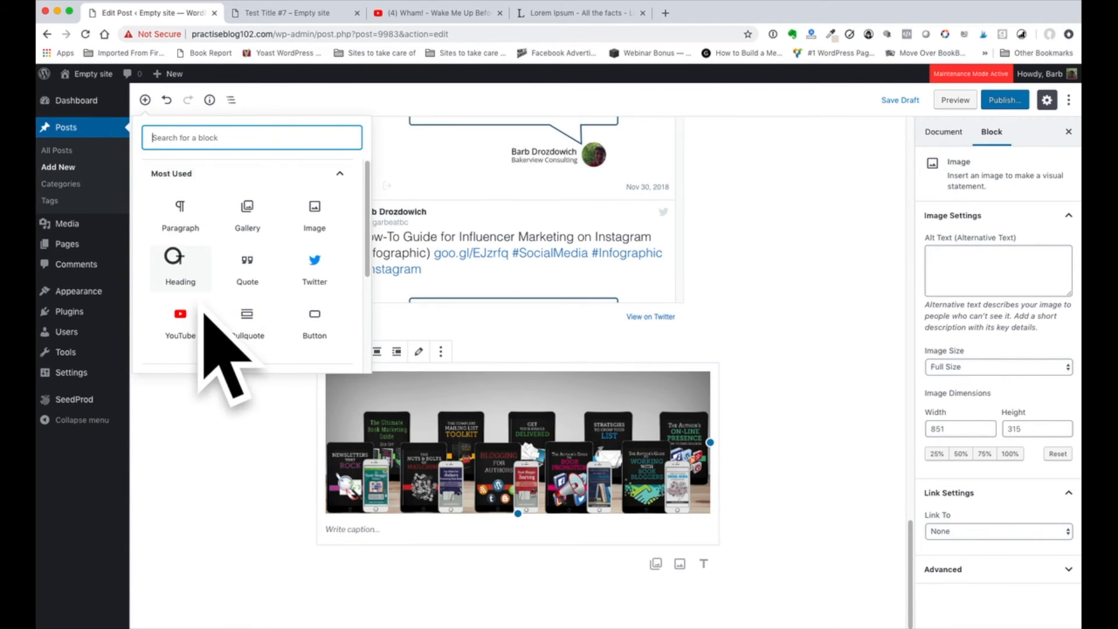
{"action": "left_click", "coordinate": [343, 335]}
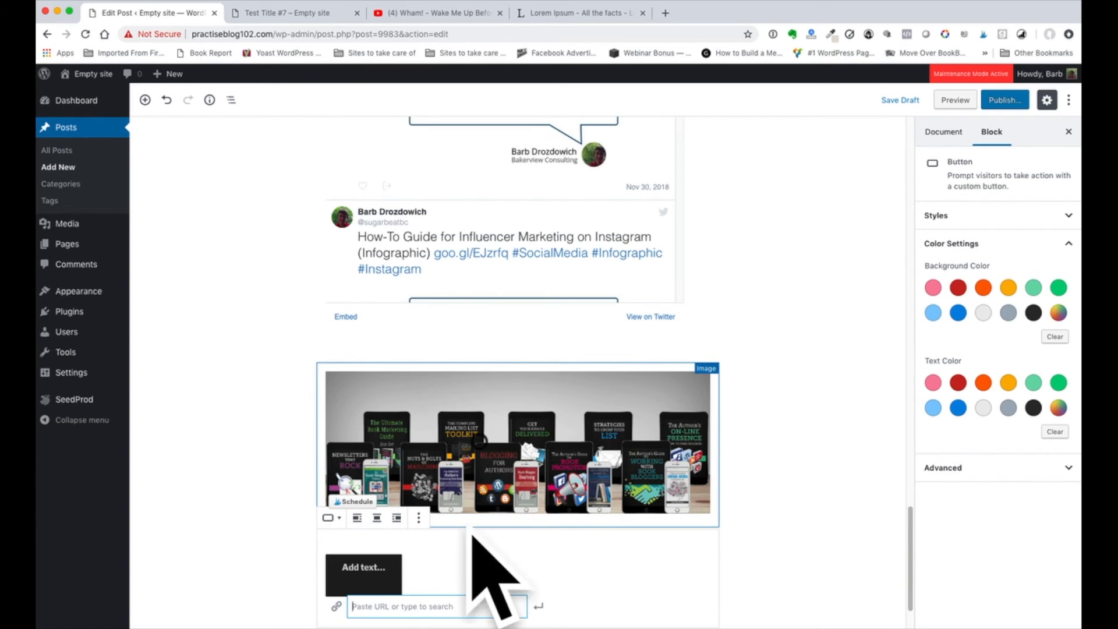
{"action": "type", "text": "http://amazon.com"}
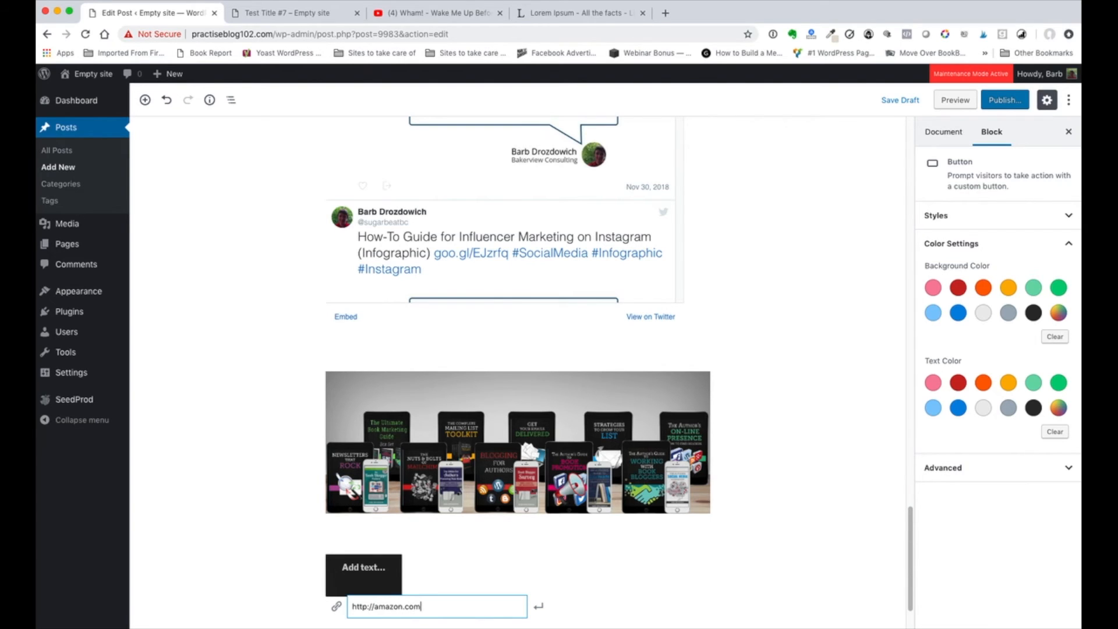
{"action": "left_click", "coordinate": [397, 582]}
{"action": "type", "text": "A"}
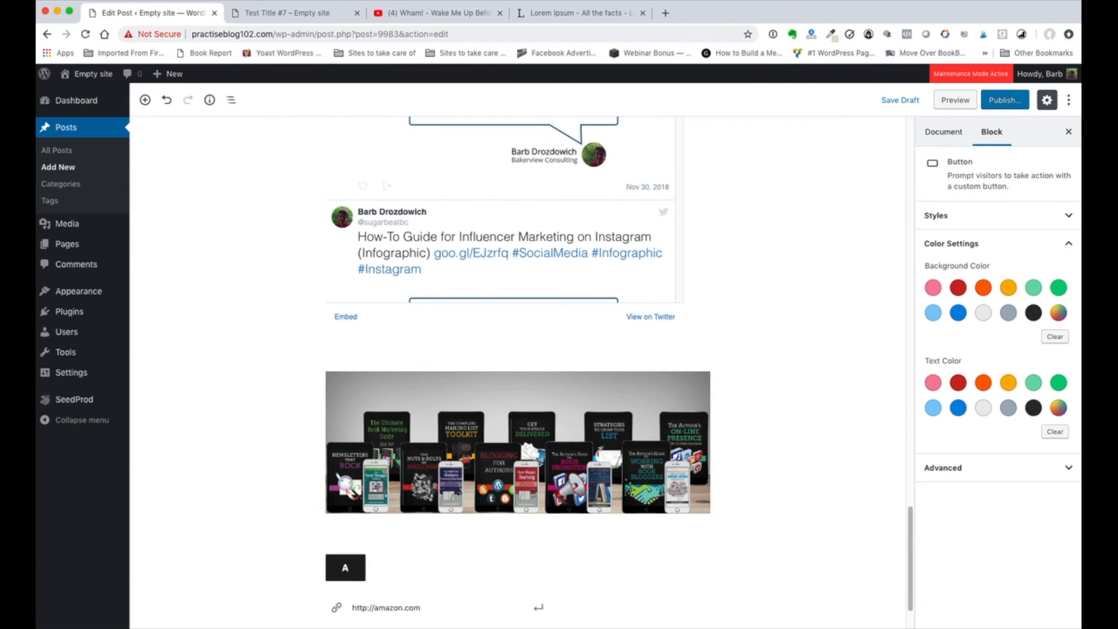
{"action": "type", "text": "mazon"}
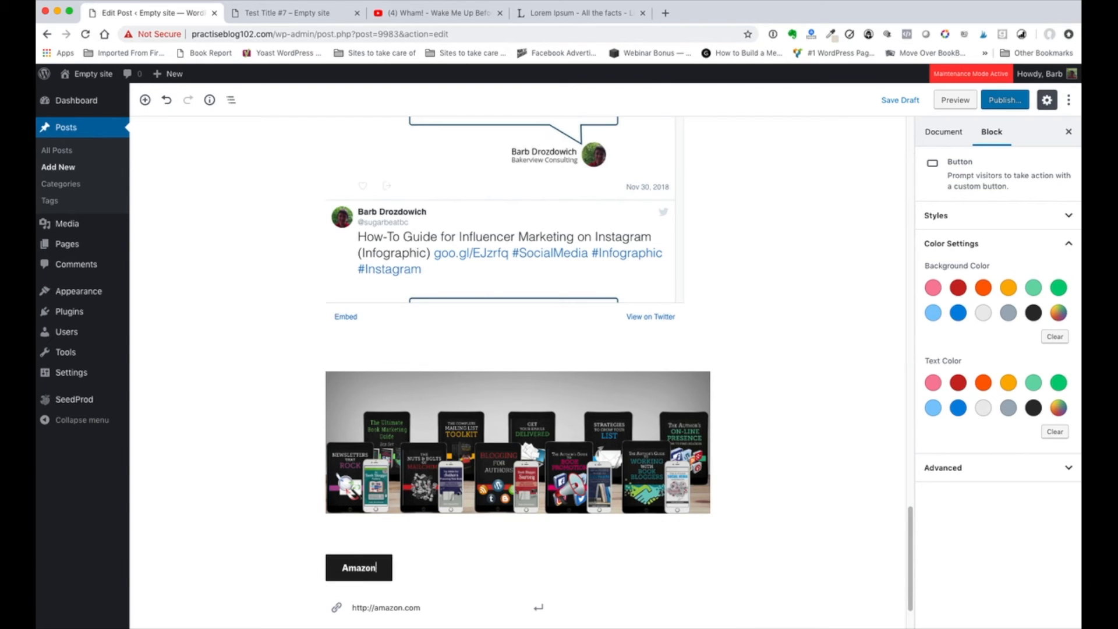
{"action": "left_click", "coordinate": [778, 547]}
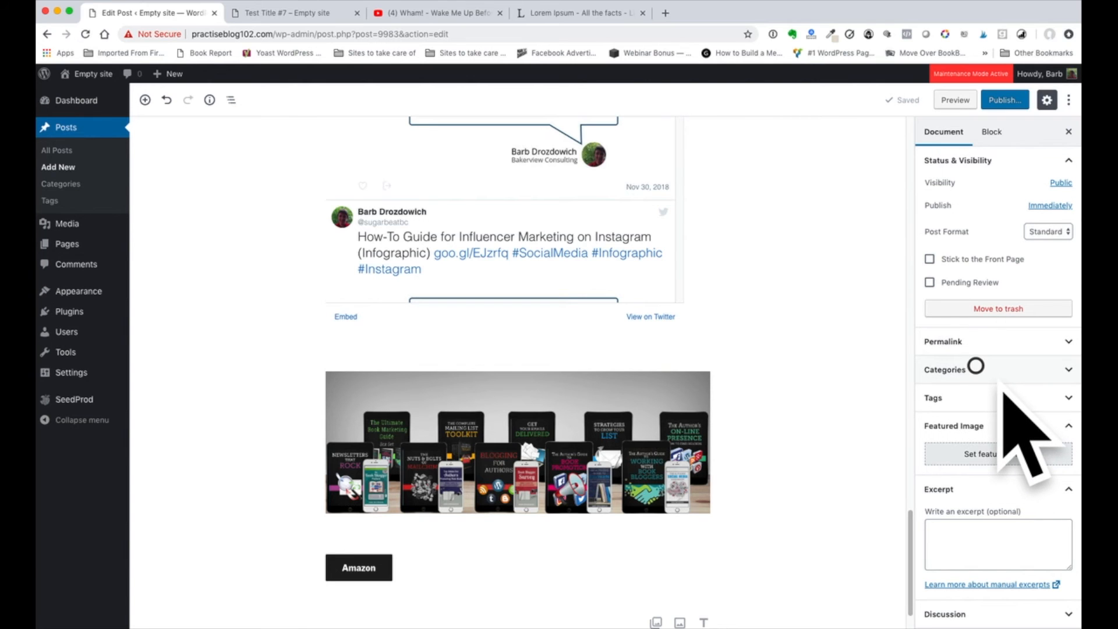
Try the Large font size on the opening Lorem ipsum paragraph and set it back to Normal.
{"action": "scroll", "coordinate": [783, 359], "scroll_direction": "up", "scroll_amount": 20}
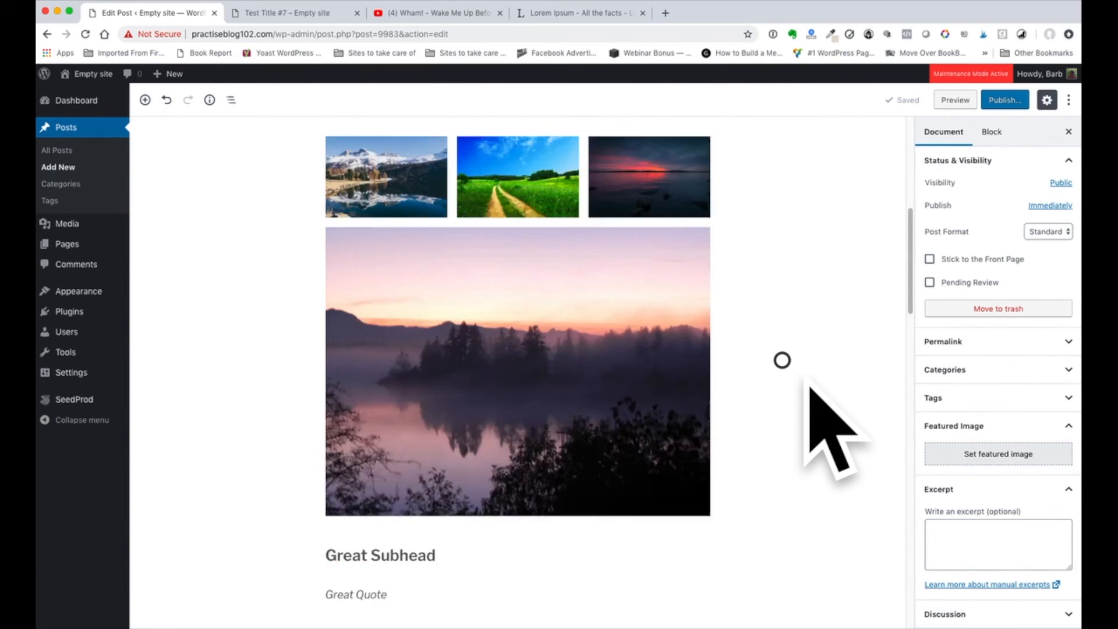
{"action": "scroll", "coordinate": [783, 360], "scroll_direction": "up", "scroll_amount": 3}
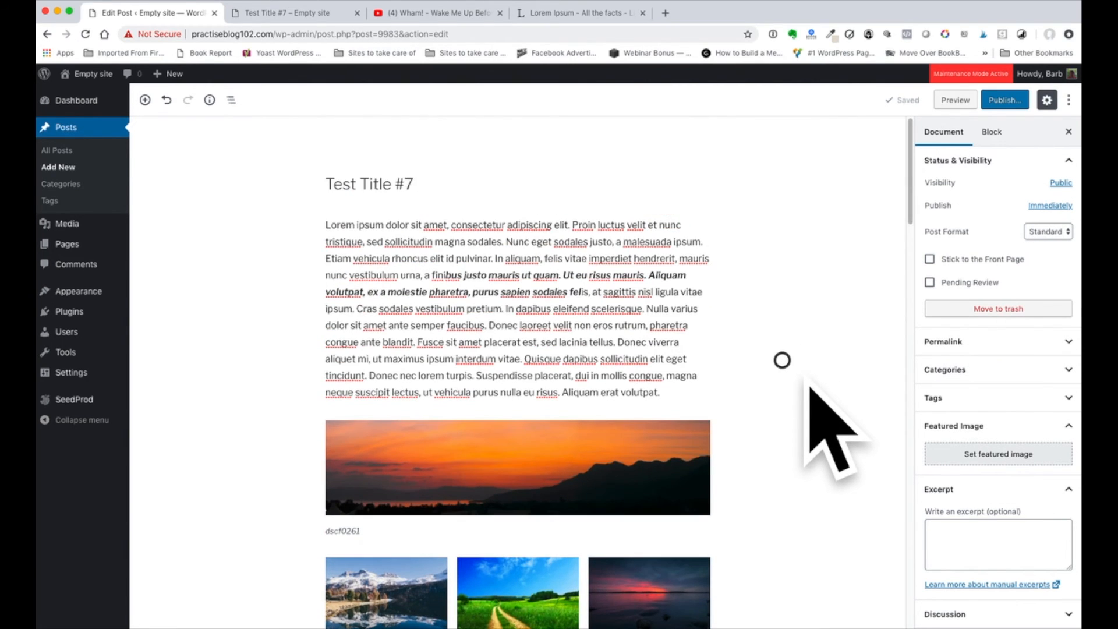
{"action": "left_click", "coordinate": [507, 381]}
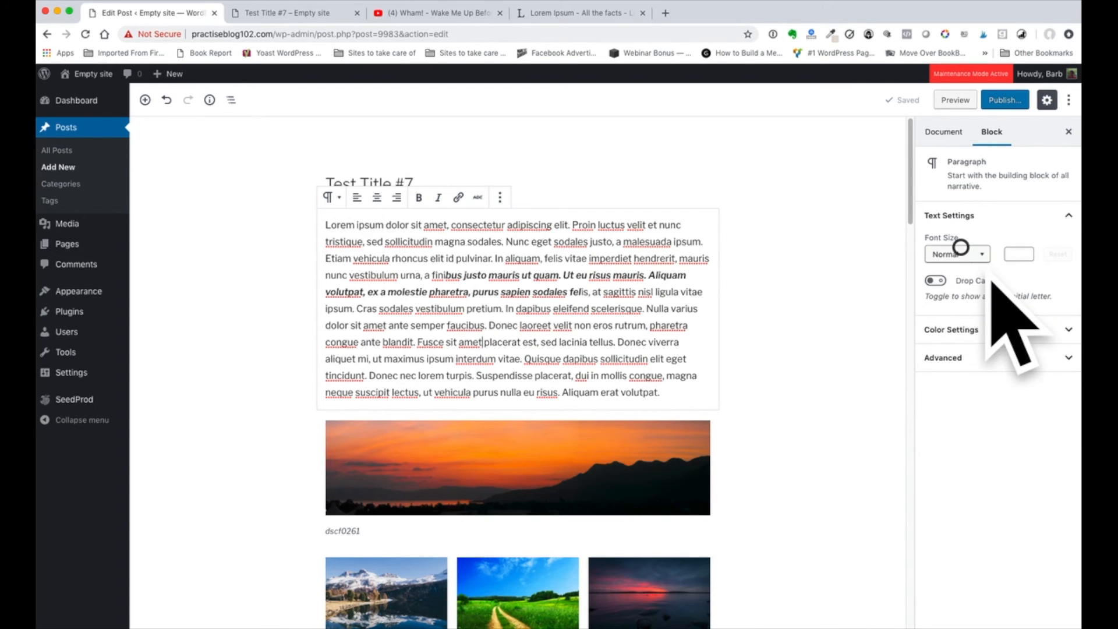
{"action": "left_click", "coordinate": [959, 254]}
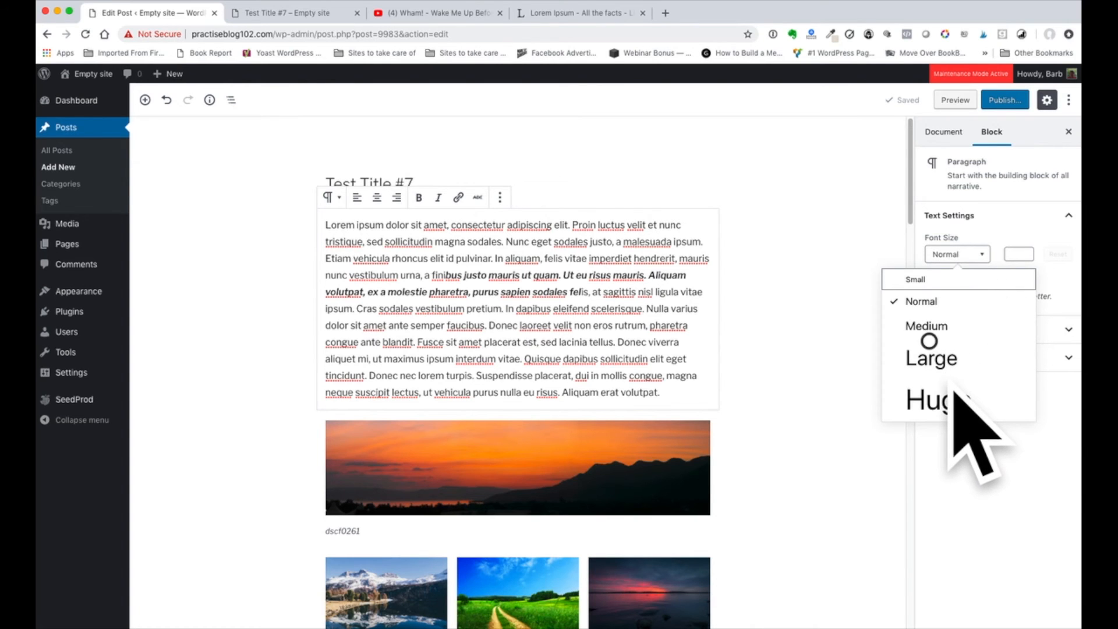
{"action": "left_click", "coordinate": [932, 358]}
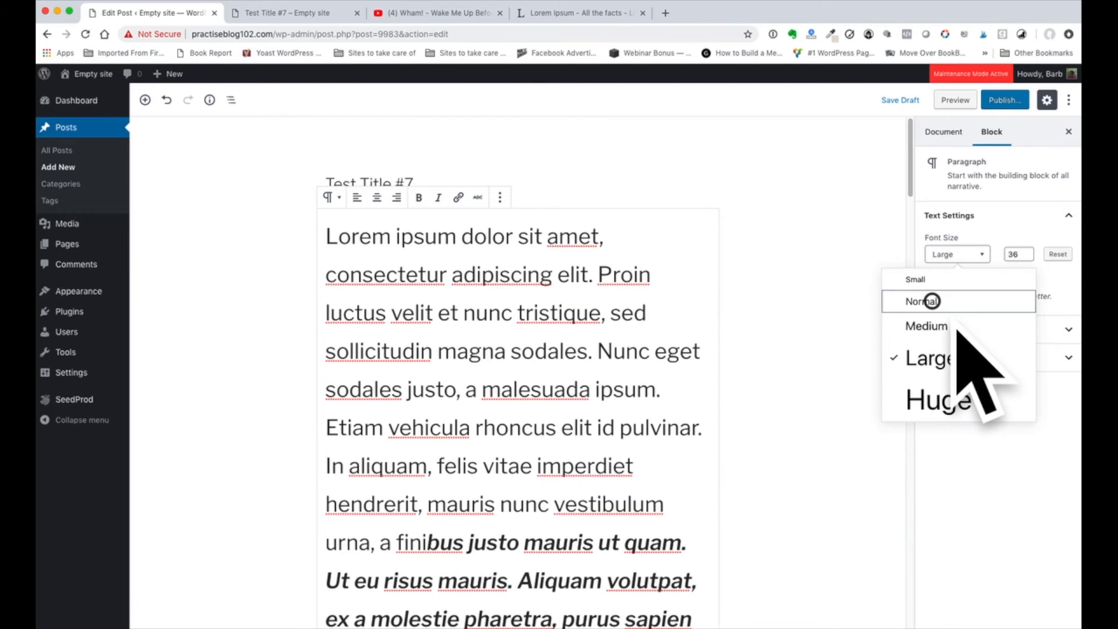
{"action": "left_click", "coordinate": [932, 301]}
{"action": "left_click", "coordinate": [840, 241]}
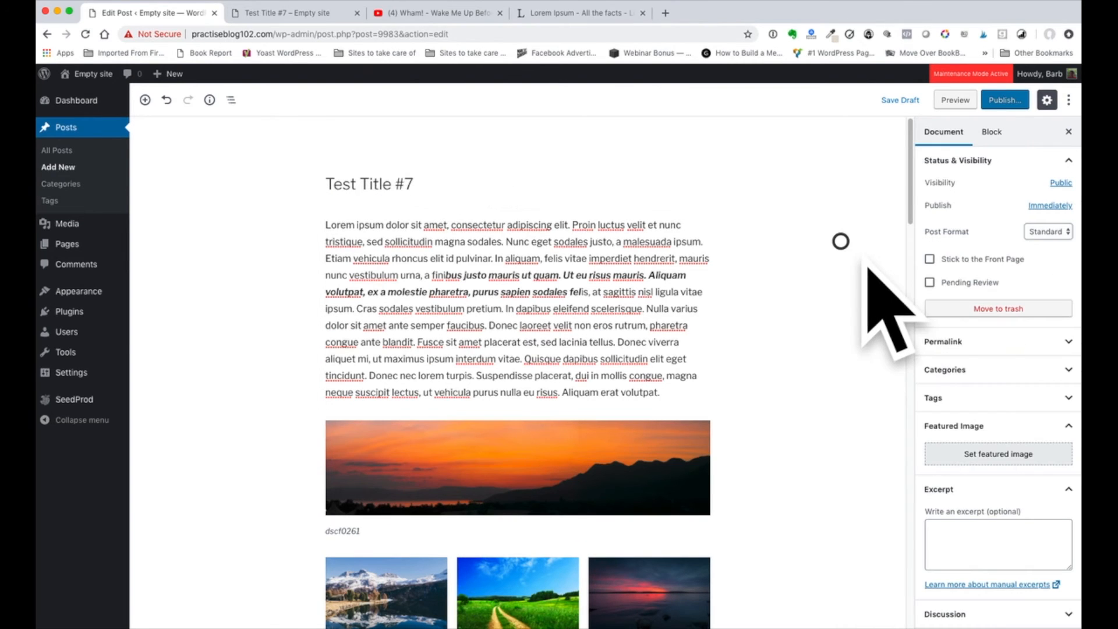
Give the opening paragraph a blue-gray background color and turn on its drop cap.
{"action": "left_click", "coordinate": [547, 340]}
{"action": "left_click", "coordinate": [967, 336]}
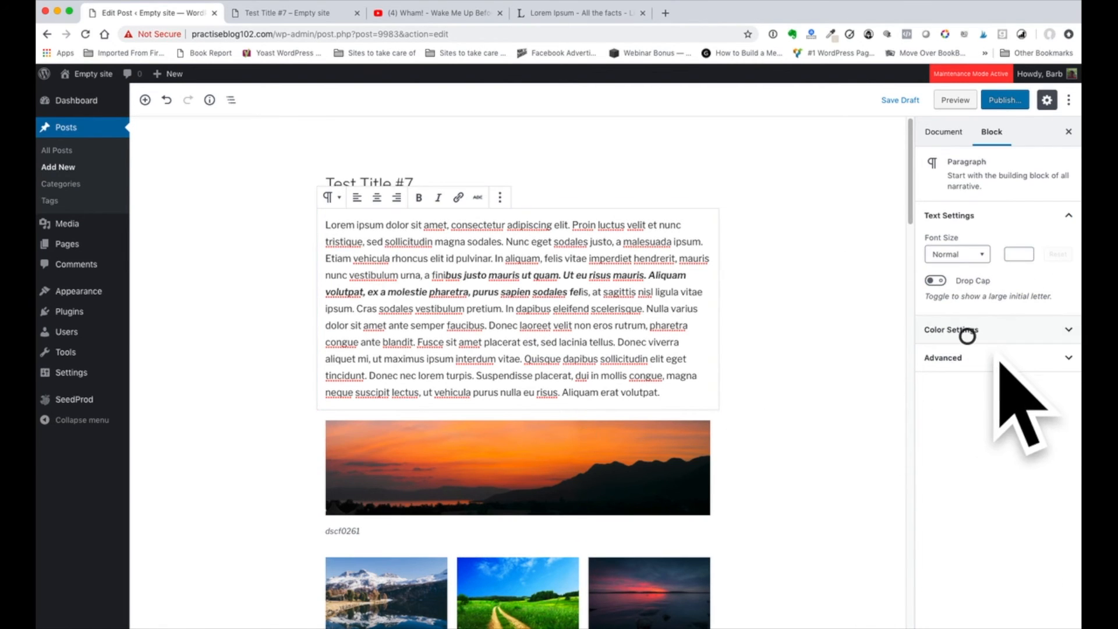
{"action": "left_click", "coordinate": [975, 334]}
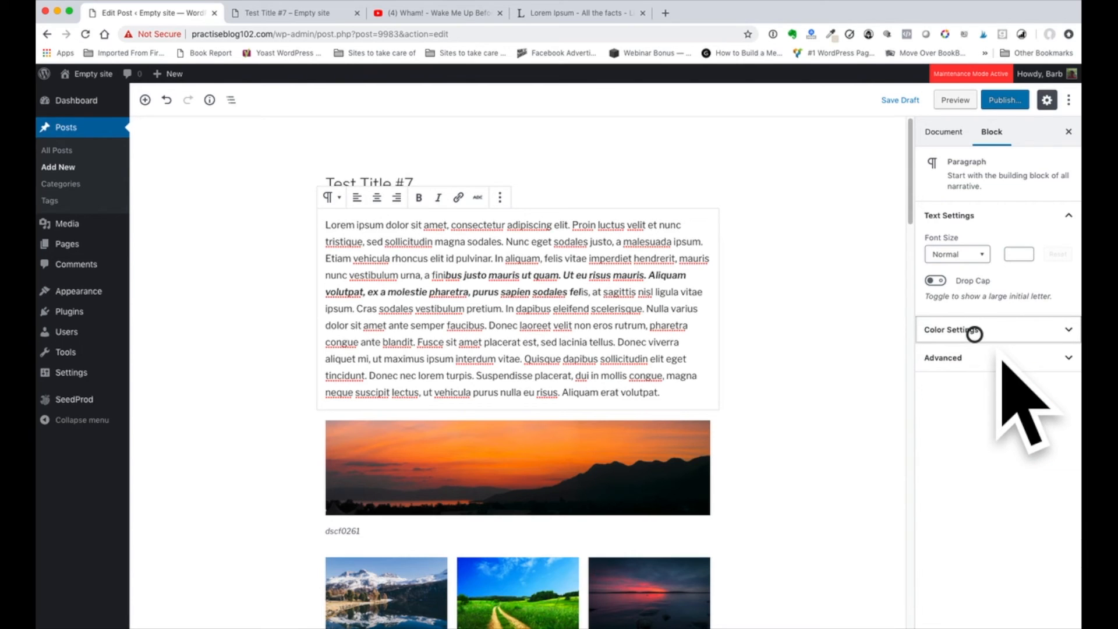
{"action": "left_click", "coordinate": [974, 334]}
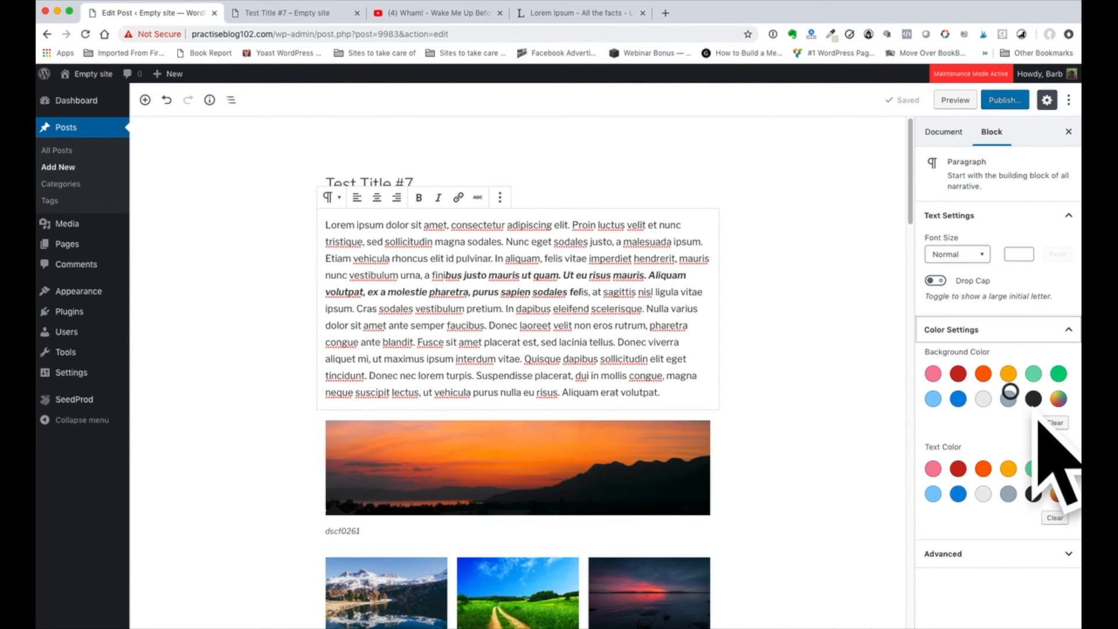
{"action": "left_click", "coordinate": [1008, 398]}
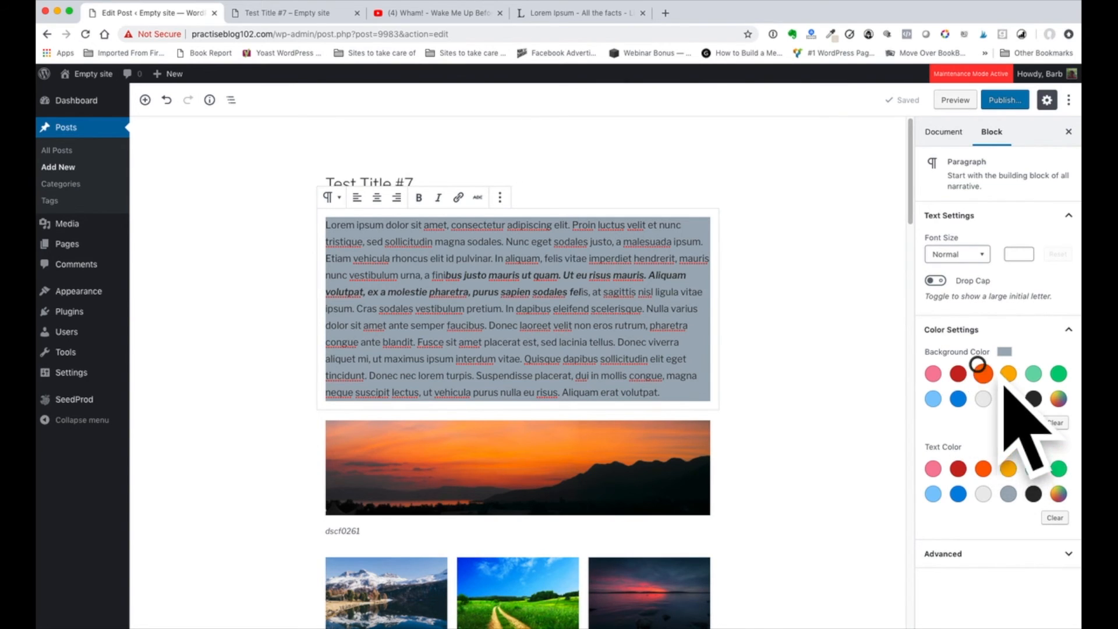
{"action": "left_click", "coordinate": [939, 281]}
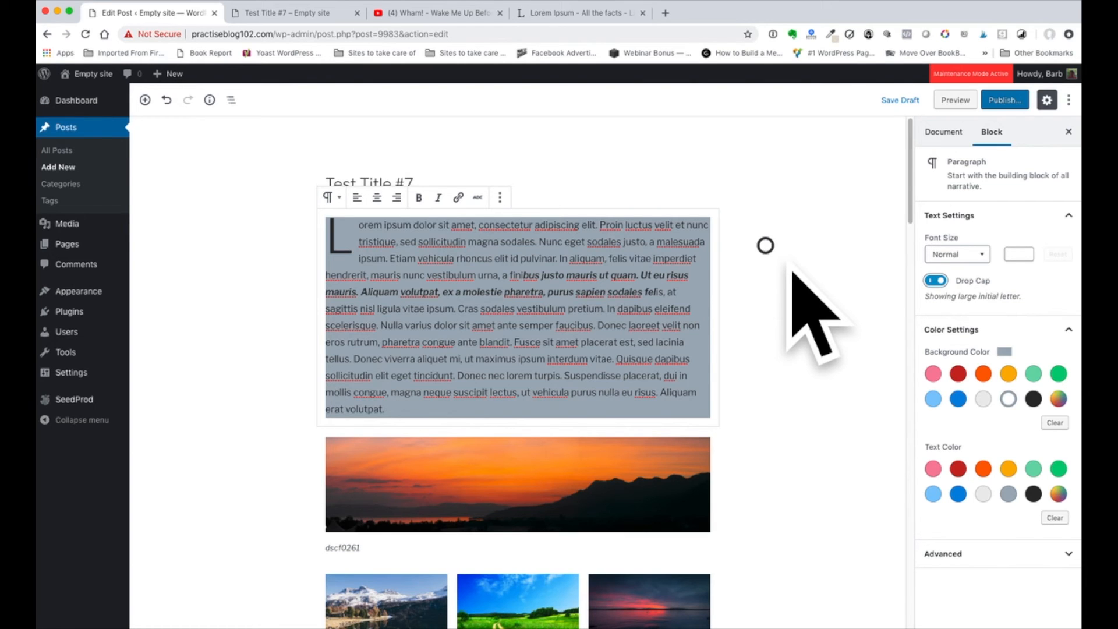
Save the draft, preview the post with the restyled opening paragraph, and return to the editor.
{"action": "left_click", "coordinate": [897, 100]}
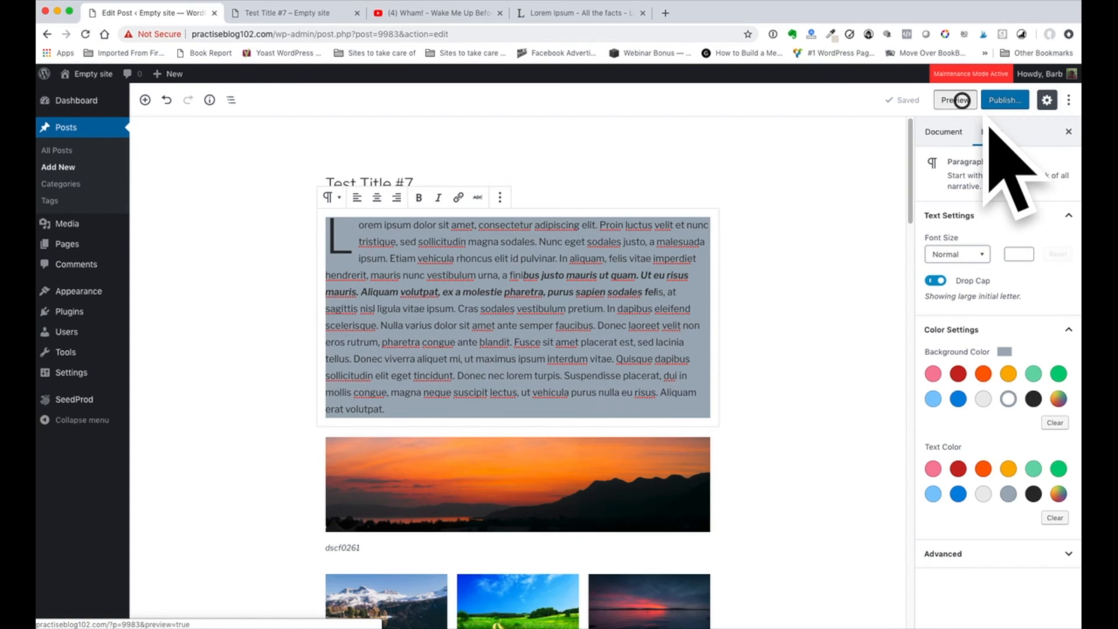
{"action": "left_click", "coordinate": [964, 100]}
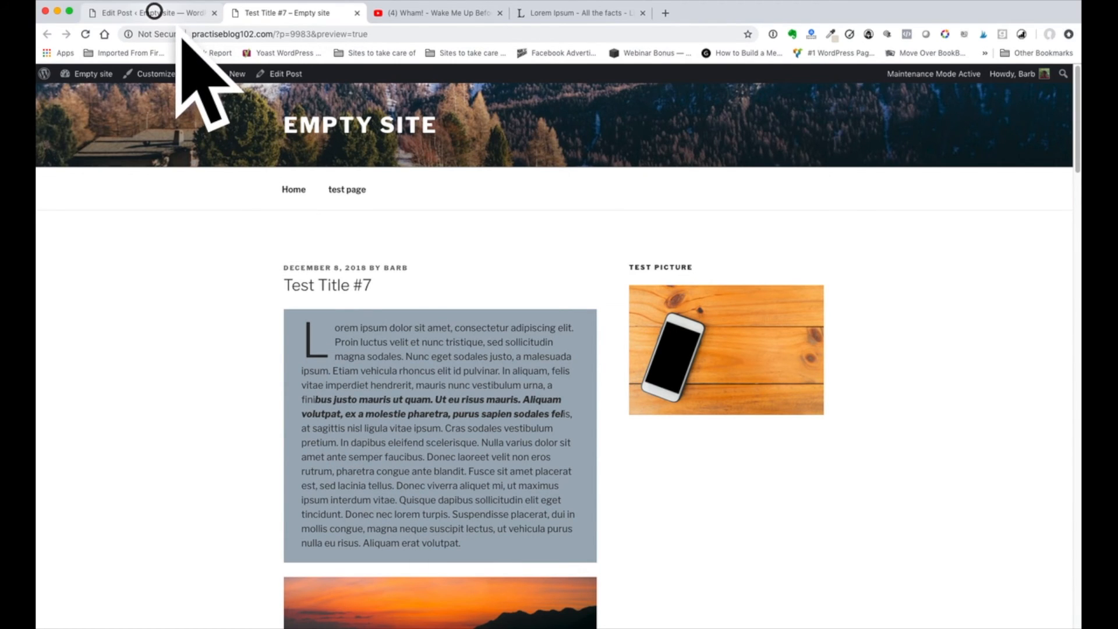
{"action": "left_click", "coordinate": [155, 13]}
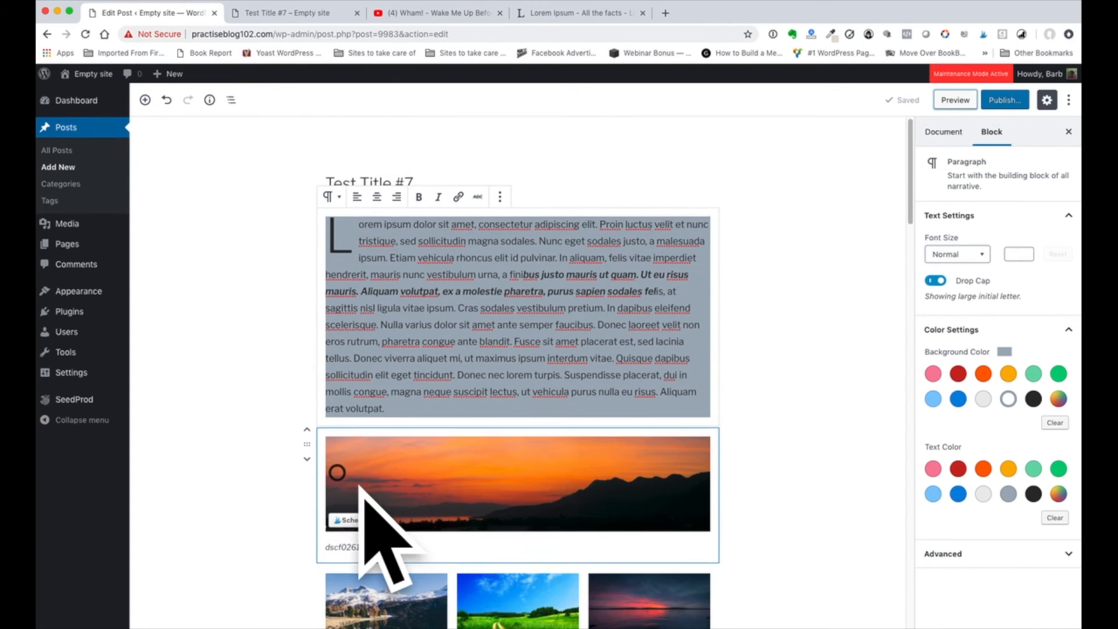
Review the orange sunset image's settings, including the Image Size and Link To options.
{"action": "scroll", "coordinate": [338, 472], "scroll_direction": "down", "scroll_amount": 2}
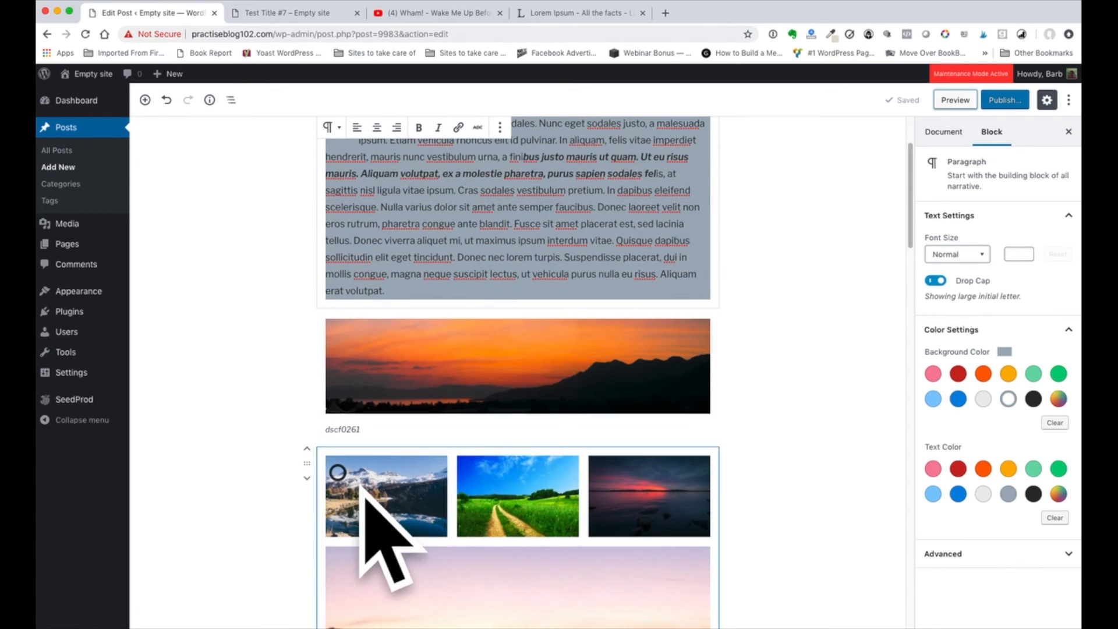
{"action": "left_click", "coordinate": [676, 381]}
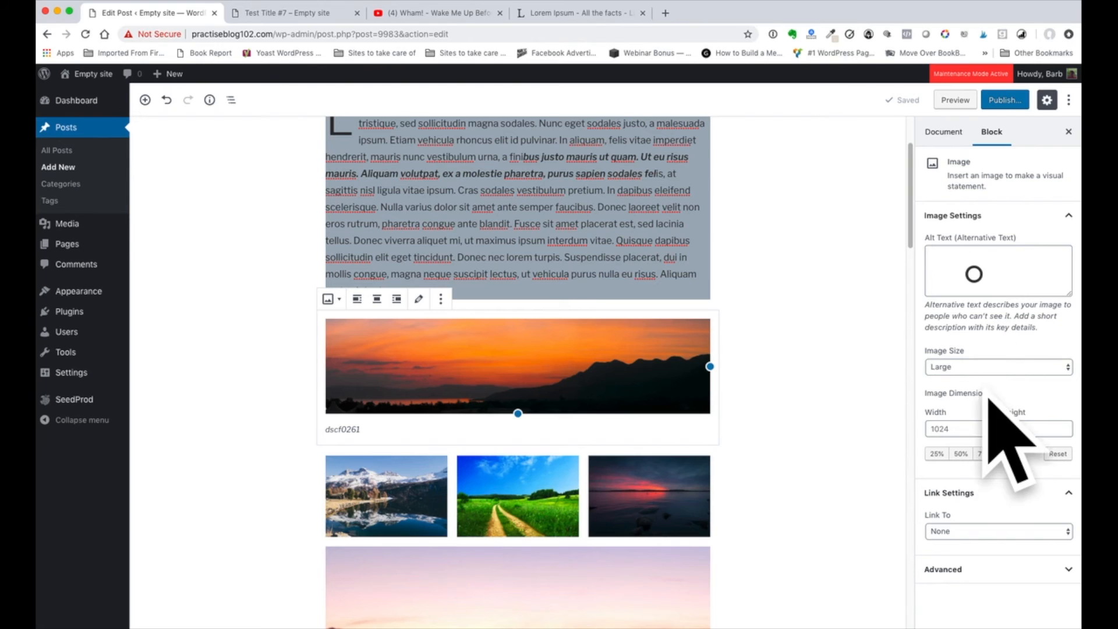
{"action": "left_click", "coordinate": [963, 366]}
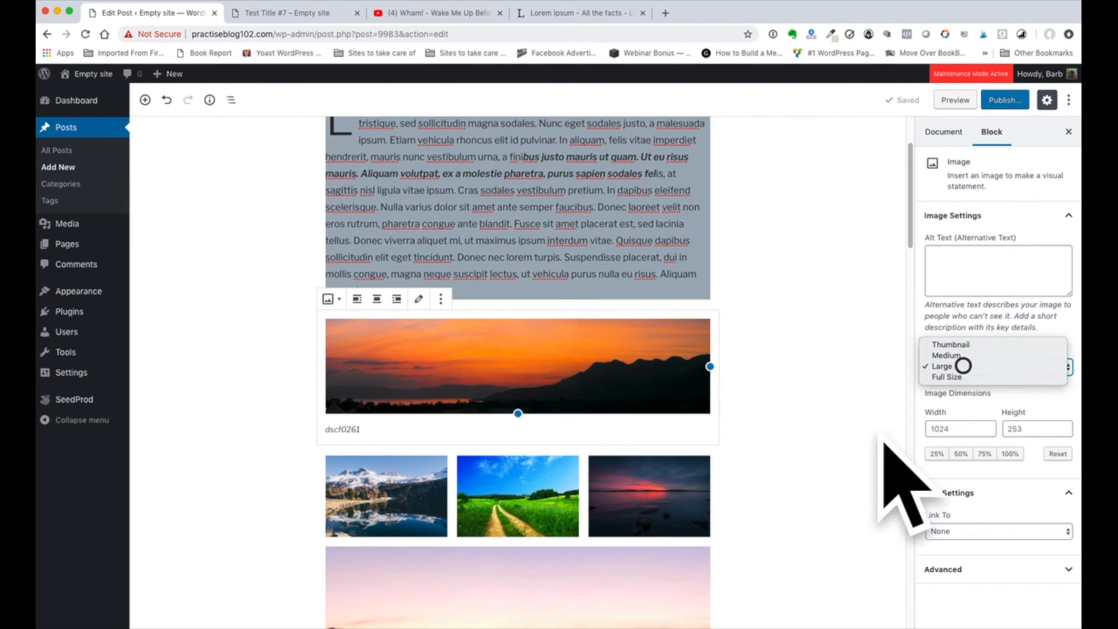
{"action": "left_click", "coordinate": [858, 415]}
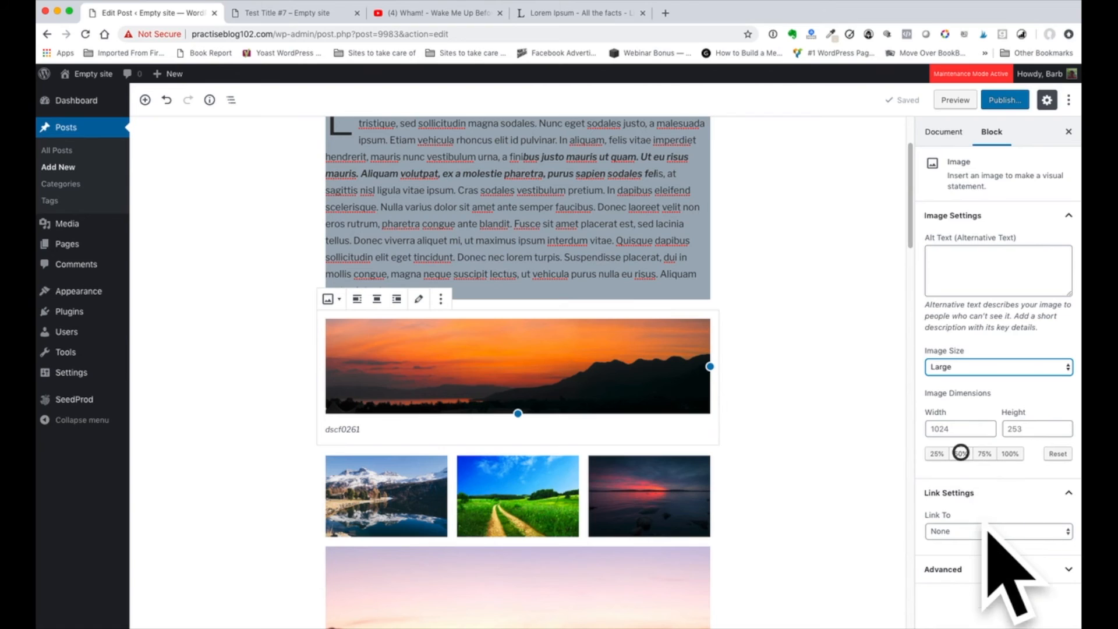
{"action": "left_click", "coordinate": [960, 527]}
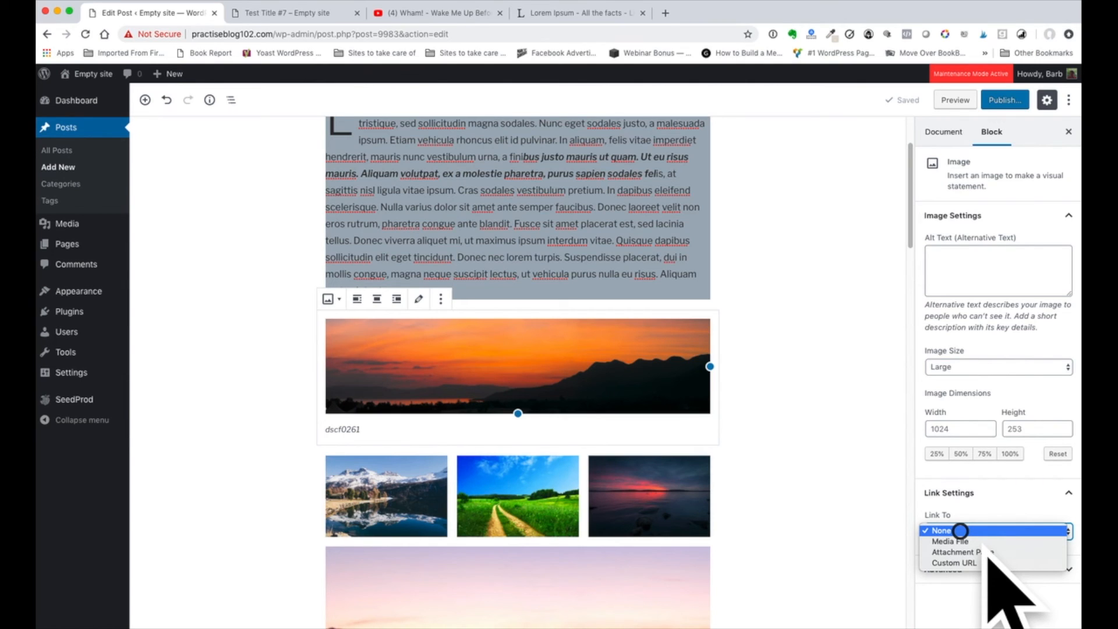
{"action": "left_click", "coordinate": [961, 530]}
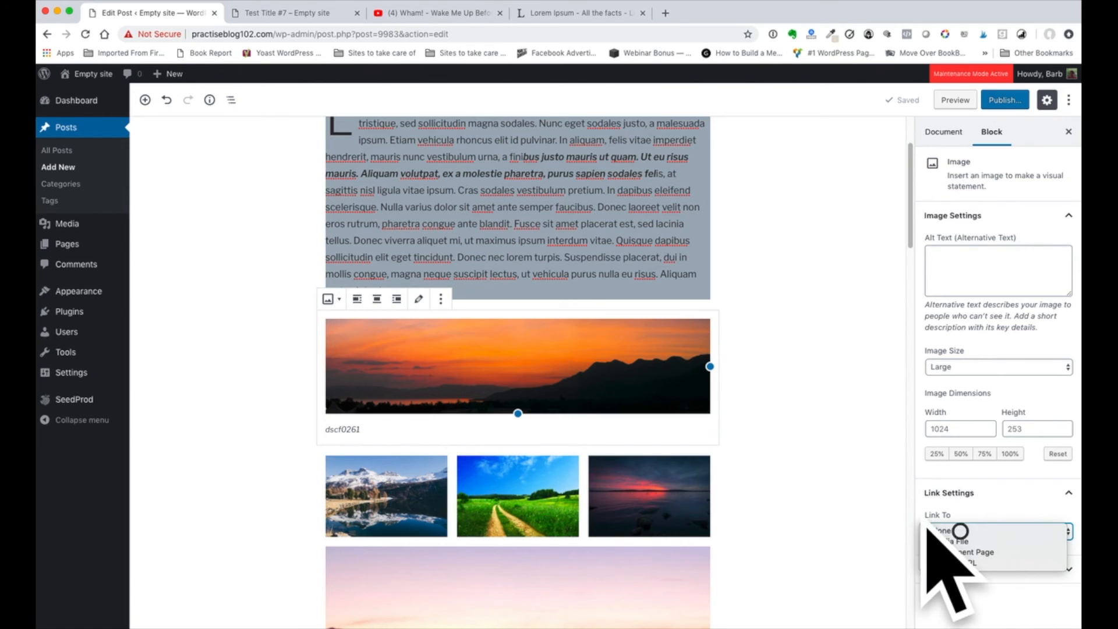
Set the image gallery above the Great Subhead heading to 2 columns.
{"action": "left_click", "coordinate": [668, 528]}
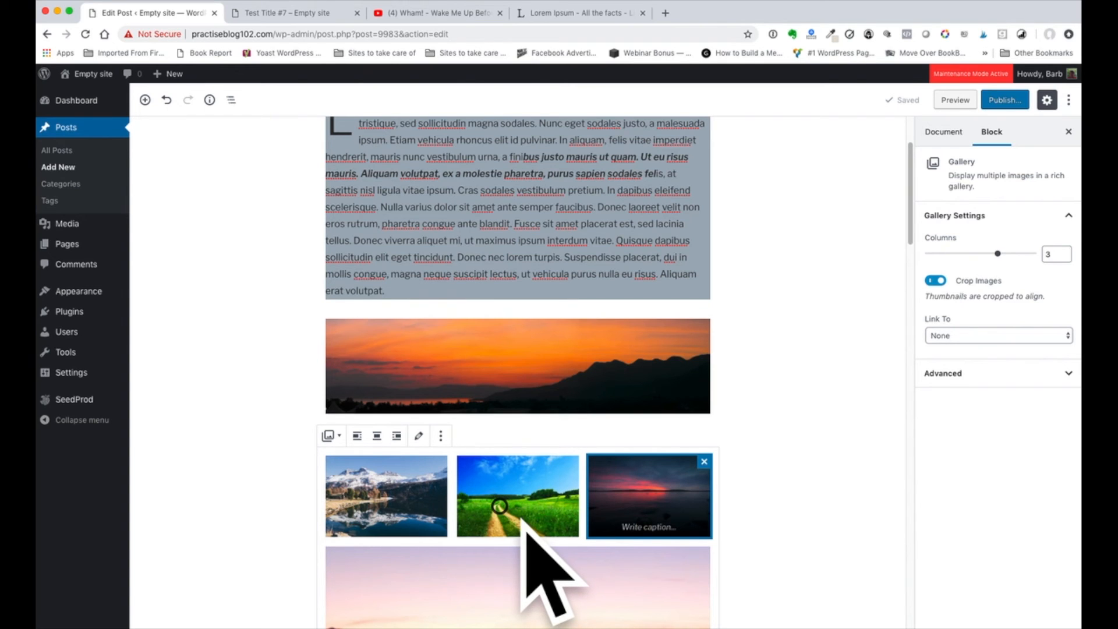
{"action": "scroll", "coordinate": [848, 379], "scroll_direction": "down", "scroll_amount": 5}
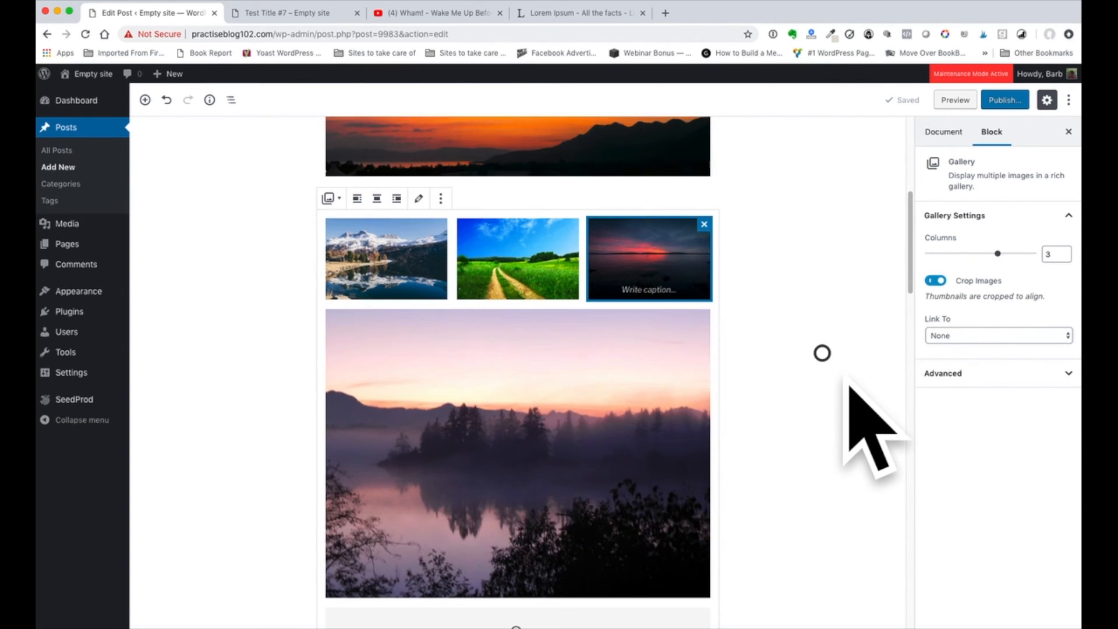
{"action": "scroll", "coordinate": [849, 386], "scroll_direction": "down", "scroll_amount": 2}
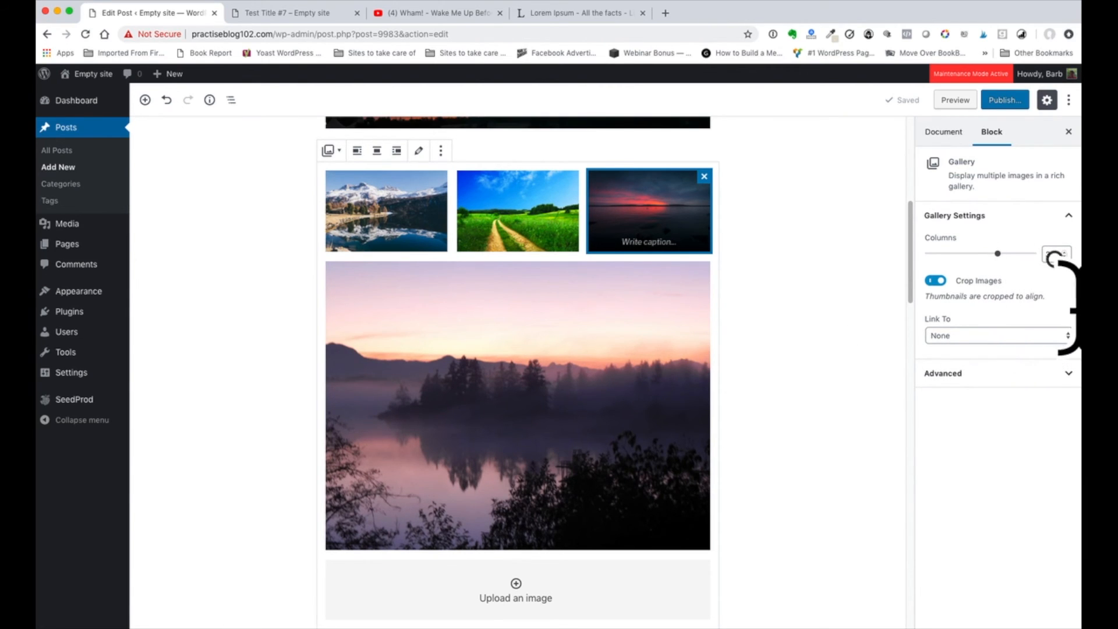
{"action": "left_click_drag", "start_coordinate": [1024, 278], "coordinate": [999, 279]}
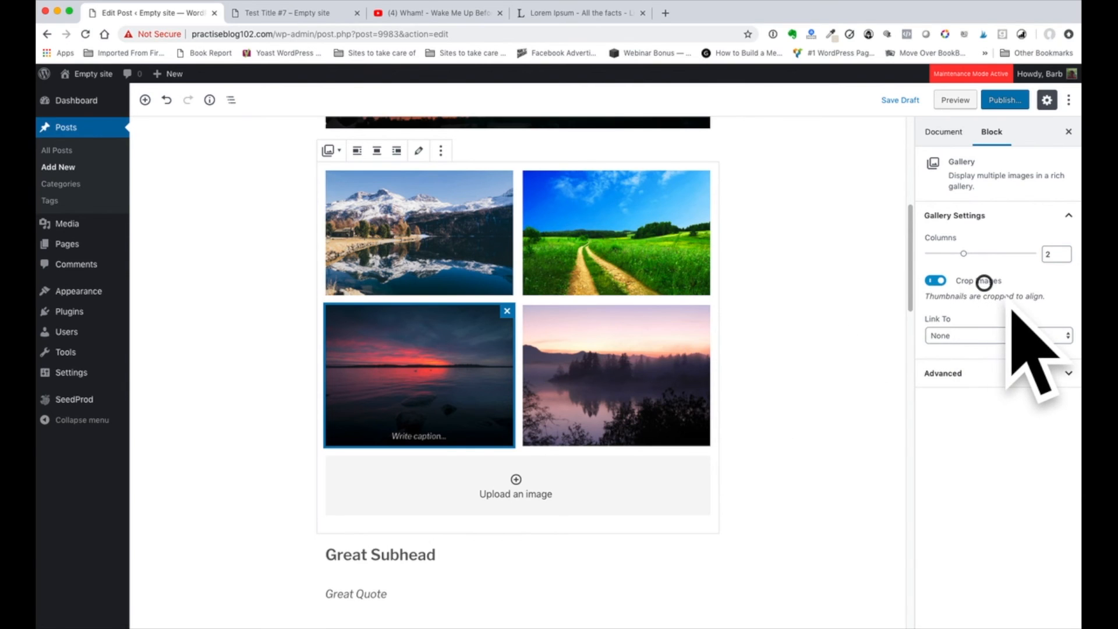
Try the gallery without image cropping, restore cropping, and check the Link To options while keeping None.
{"action": "left_click", "coordinate": [931, 281]}
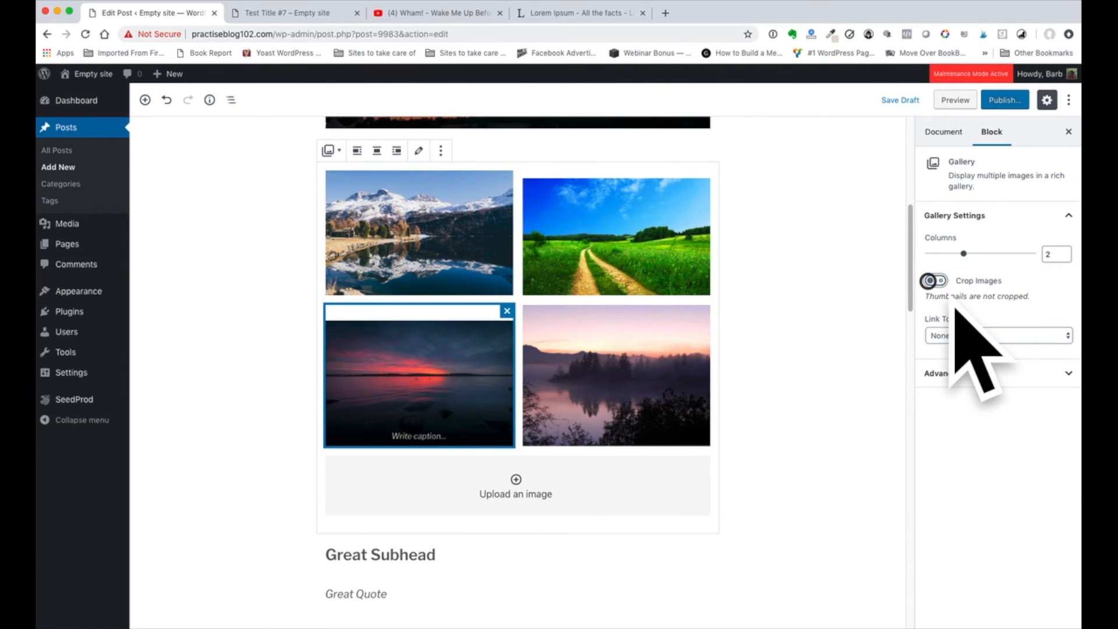
{"action": "left_click", "coordinate": [932, 281]}
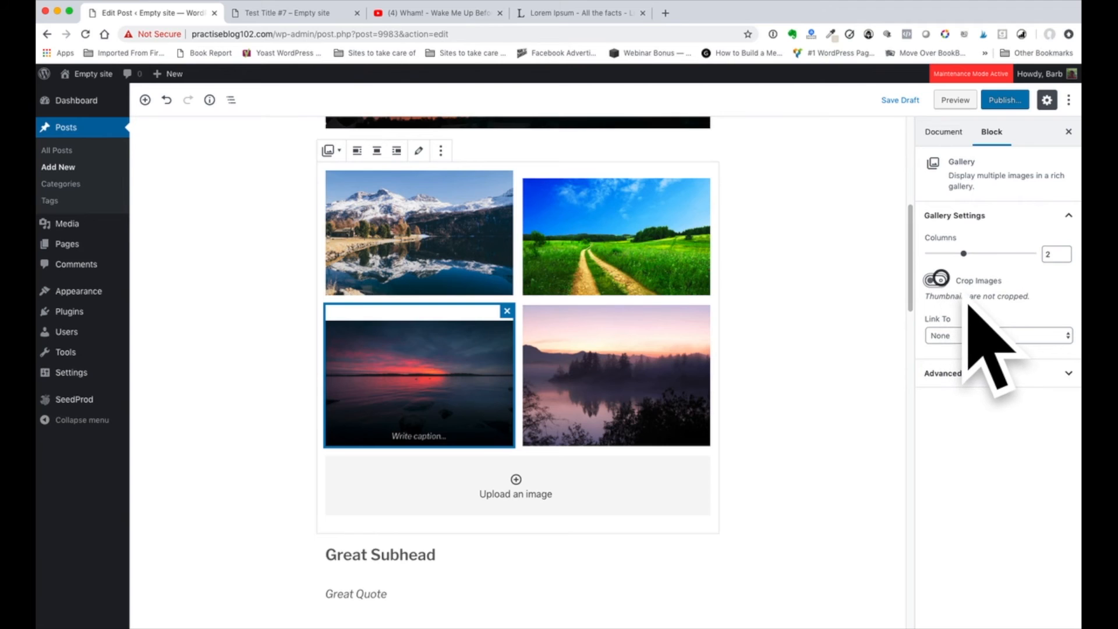
{"action": "left_click", "coordinate": [1002, 334]}
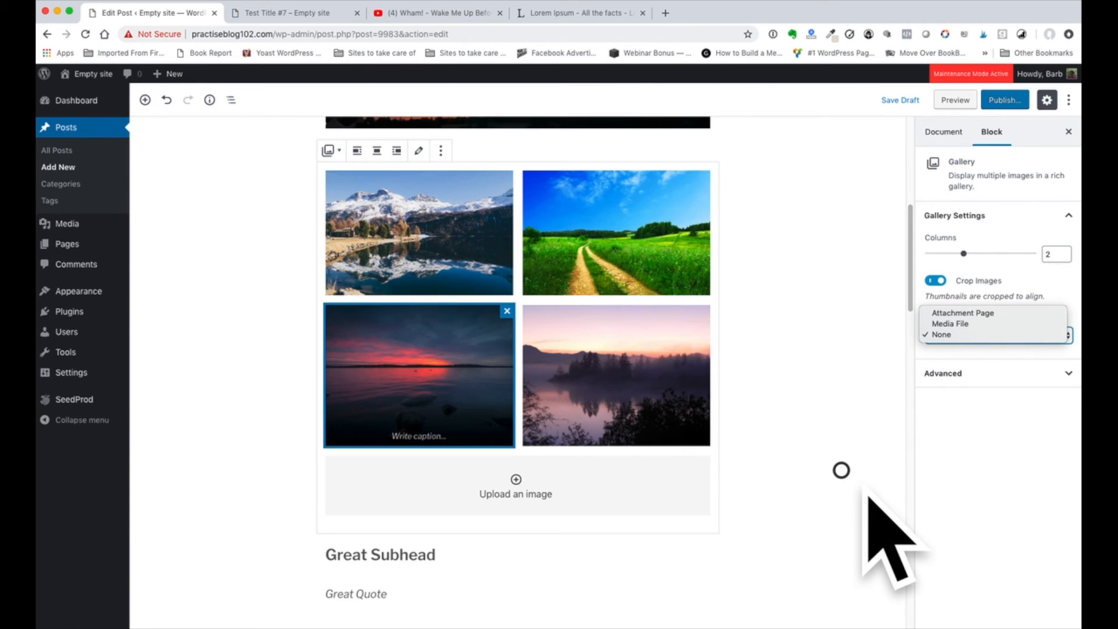
{"action": "left_click", "coordinate": [841, 469]}
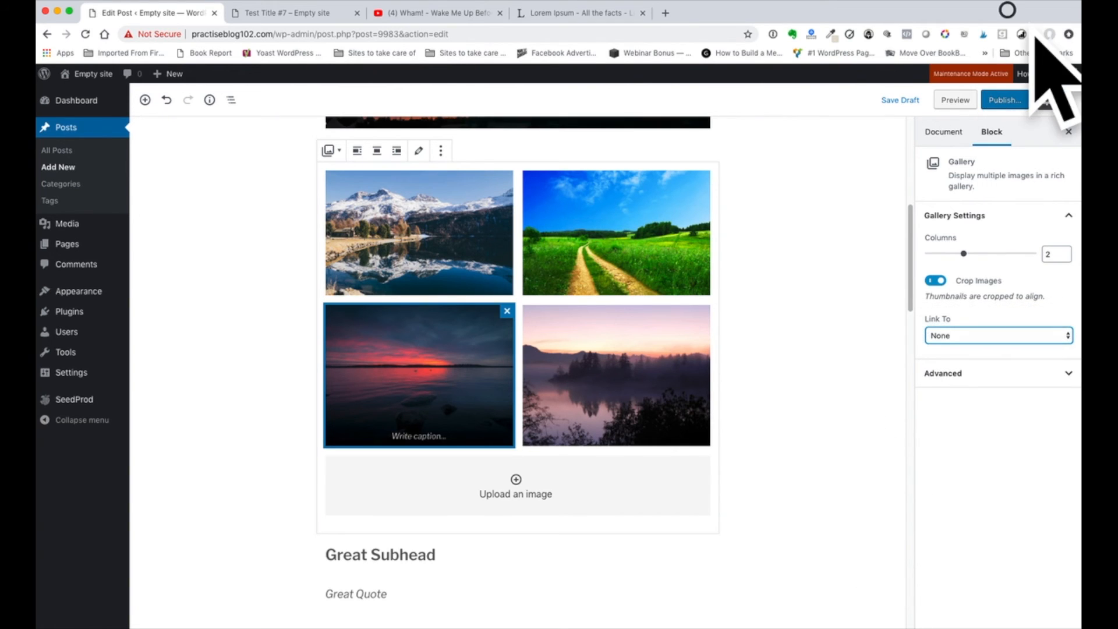
Save the draft with the two-column gallery.
{"action": "left_click", "coordinate": [900, 100]}
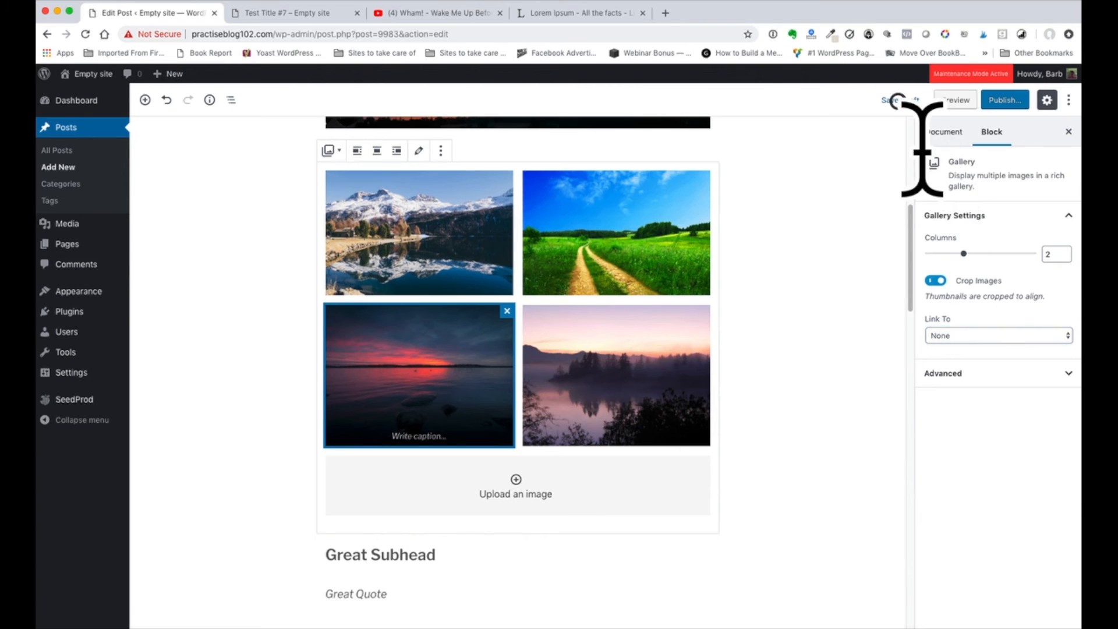
Preview the post to check how the two-column gallery displays, and return to the editor.
{"action": "left_click", "coordinate": [956, 101]}
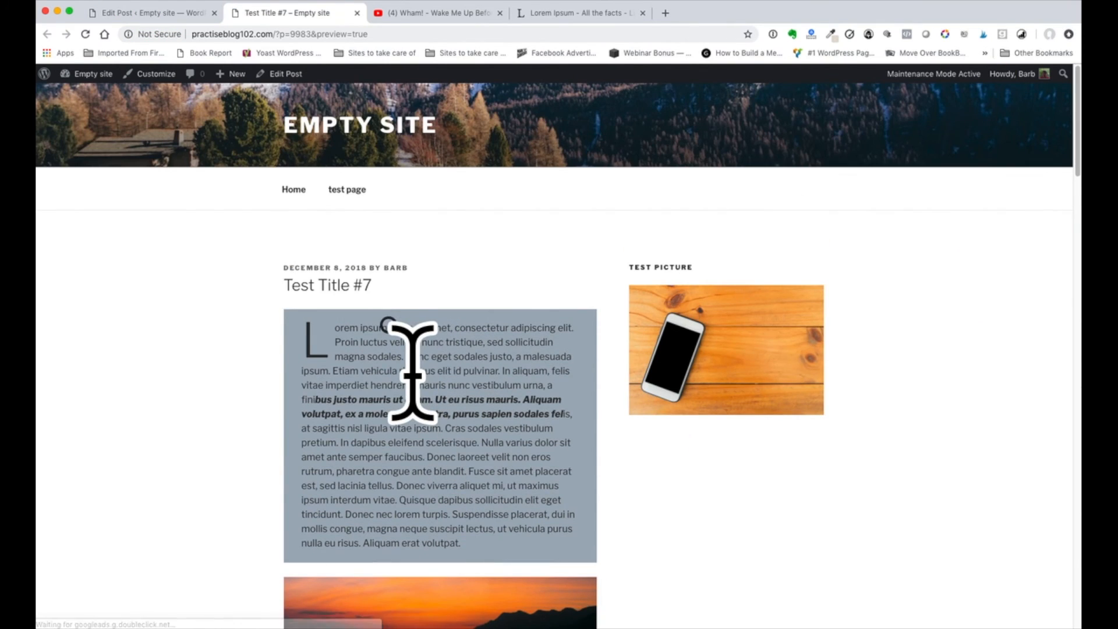
{"action": "scroll", "coordinate": [413, 373], "scroll_direction": "down", "scroll_amount": 10}
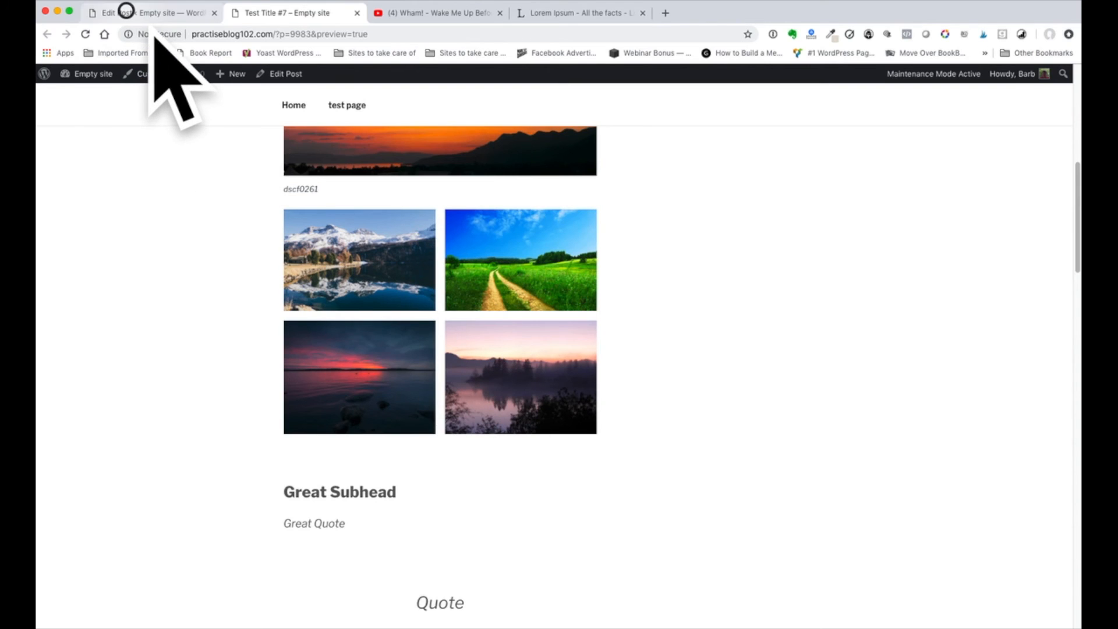
{"action": "left_click", "coordinate": [126, 12]}
{"action": "left_click", "coordinate": [464, 293]}
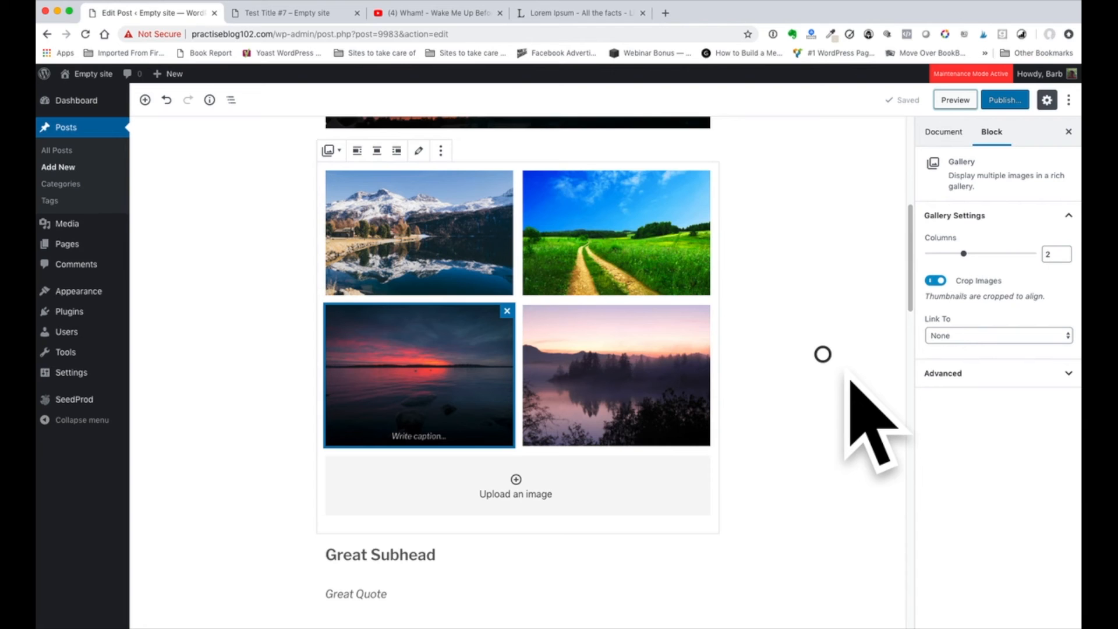
Review the block settings of the Great Subhead heading, the Great Quote block and the pullquote, including its color options.
{"action": "scroll", "coordinate": [822, 354], "scroll_direction": "down", "scroll_amount": 5}
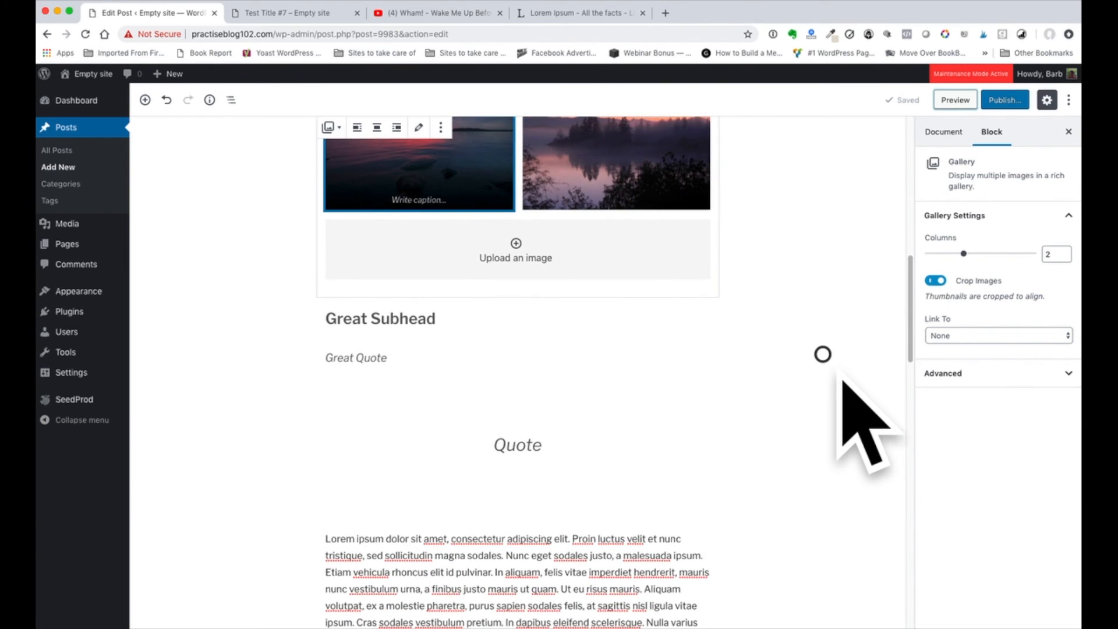
{"action": "left_click", "coordinate": [573, 325]}
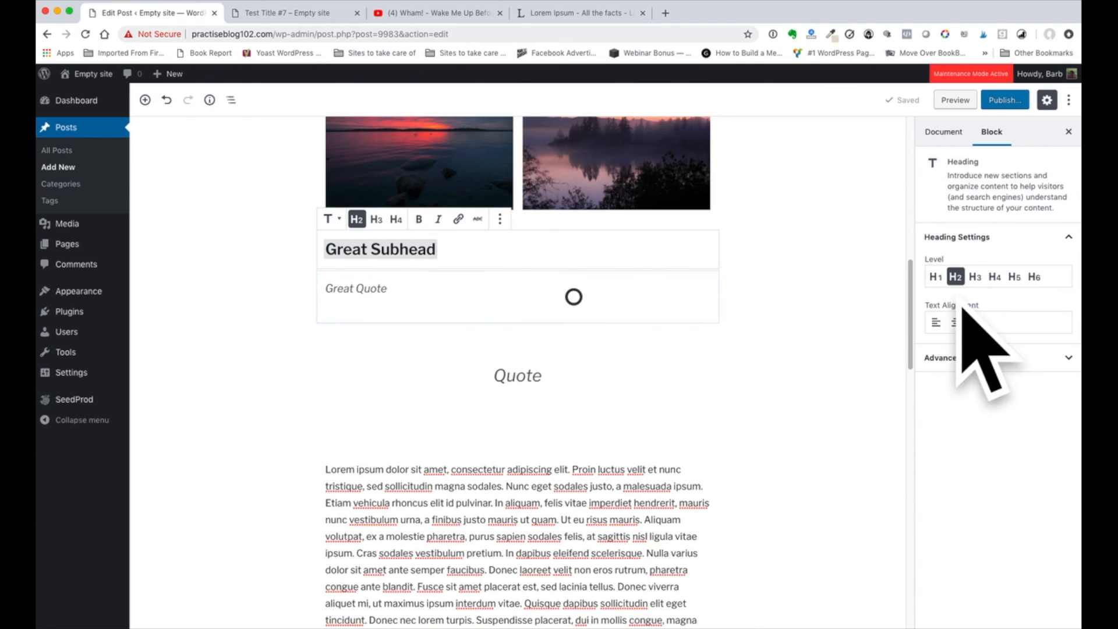
{"action": "left_click", "coordinate": [582, 303]}
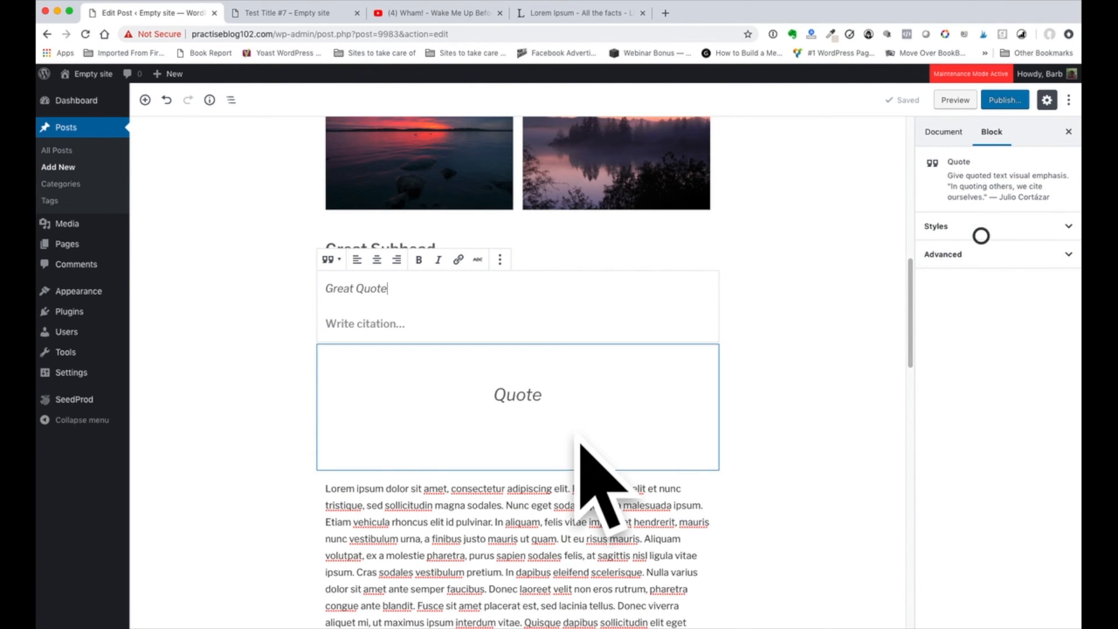
{"action": "left_click", "coordinate": [604, 444]}
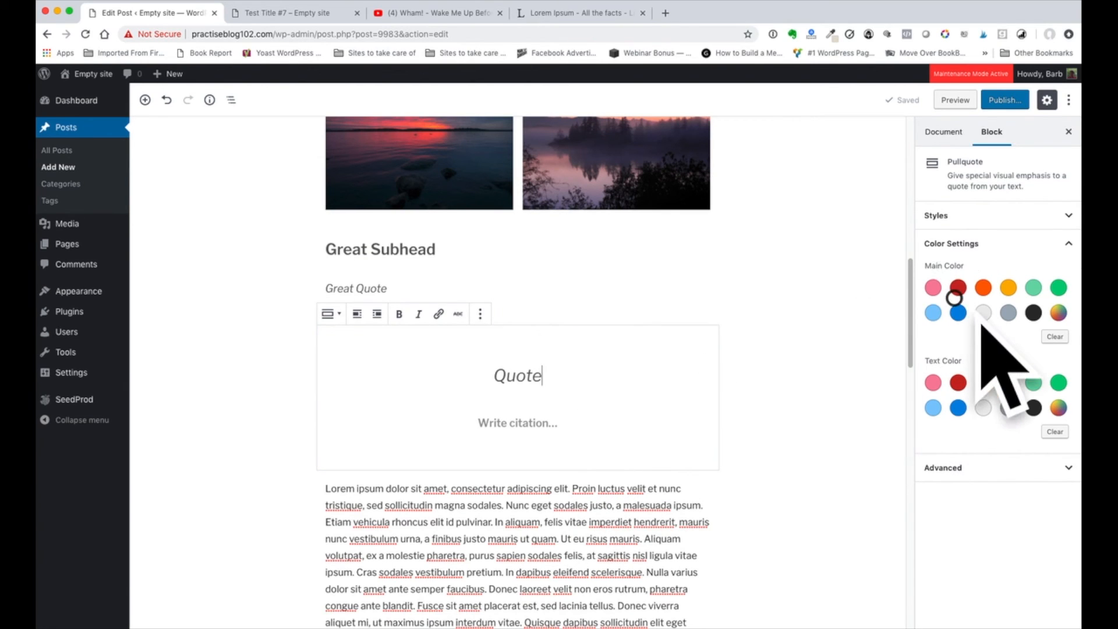
{"action": "left_click", "coordinate": [958, 382]}
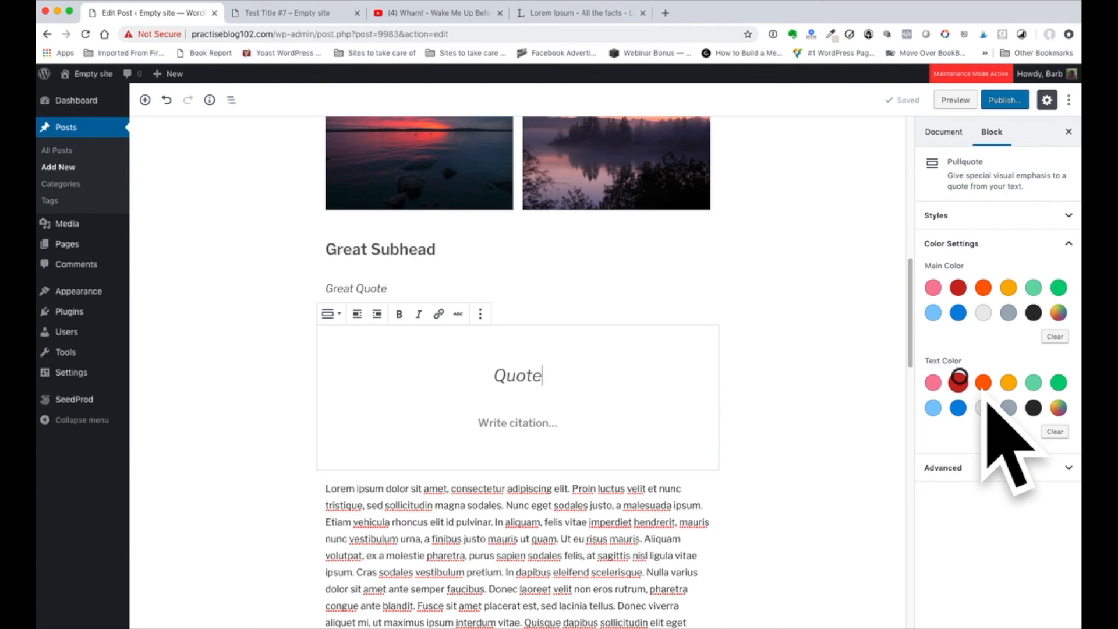
{"action": "scroll", "coordinate": [854, 424], "scroll_direction": "down", "scroll_amount": 5}
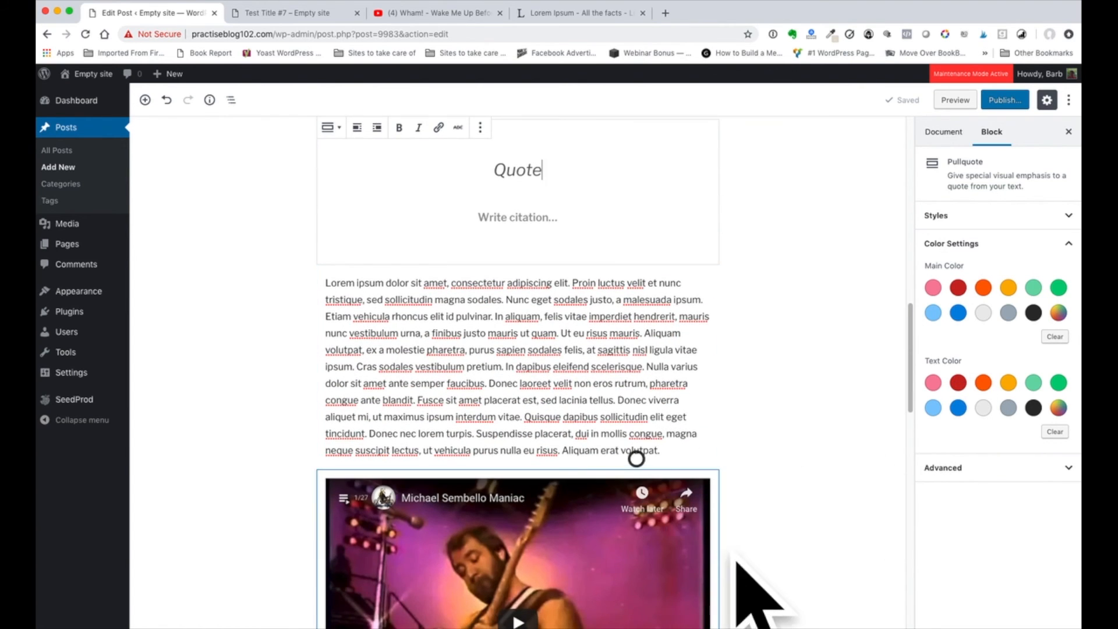
Examine the media settings of the embedded YouTube video.
{"action": "left_click", "coordinate": [714, 597]}
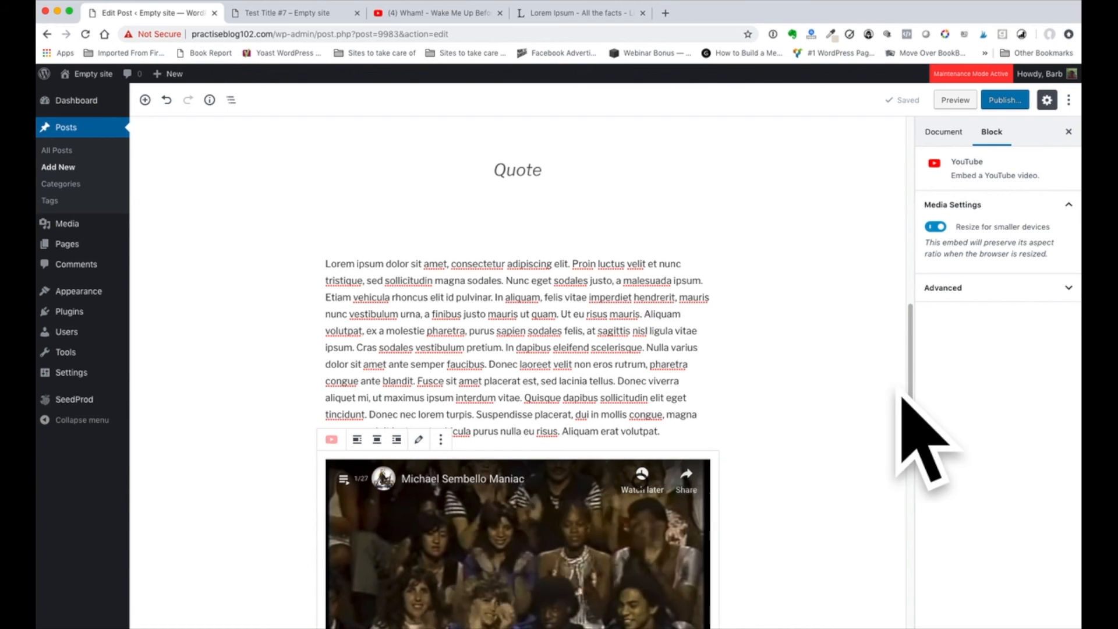
{"action": "scroll", "coordinate": [845, 408], "scroll_direction": "down", "scroll_amount": 2}
{"action": "scroll", "coordinate": [844, 408], "scroll_direction": "down", "scroll_amount": 3}
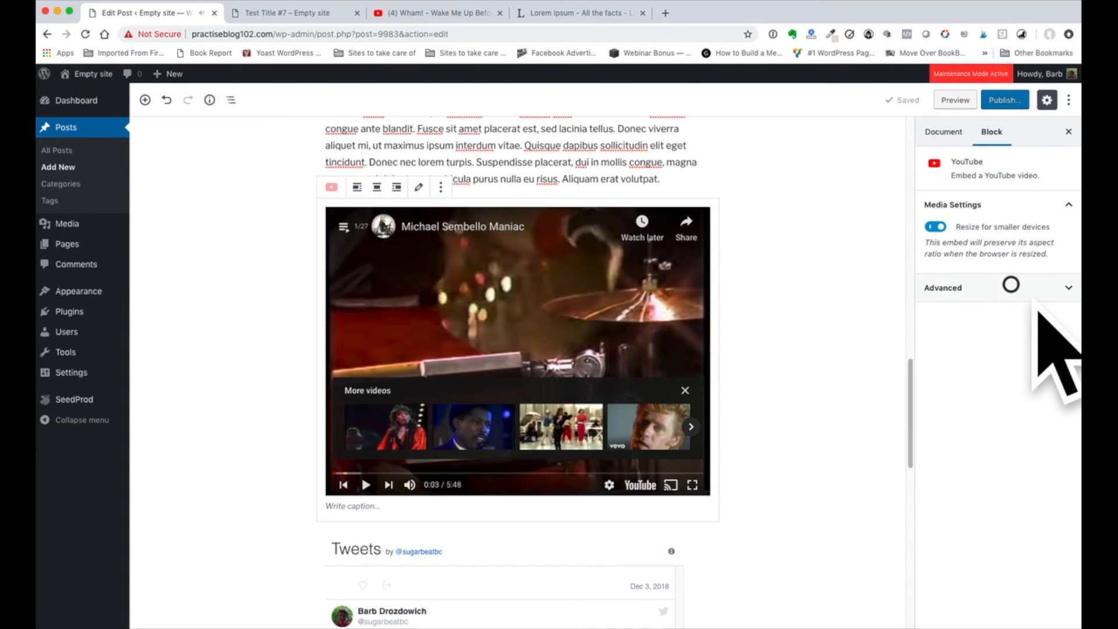
Give the Amazon button at the end of the post a red background and center it, checking the available button styles.
{"action": "scroll", "coordinate": [865, 431], "scroll_direction": "down", "scroll_amount": 10}
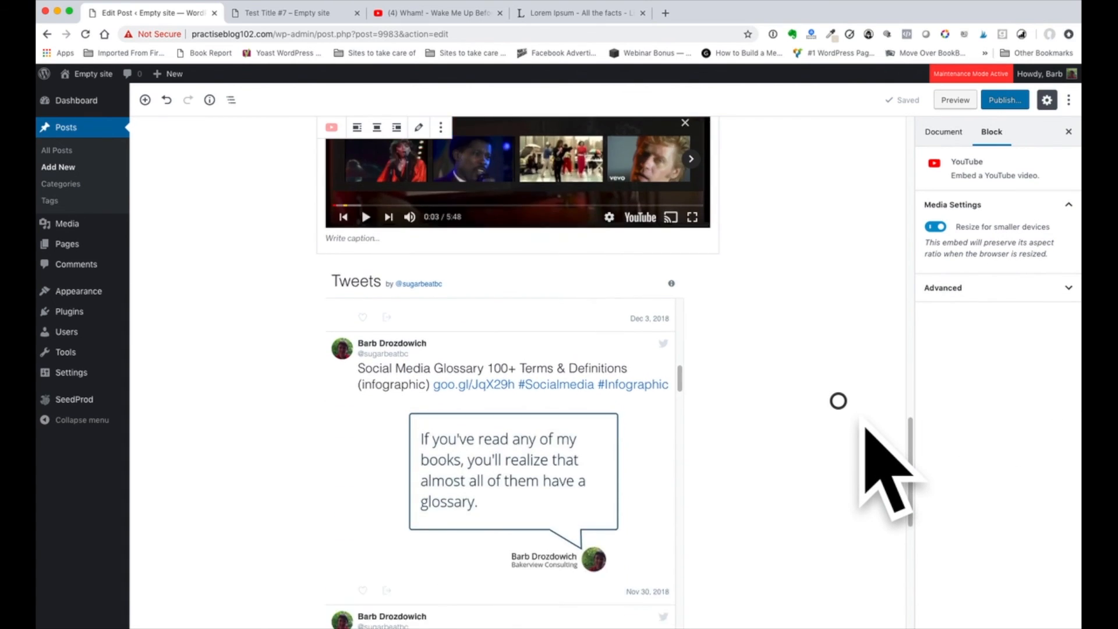
{"action": "scroll", "coordinate": [865, 430], "scroll_direction": "down", "scroll_amount": 1}
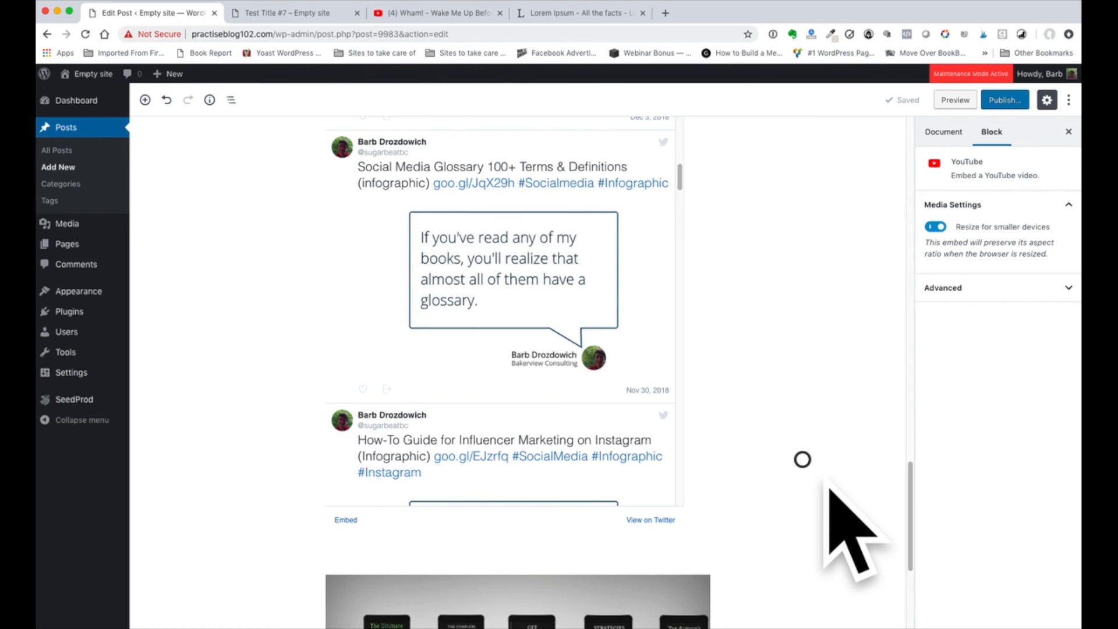
{"action": "scroll", "coordinate": [830, 491], "scroll_direction": "down", "scroll_amount": 2}
{"action": "scroll", "coordinate": [830, 490], "scroll_direction": "down", "scroll_amount": 4}
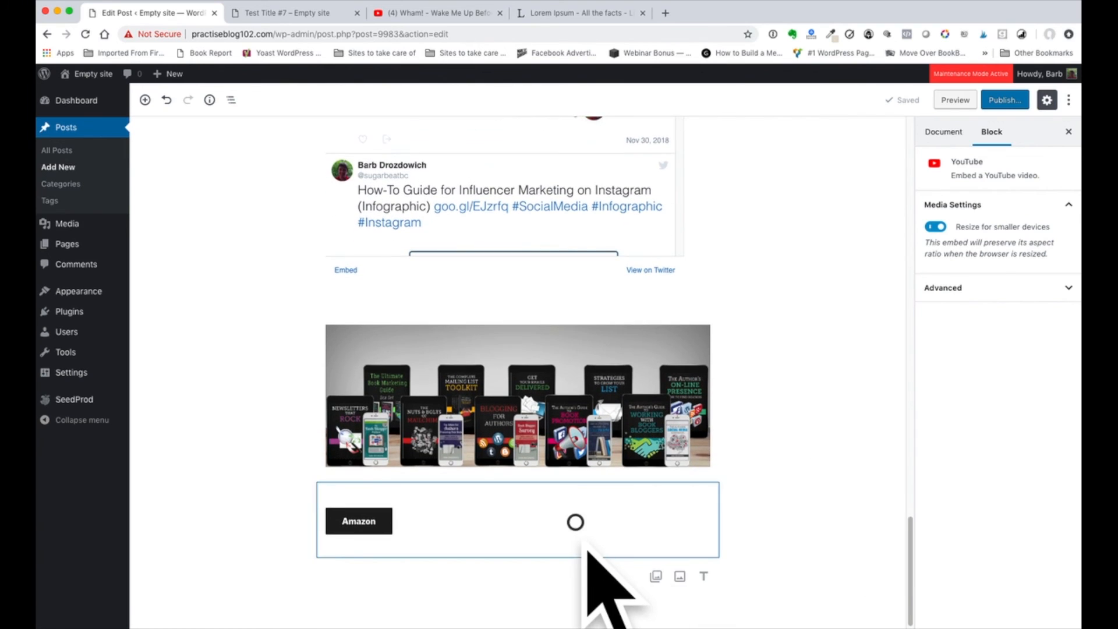
{"action": "left_click", "coordinate": [589, 551]}
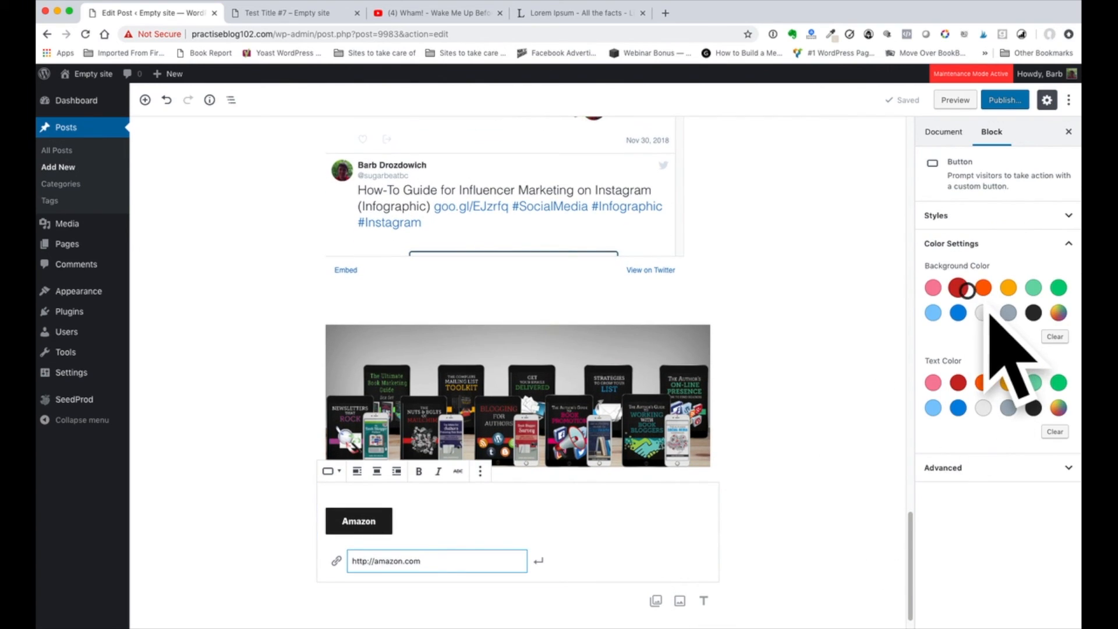
{"action": "left_click", "coordinate": [958, 287]}
{"action": "left_click", "coordinate": [328, 529]}
{"action": "left_click", "coordinate": [377, 470]}
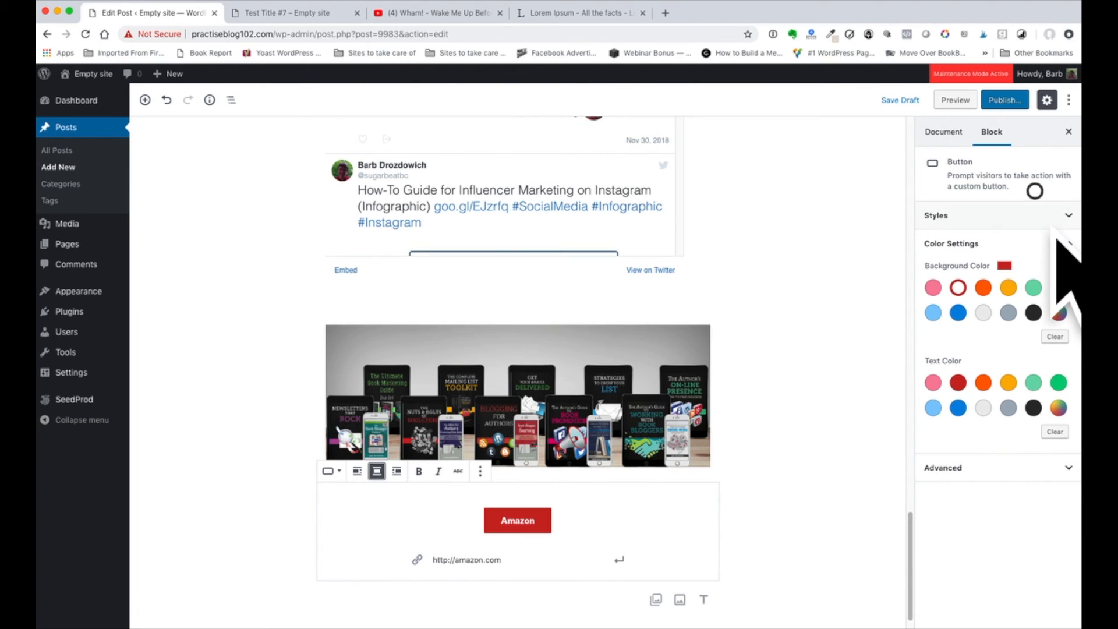
{"action": "left_click", "coordinate": [1028, 215]}
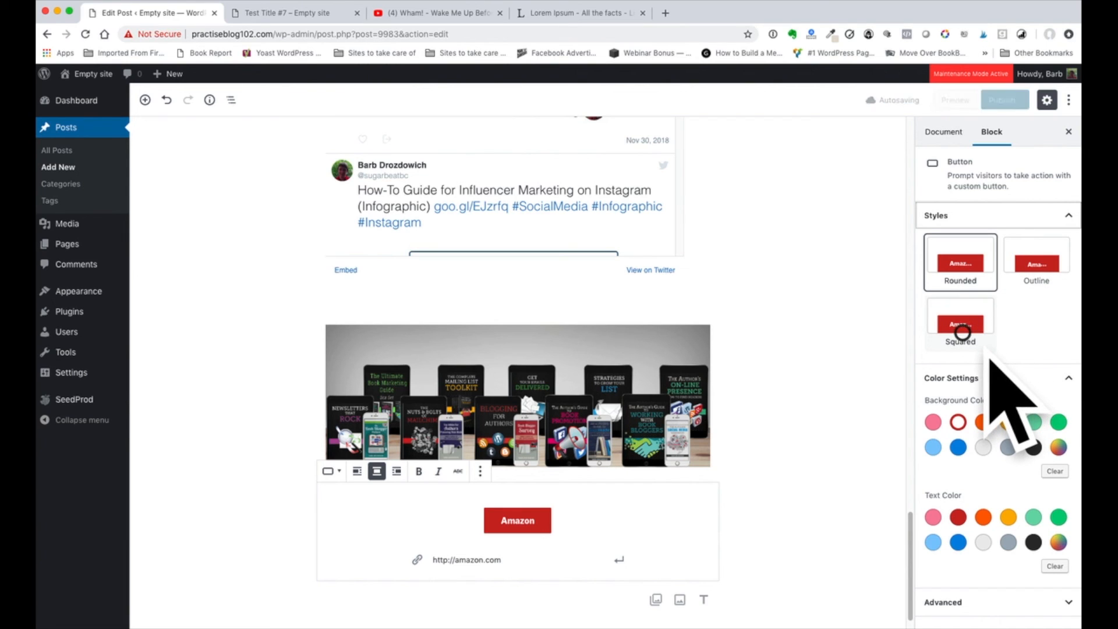
{"action": "left_click", "coordinate": [822, 461]}
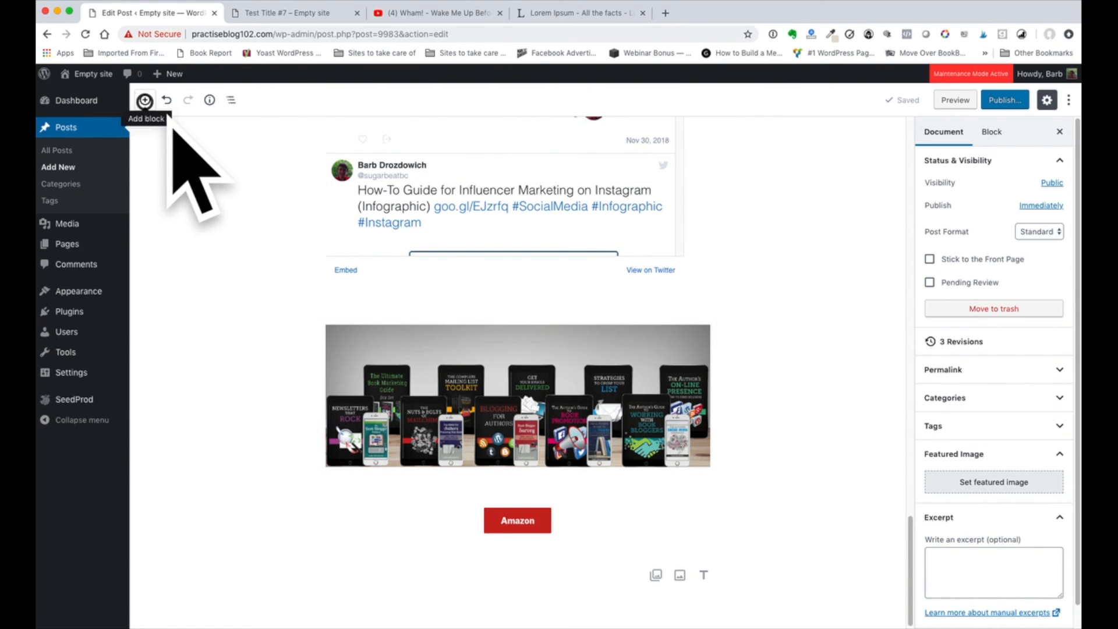
Insert the Signature reusable block below the Amazon button.
{"action": "left_click", "coordinate": [146, 100]}
{"action": "scroll", "coordinate": [233, 297], "scroll_direction": "down", "scroll_amount": 3}
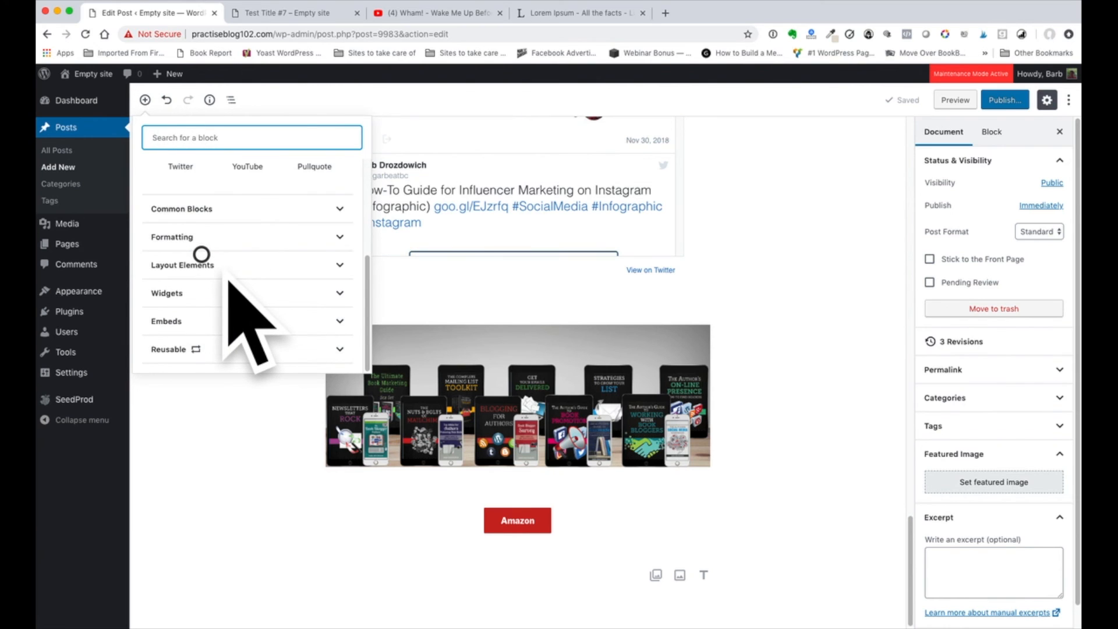
{"action": "left_click", "coordinate": [172, 349]}
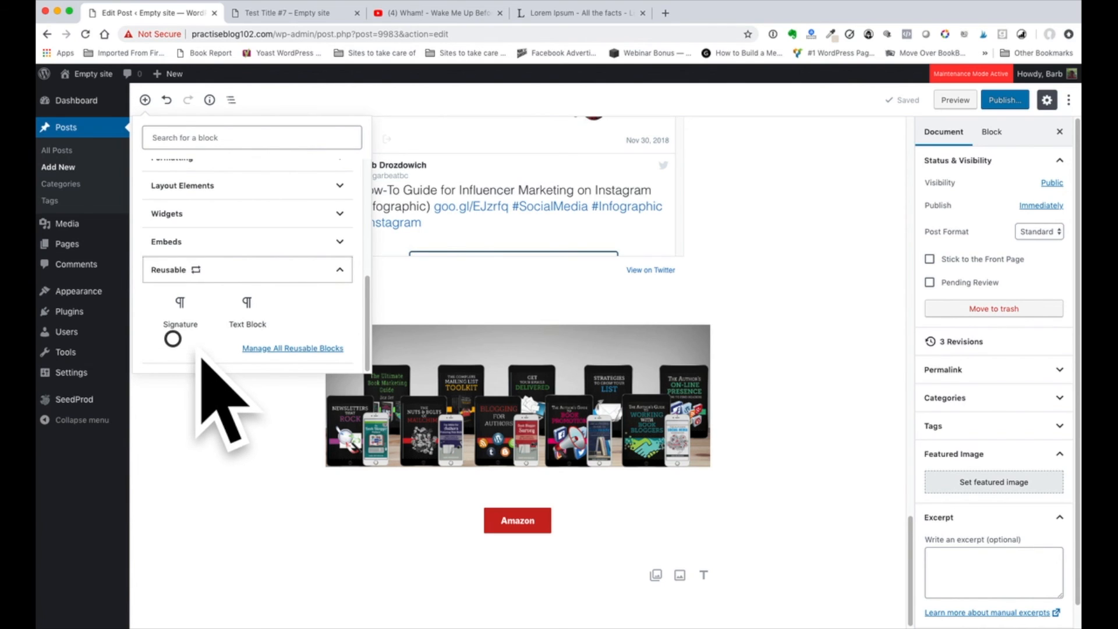
{"action": "mouse_move", "coordinate": [179, 308]}
{"action": "left_click", "coordinate": [180, 311]}
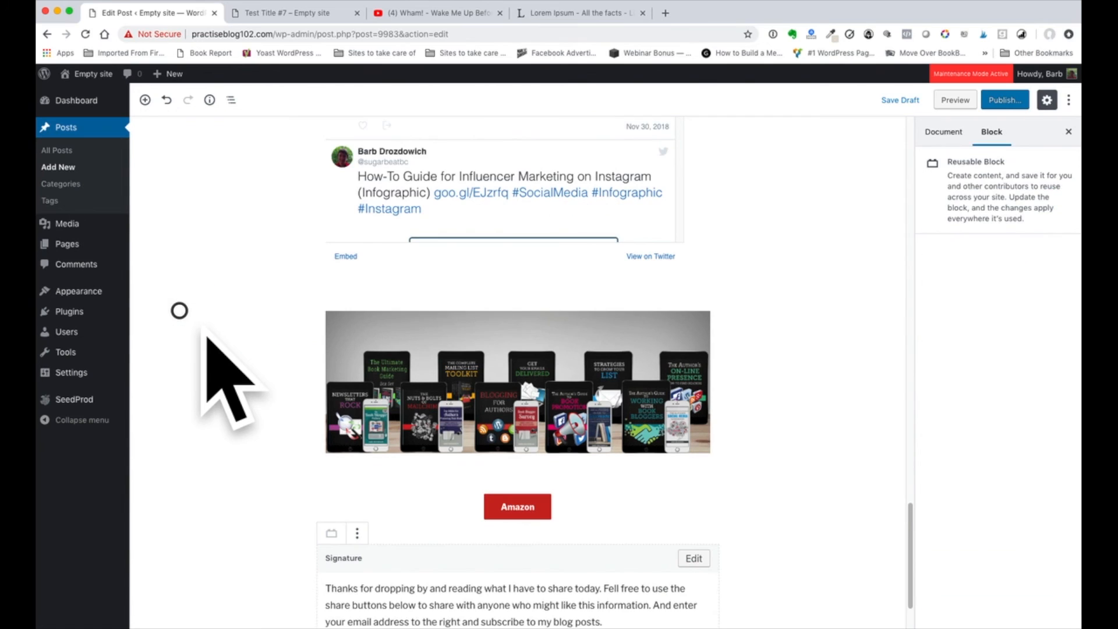
{"action": "scroll", "coordinate": [216, 499], "scroll_direction": "down", "scroll_amount": 2}
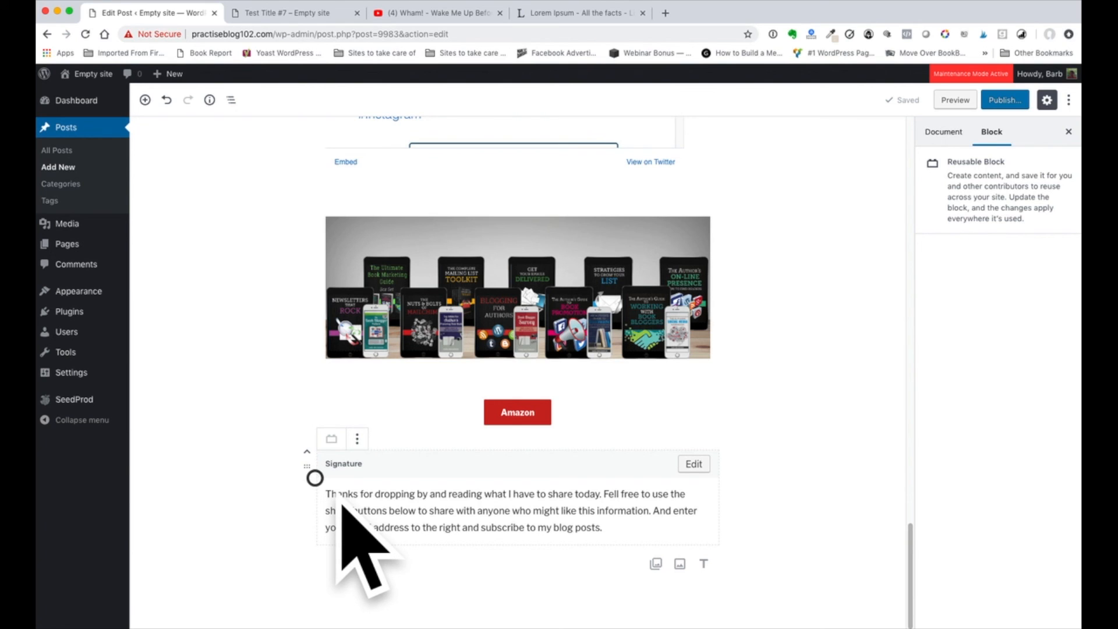
{"action": "left_click", "coordinate": [804, 285]}
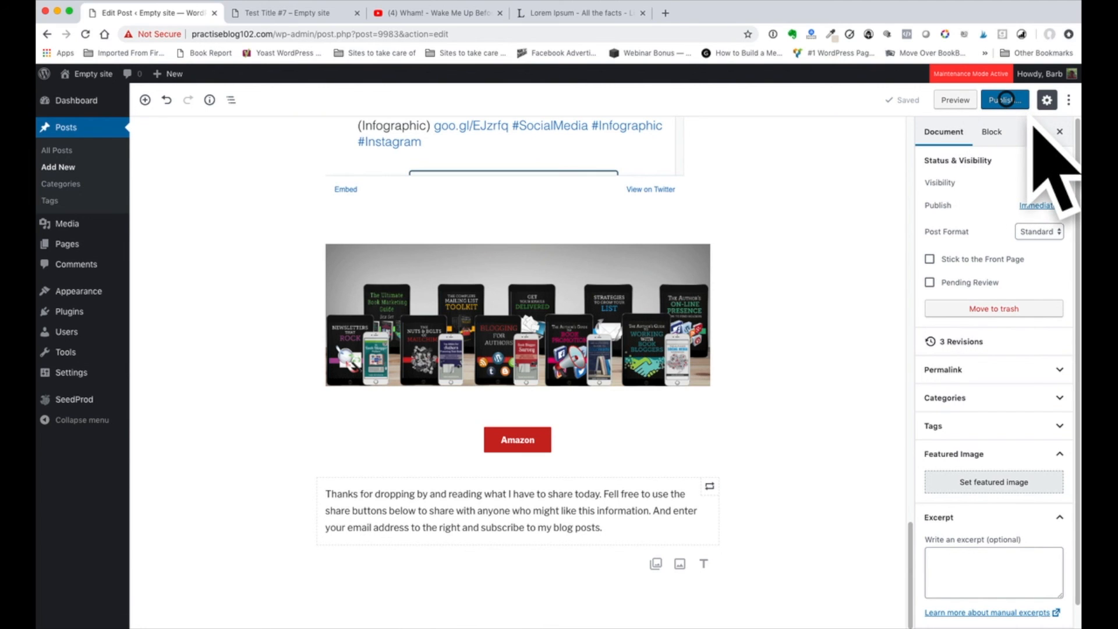
Publish the post immediately with Public visibility after checking the visibility and publish date options, and dismiss the notice.
{"action": "left_click", "coordinate": [1006, 100]}
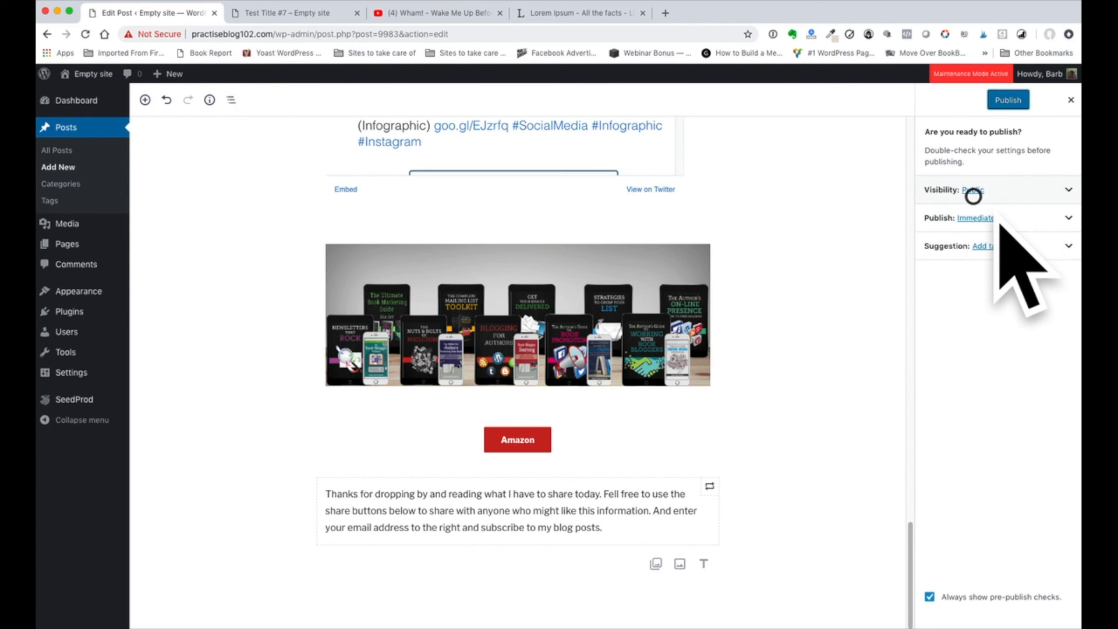
{"action": "left_click", "coordinate": [1039, 184]}
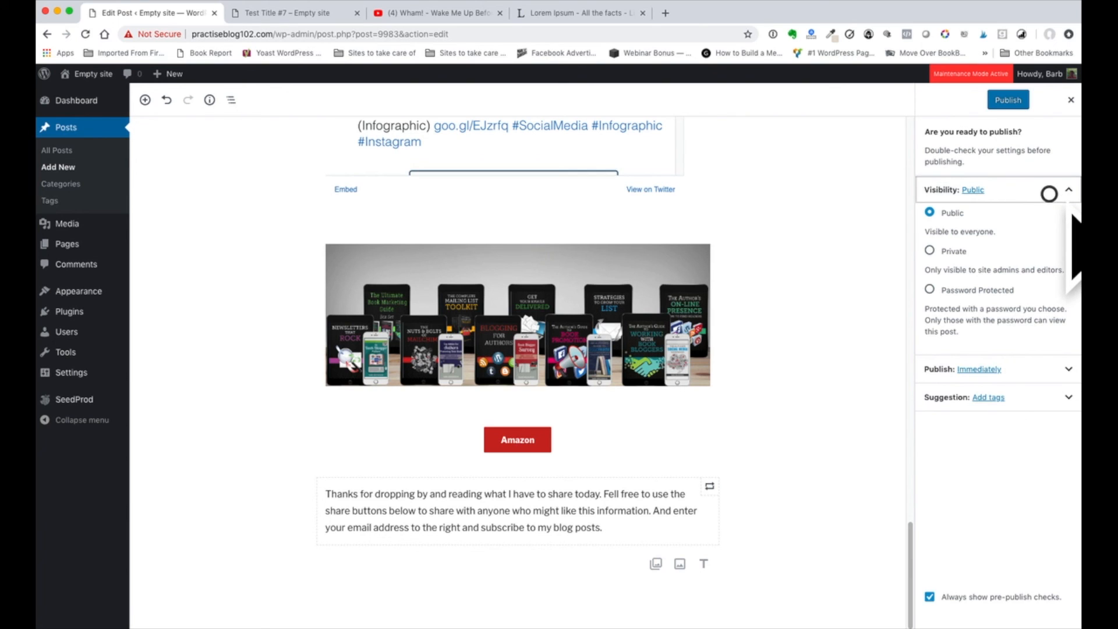
{"action": "left_click", "coordinate": [1042, 191]}
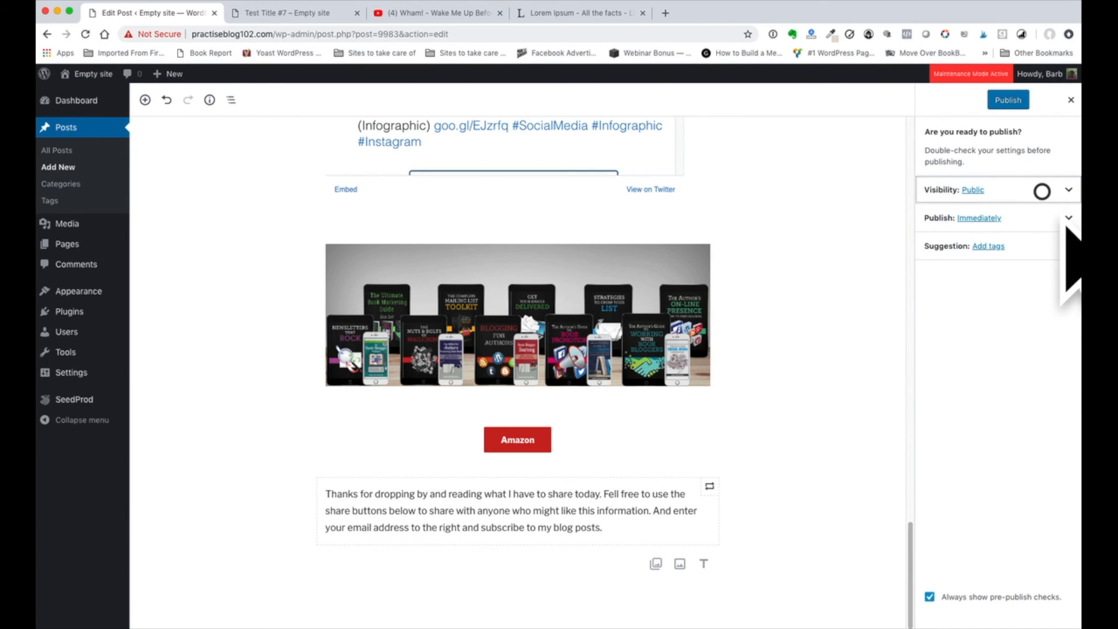
{"action": "left_click", "coordinate": [1026, 217]}
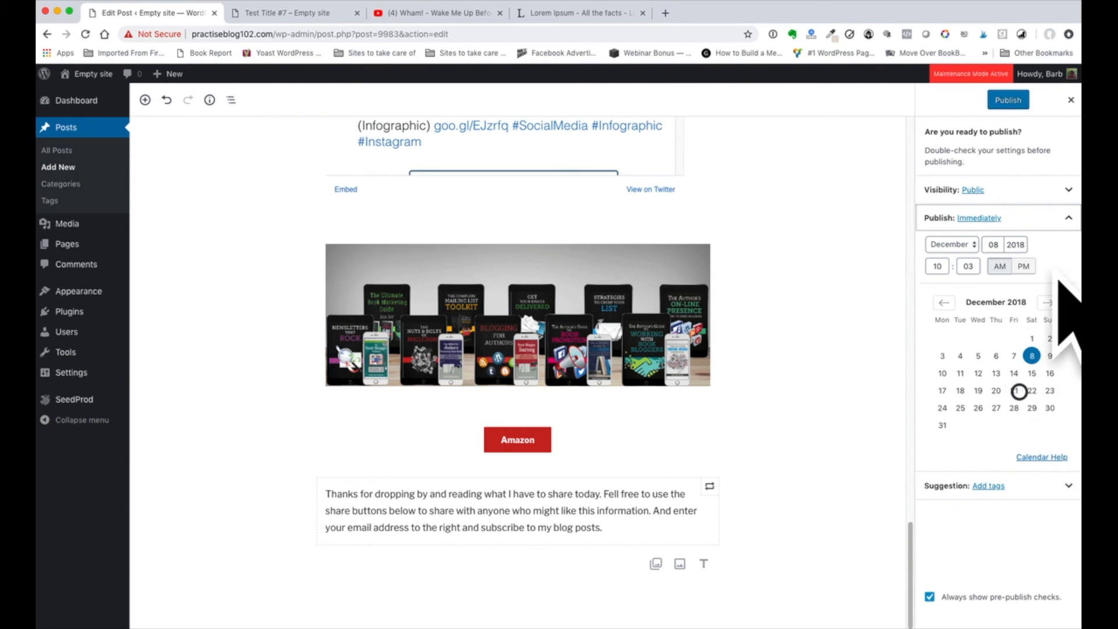
{"action": "left_click", "coordinate": [1027, 214]}
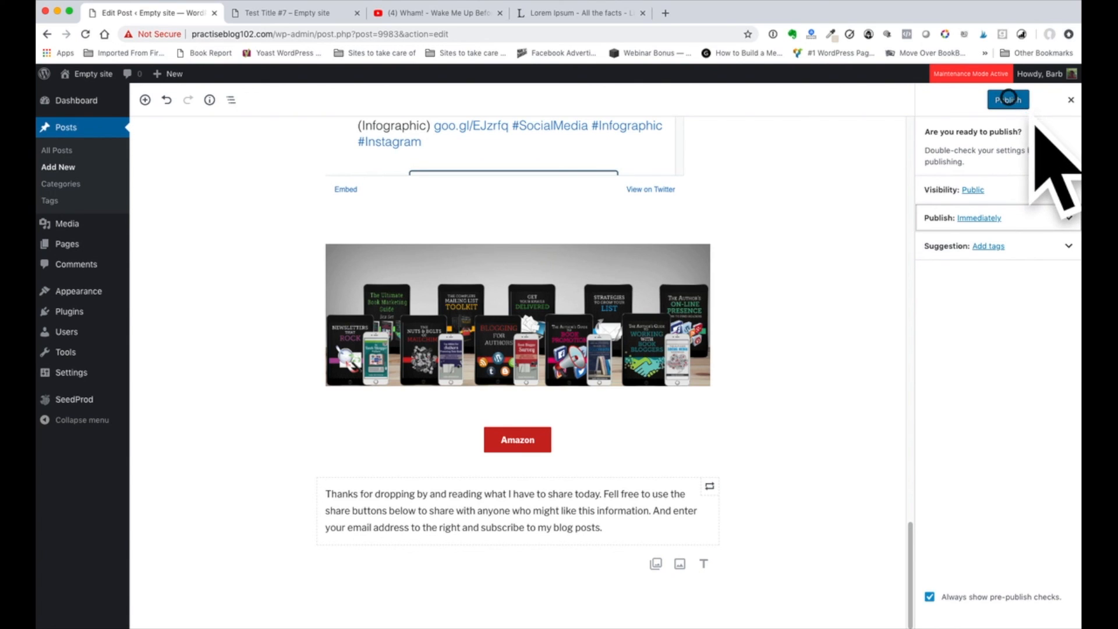
{"action": "left_click", "coordinate": [1008, 100]}
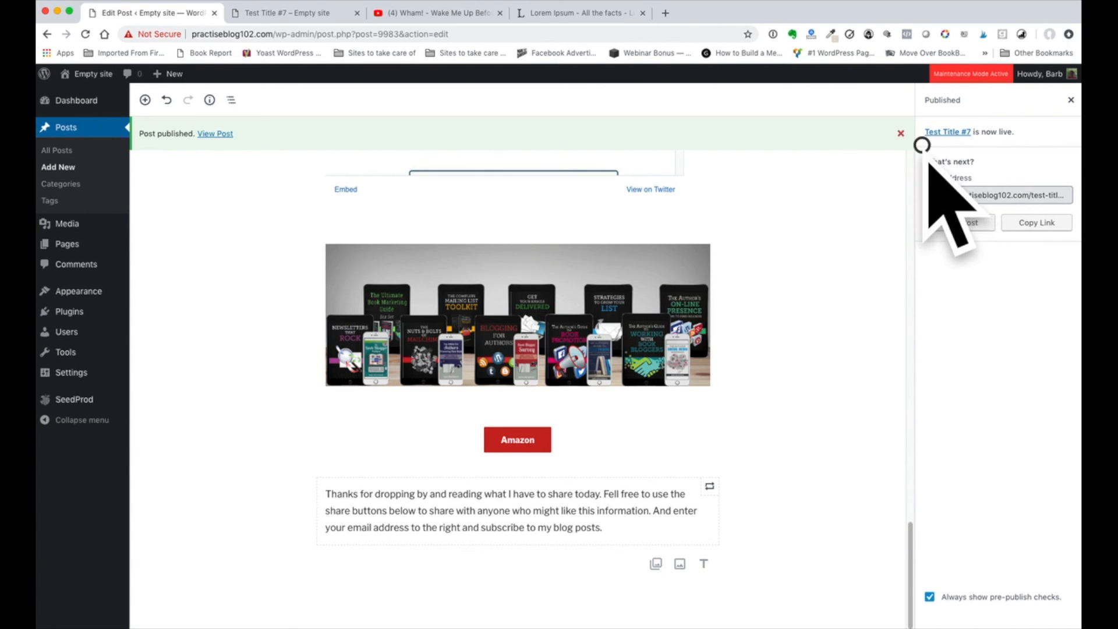
{"action": "left_click", "coordinate": [901, 133]}
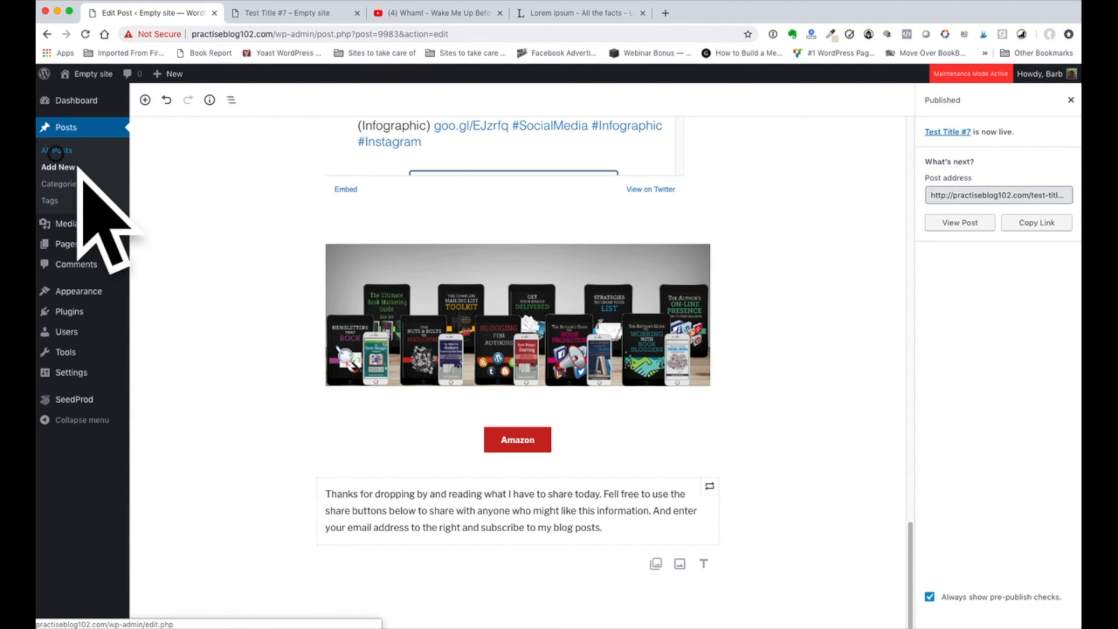
Open the Test Title #6 draft for editing from the list of all posts and check its permalink settings.
{"action": "left_click", "coordinate": [55, 151]}
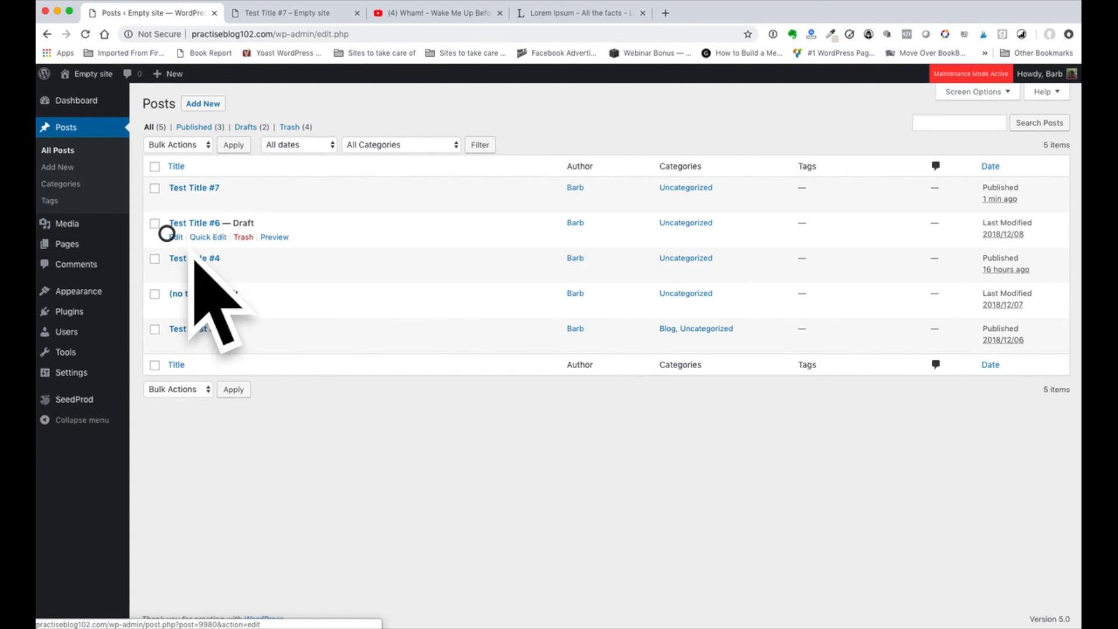
{"action": "left_click", "coordinate": [174, 237]}
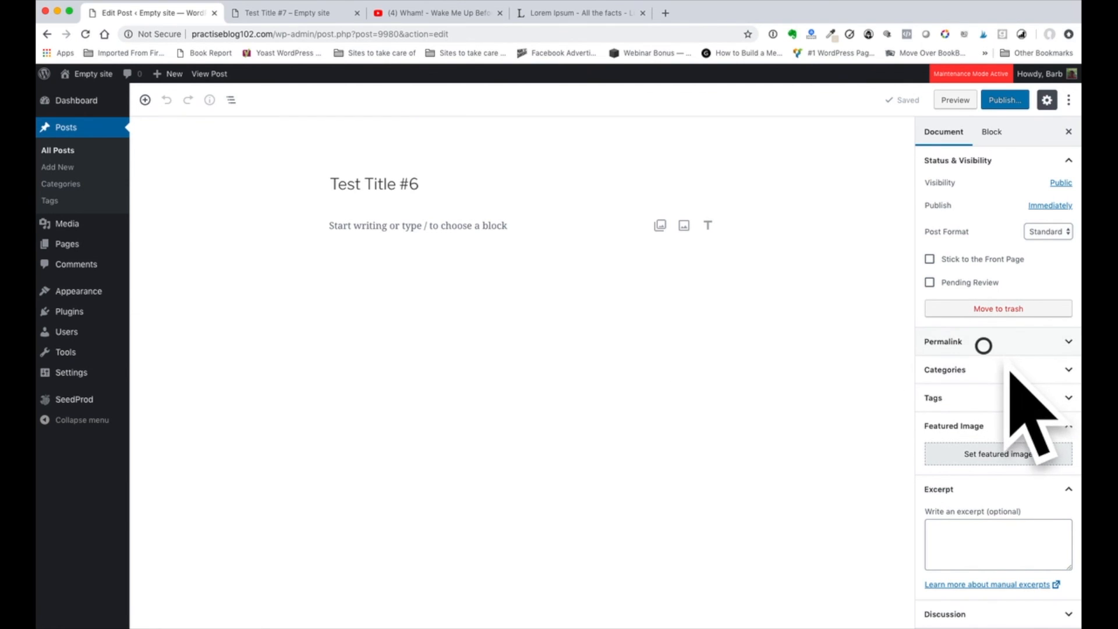
{"action": "left_click", "coordinate": [982, 340]}
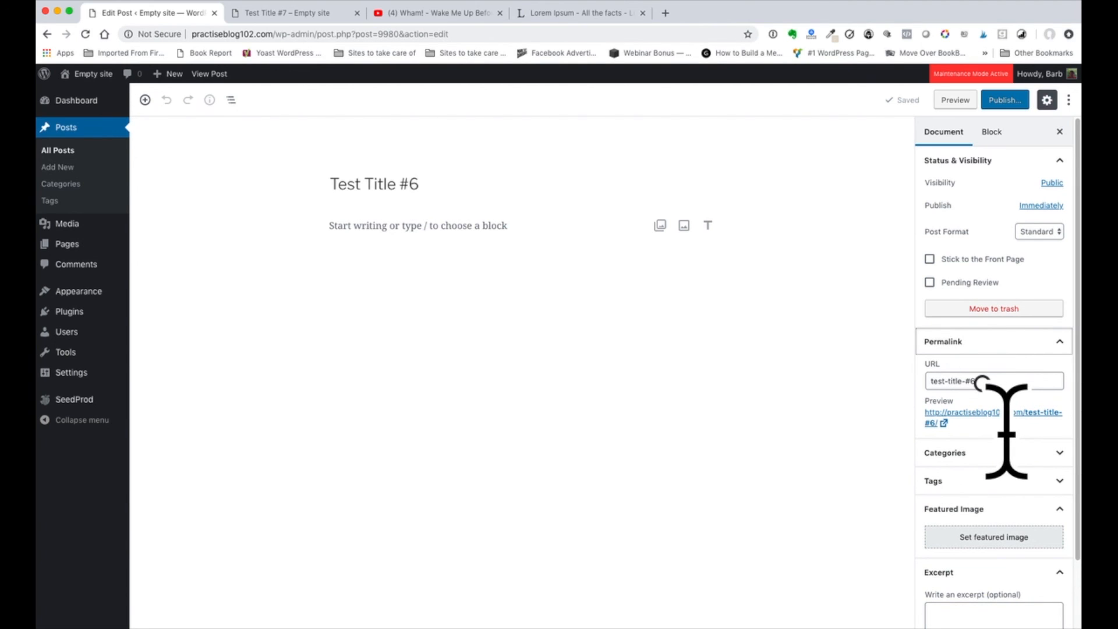
{"action": "left_click", "coordinate": [982, 341]}
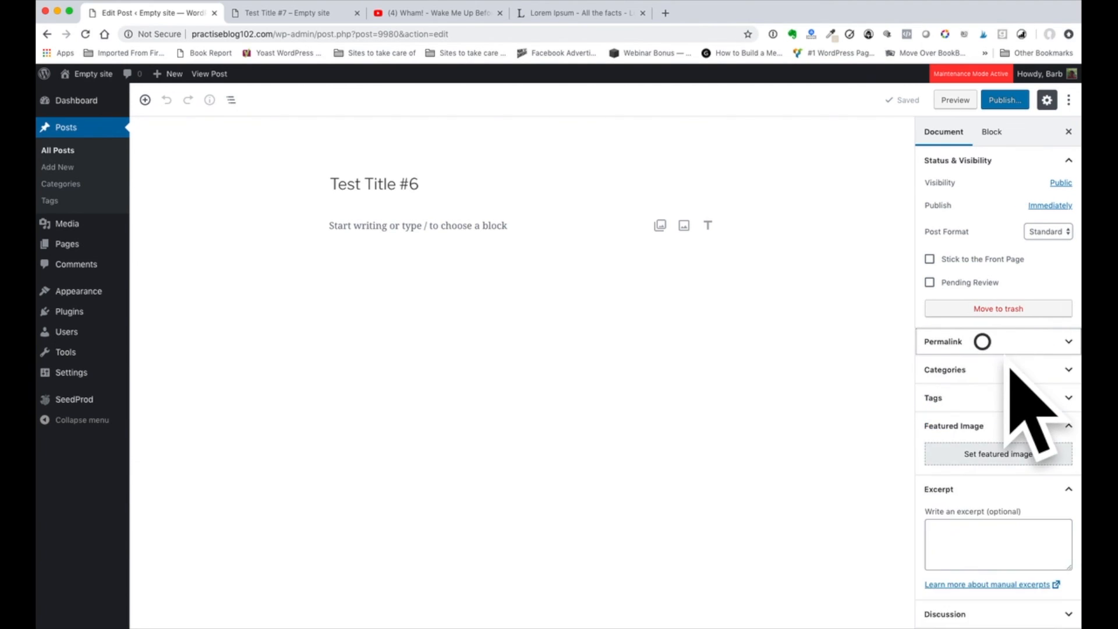
Examine the draft's category, tag and featured image options in the document settings.
{"action": "left_click", "coordinate": [982, 370]}
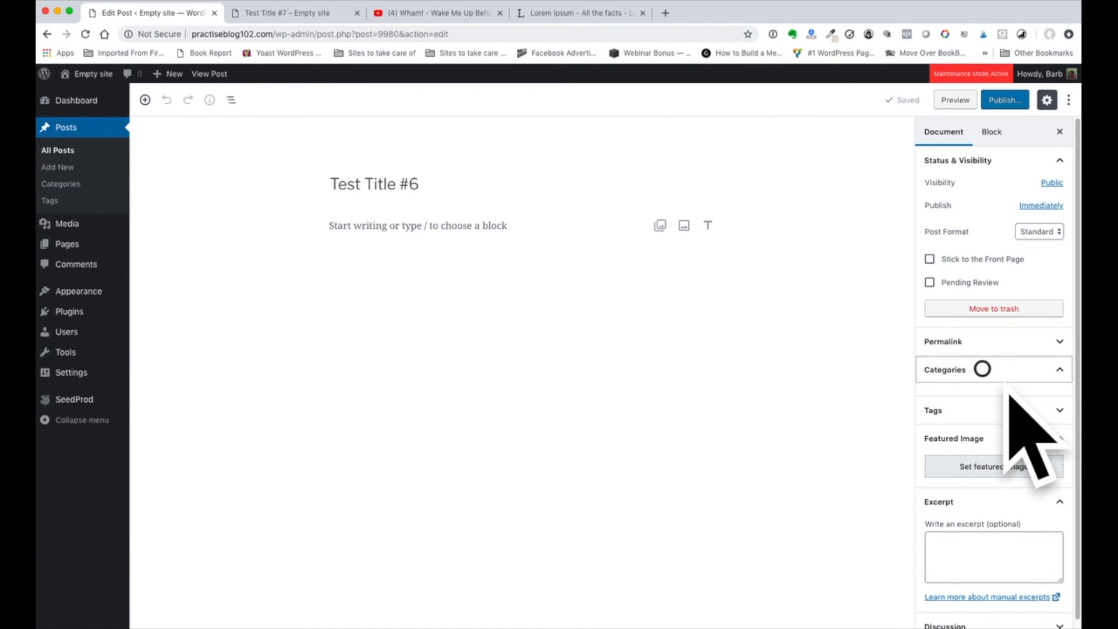
{"action": "scroll", "coordinate": [958, 460], "scroll_direction": "down", "scroll_amount": 3}
{"action": "scroll", "coordinate": [956, 461], "scroll_direction": "down", "scroll_amount": 8}
{"action": "scroll", "coordinate": [956, 461], "scroll_direction": "up", "scroll_amount": 3}
{"action": "left_click", "coordinate": [989, 368]}
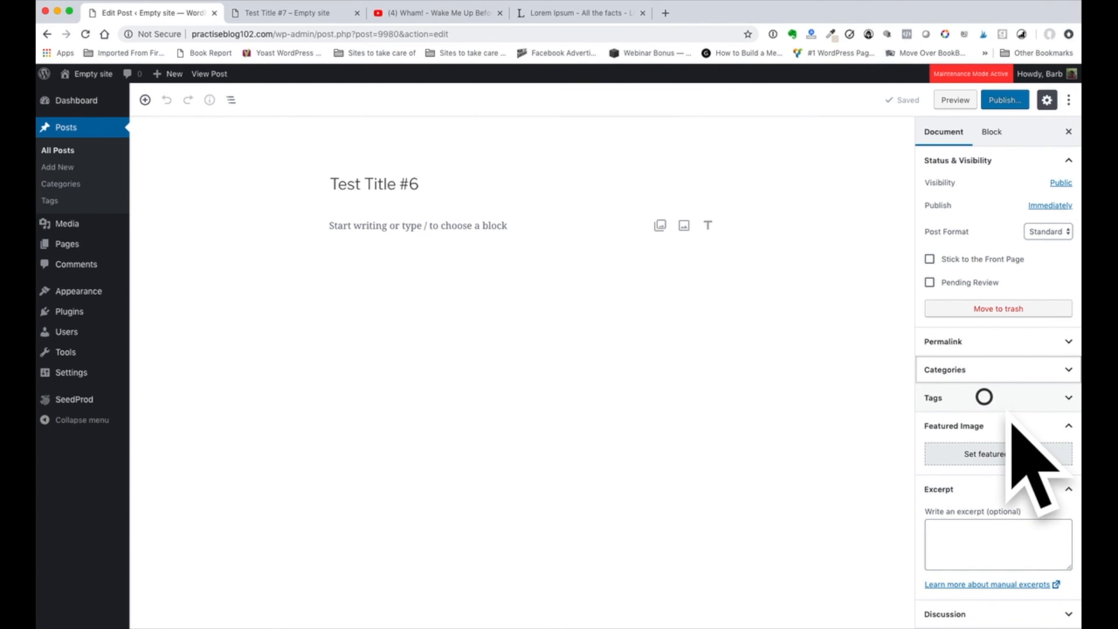
{"action": "left_click", "coordinate": [984, 397]}
{"action": "left_click", "coordinate": [982, 432]}
{"action": "left_click", "coordinate": [991, 397]}
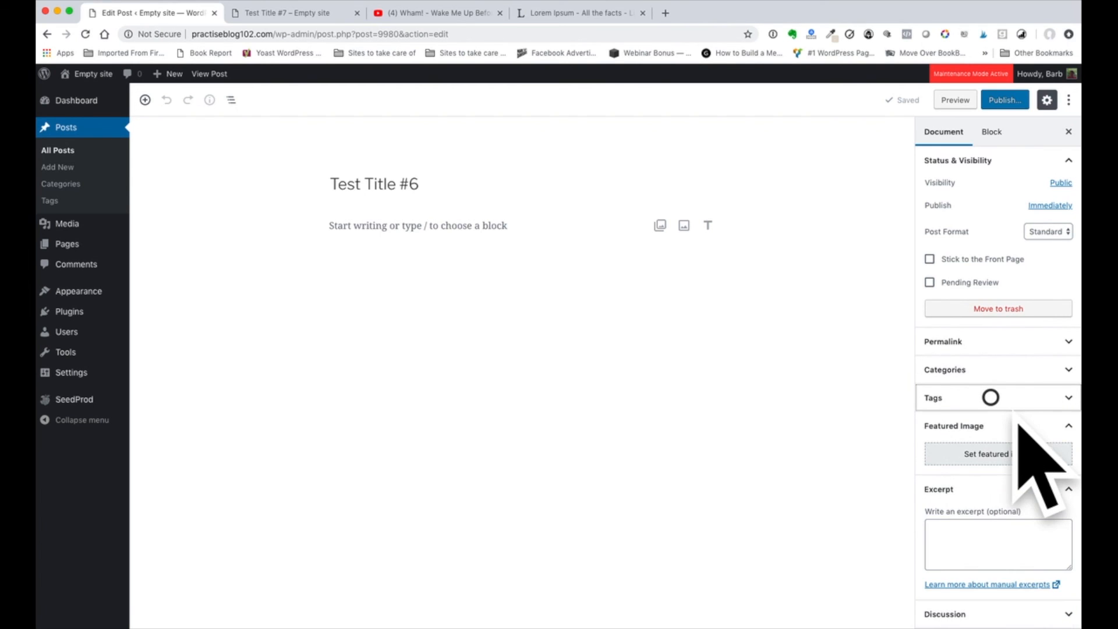
{"action": "left_click", "coordinate": [982, 448]}
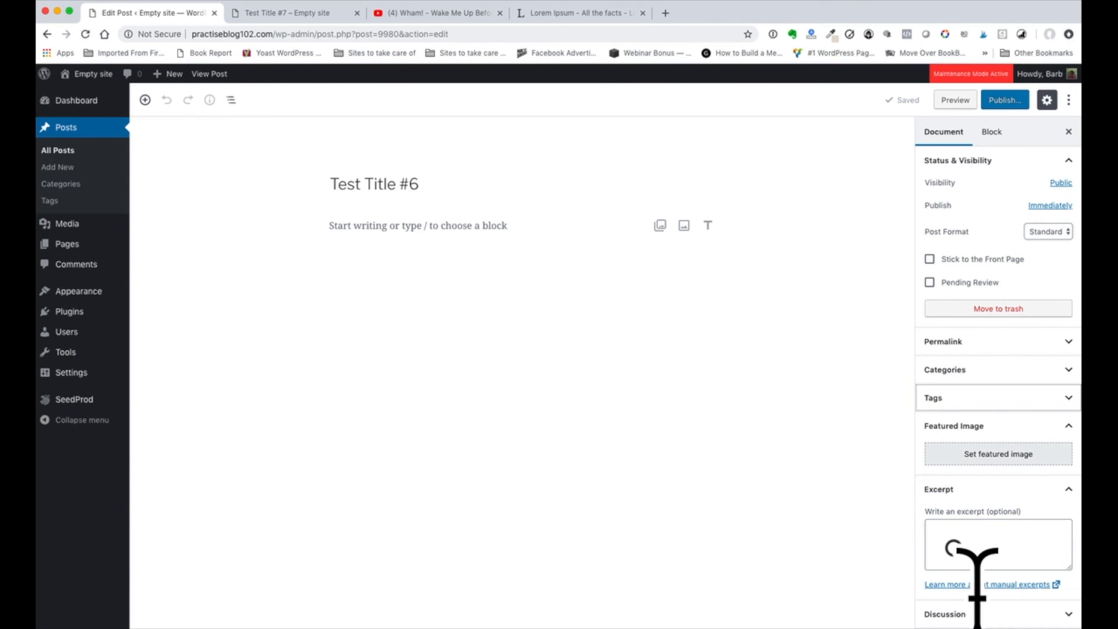
Enter the placeholder text "jfdajfdlk;afjdlksjflkdsjlsd" as the draft's excerpt.
{"action": "left_click", "coordinate": [948, 542]}
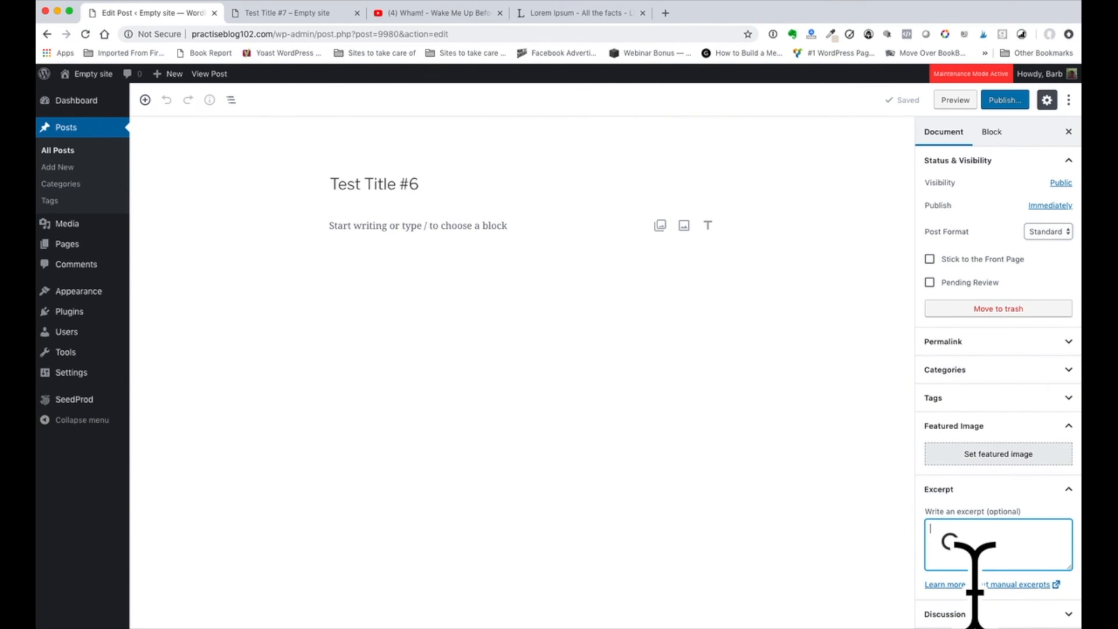
{"action": "type", "text": "jfda"}
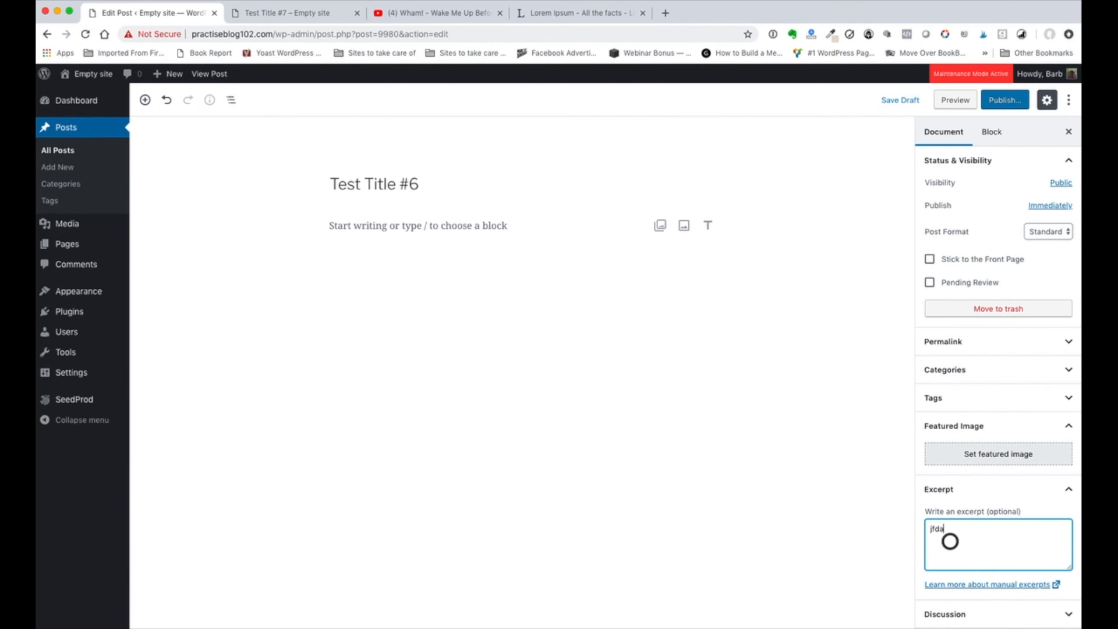
{"action": "type", "text": "jfdlk;afjdlksjflkdsjlsd"}
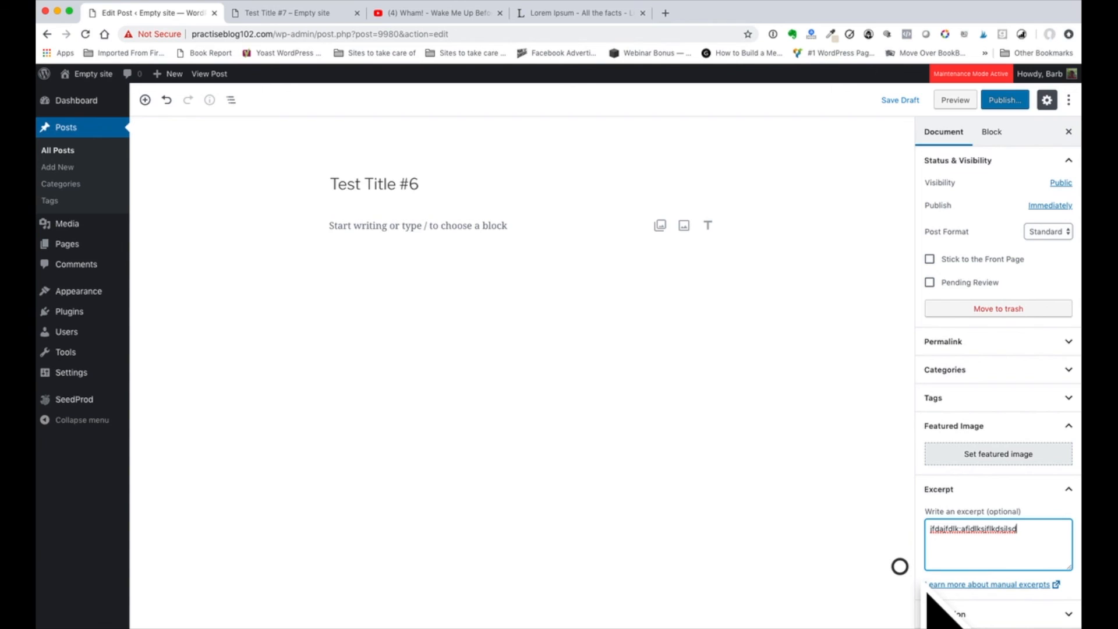
{"action": "scroll", "coordinate": [932, 593], "scroll_direction": "down", "scroll_amount": 1}
{"action": "scroll", "coordinate": [928, 593], "scroll_direction": "up", "scroll_amount": 1}
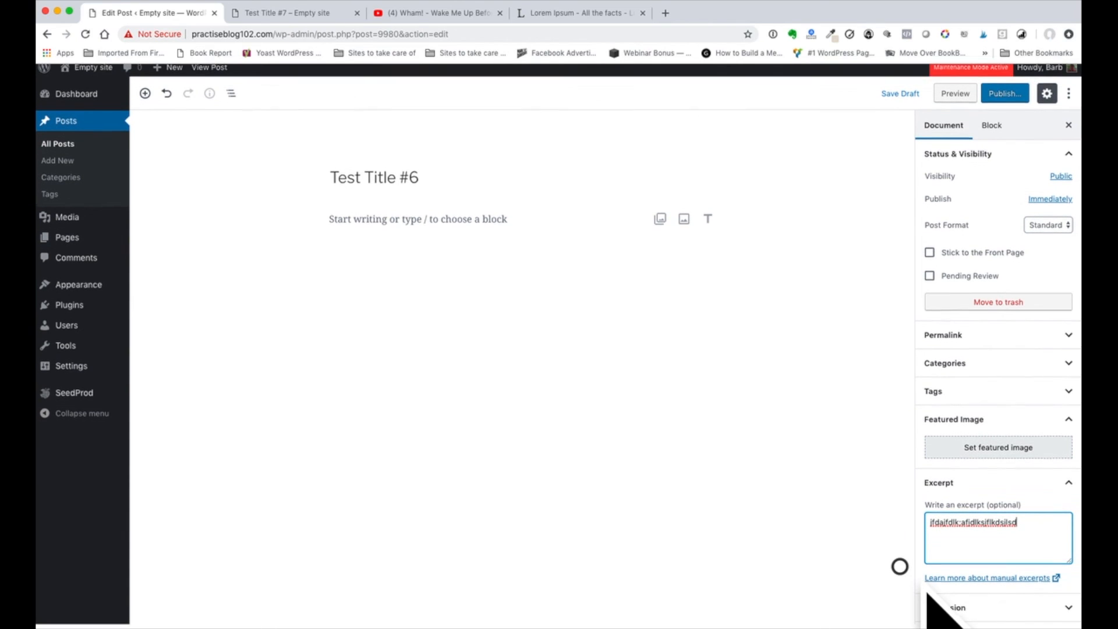